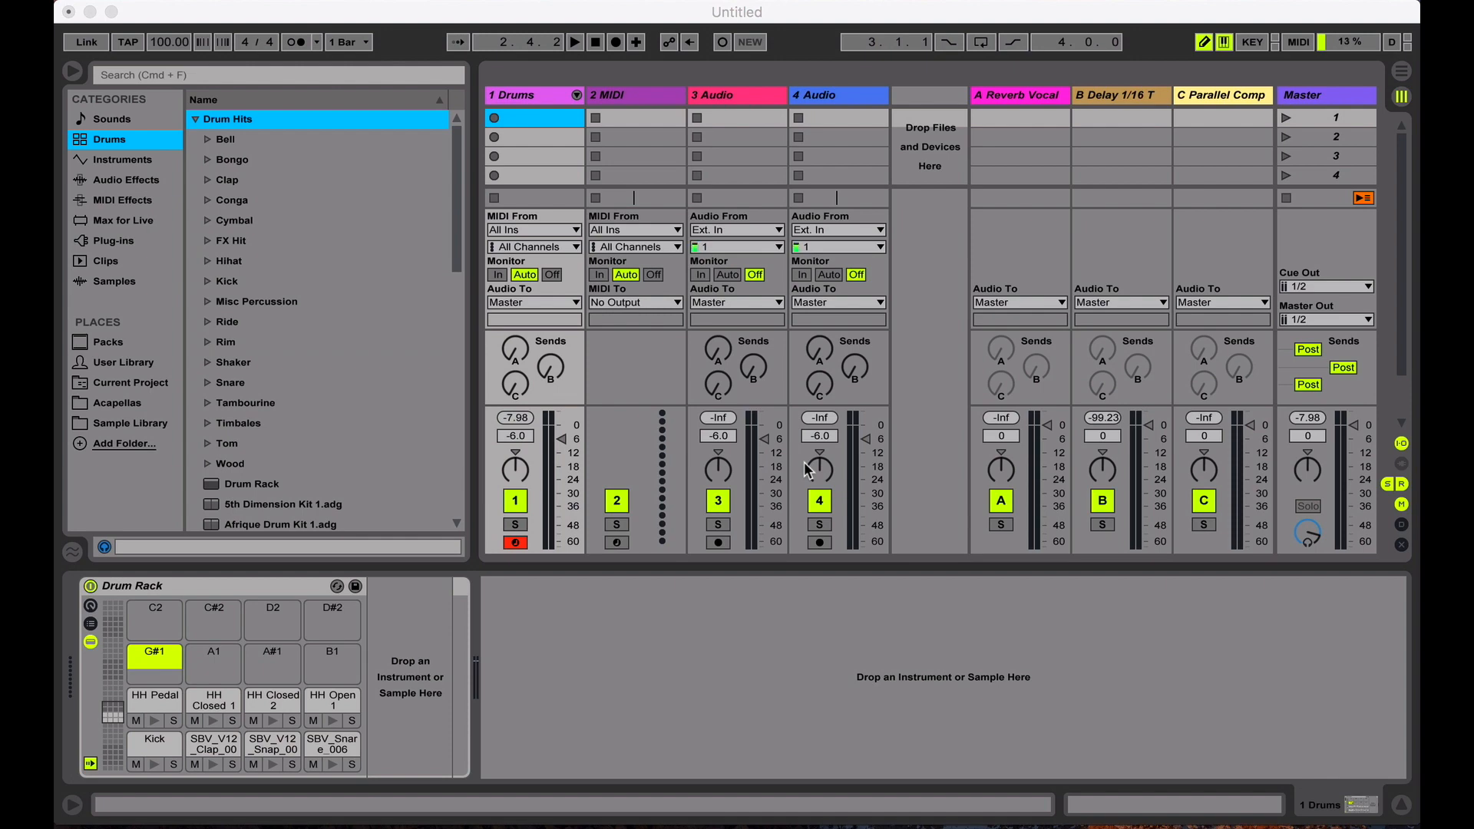
Step: Delete the MIDI track and both audio tracks so only the Drums track and the return tracks are left
{"action": "left_click", "coordinate": [641, 100]}
{"action": "left_click", "coordinate": [640, 99]}
{"action": "key", "text": "Delete"}
{"action": "key", "text": "Delete"}
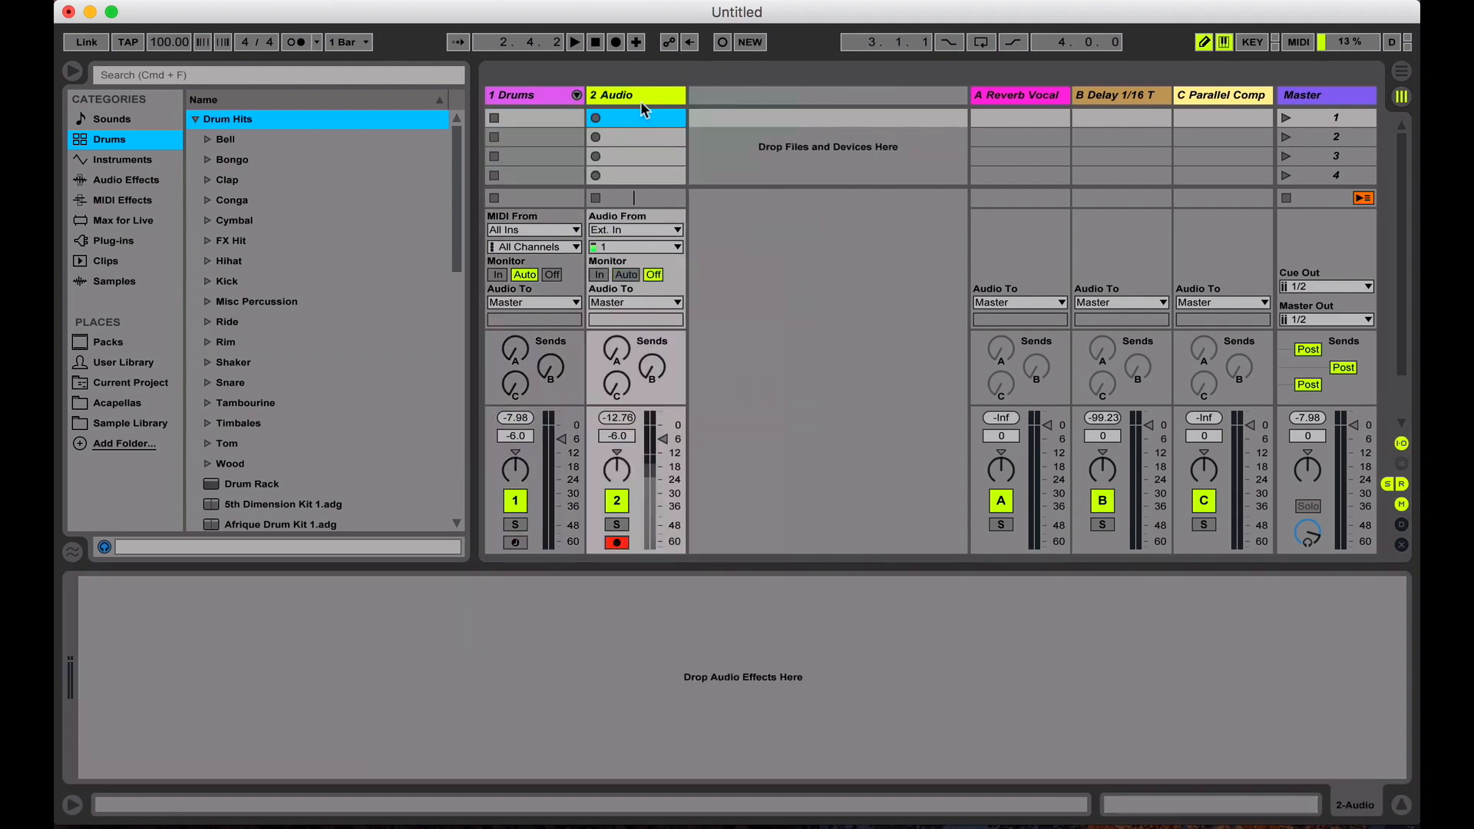
{"action": "key", "text": "Delete"}
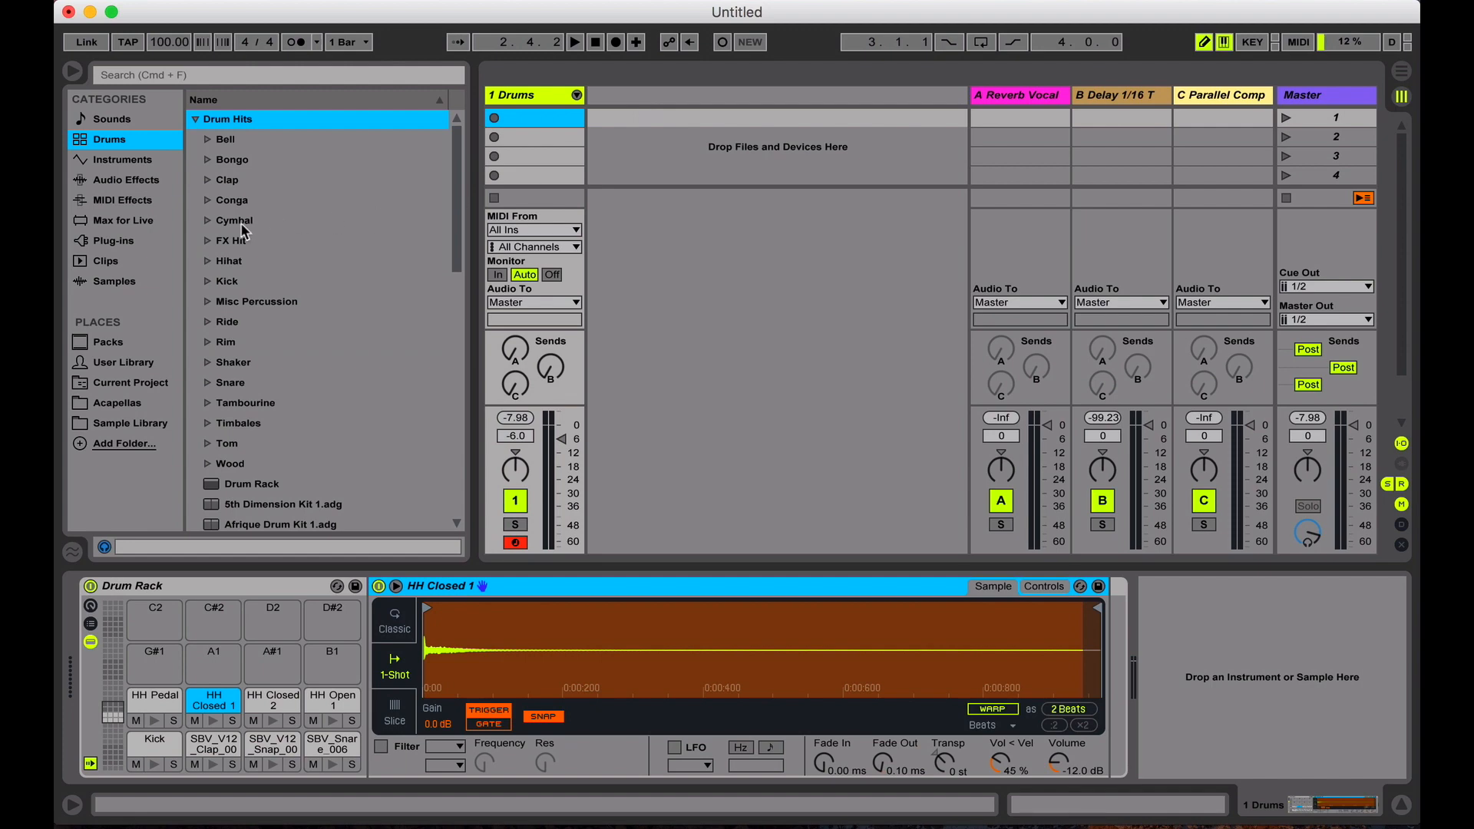
Step: Select the empty G#1 pad, look at another pad range in the Drum Rack overview, and return to pads C1 to D#2
{"action": "left_click", "coordinate": [158, 648]}
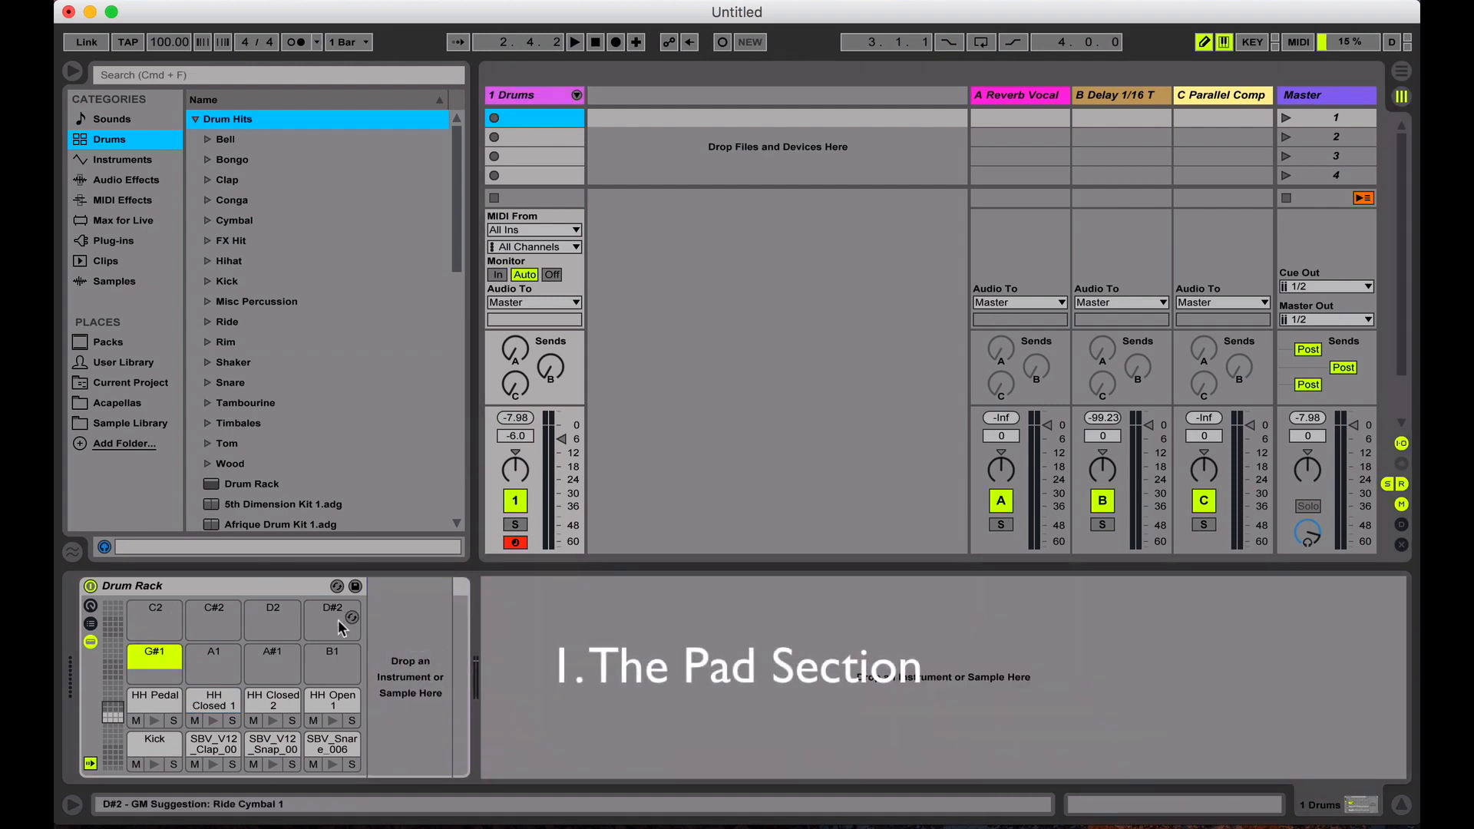
{"action": "left_click", "coordinate": [113, 626]}
{"action": "left_click", "coordinate": [113, 713]}
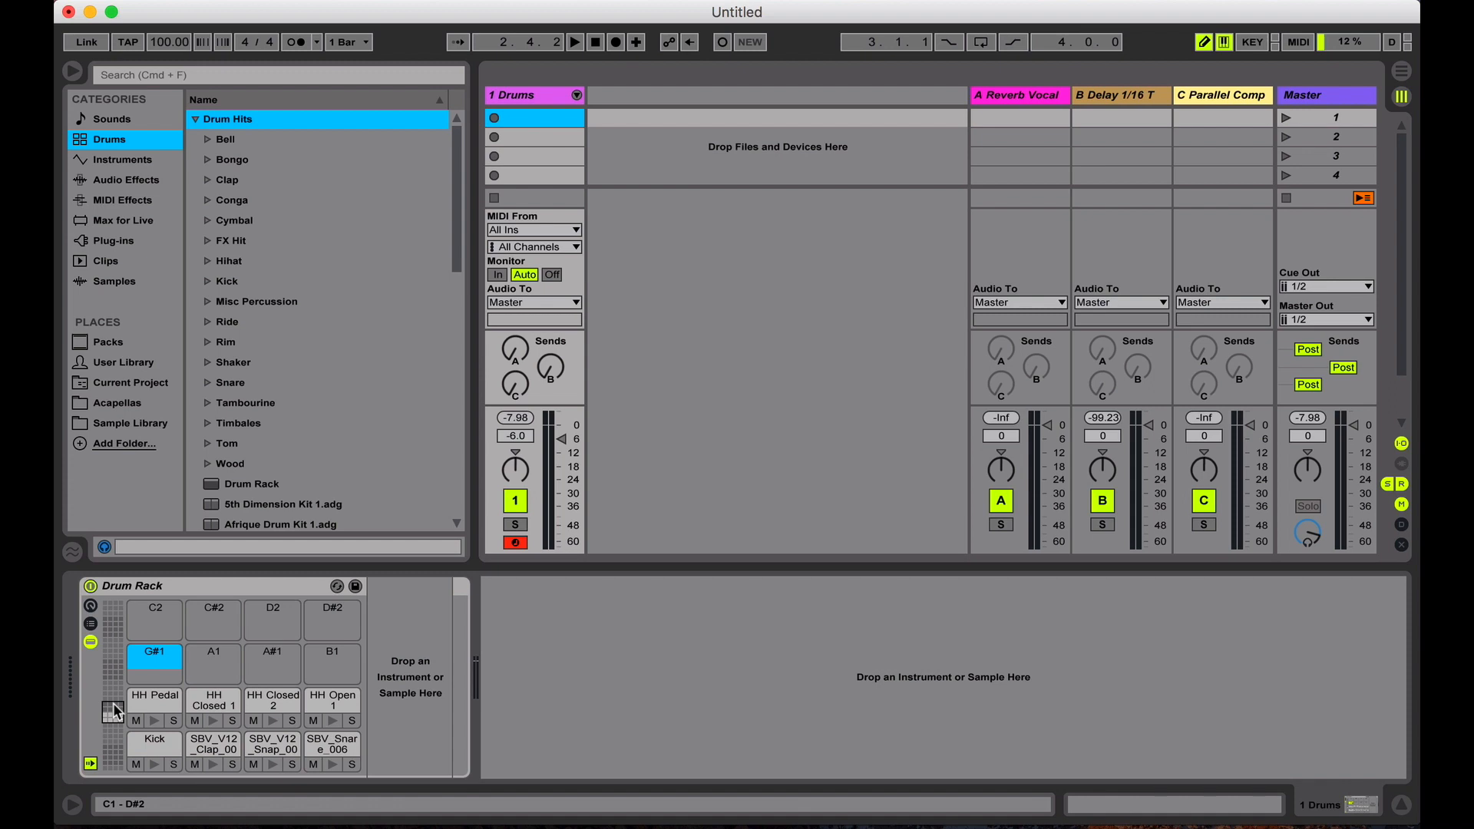
{"action": "mouse_move", "coordinate": [113, 712]}
{"action": "left_mouse_down"}
{"action": "mouse_move", "coordinate": [113, 668]}
{"action": "mouse_move", "coordinate": [113, 712]}
{"action": "left_mouse_up"}
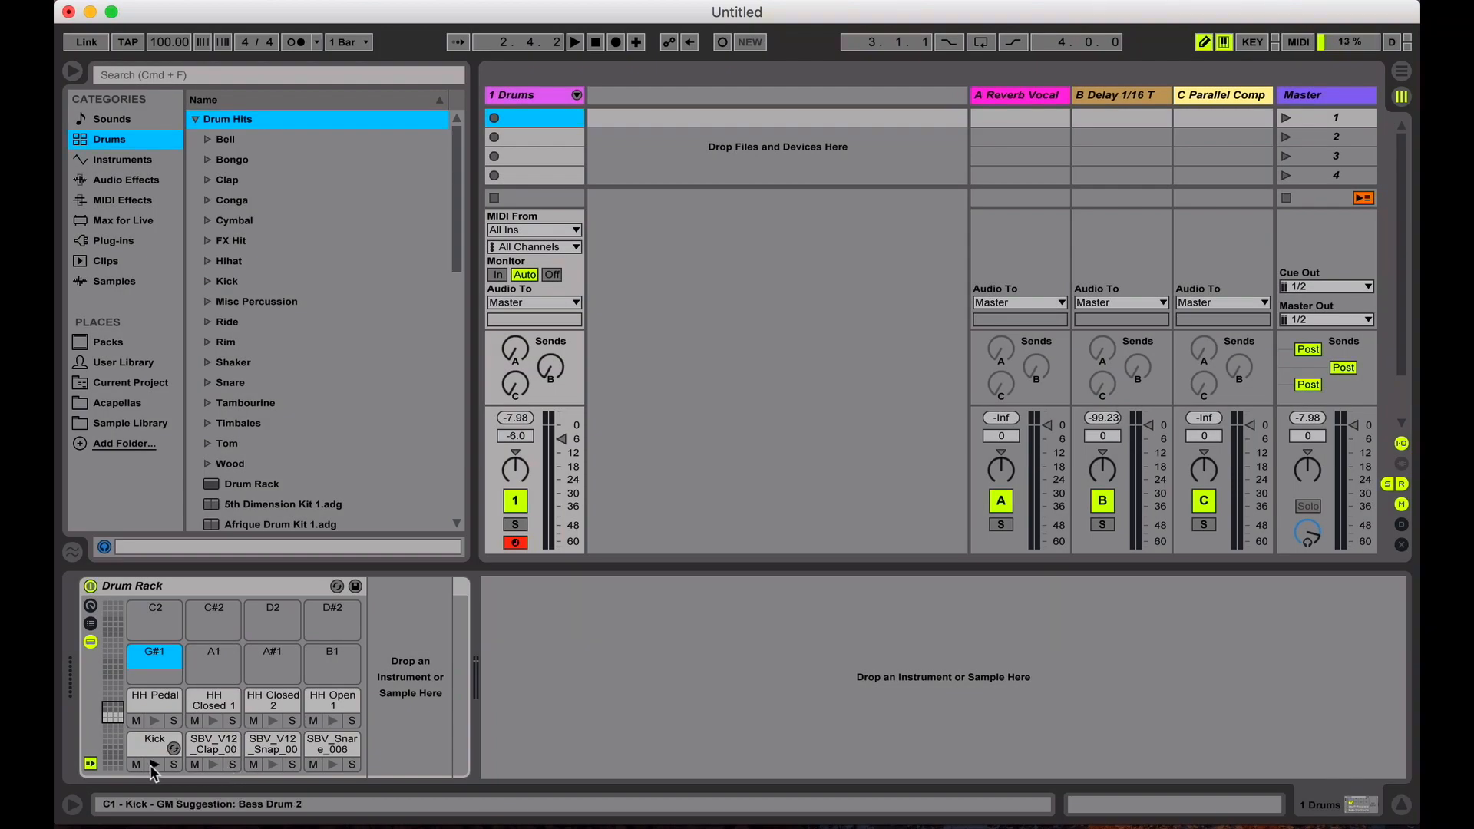
Step: Try mute and solo on the Kick pad, and try solo on the clap and snap pads of the Drum Rack
{"action": "left_click", "coordinate": [136, 764]}
{"action": "left_click", "coordinate": [169, 764]}
{"action": "left_click", "coordinate": [169, 764]}
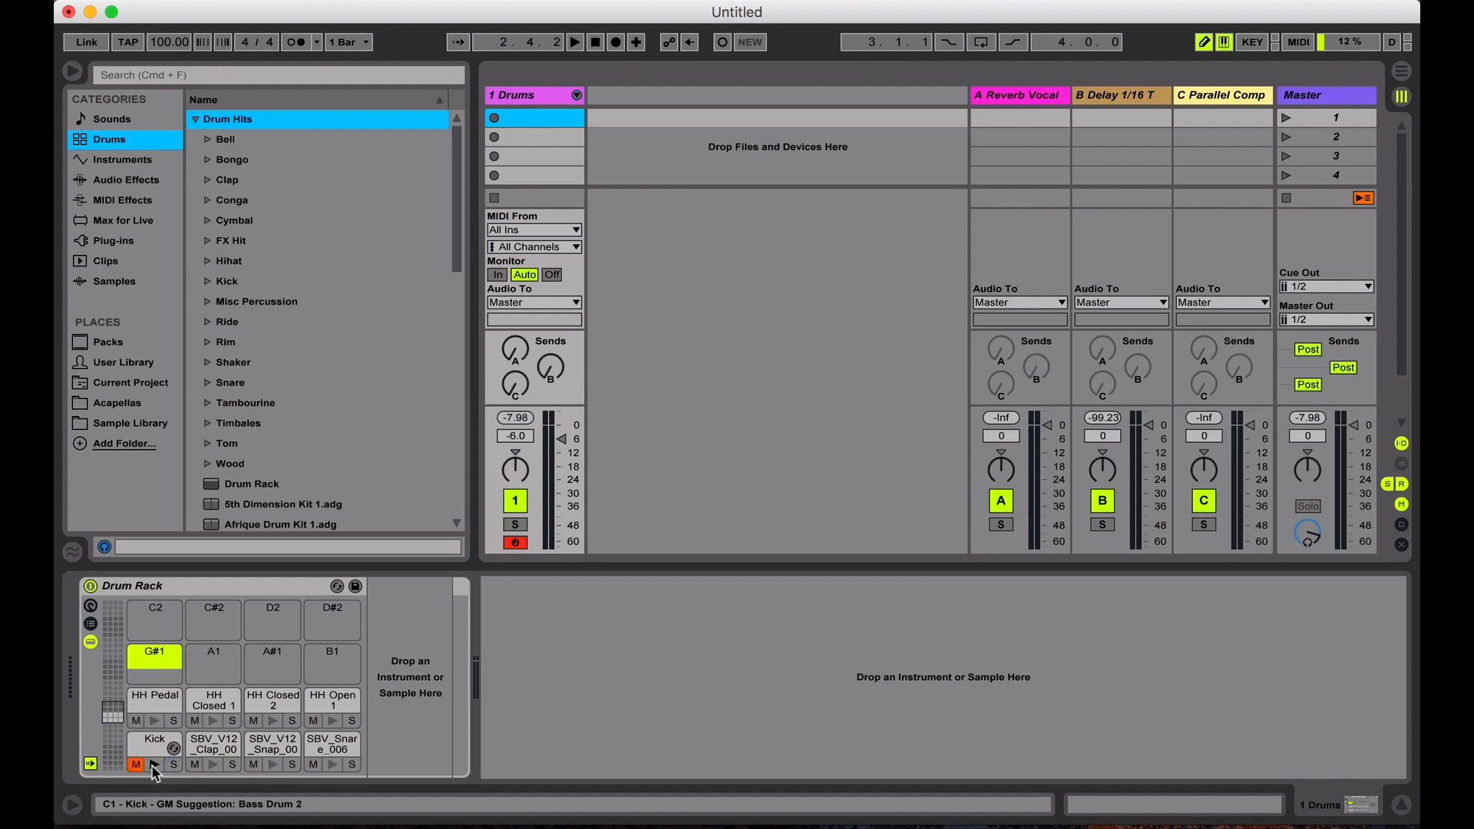
{"action": "left_click", "coordinate": [136, 764]}
{"action": "left_click", "coordinate": [173, 764]}
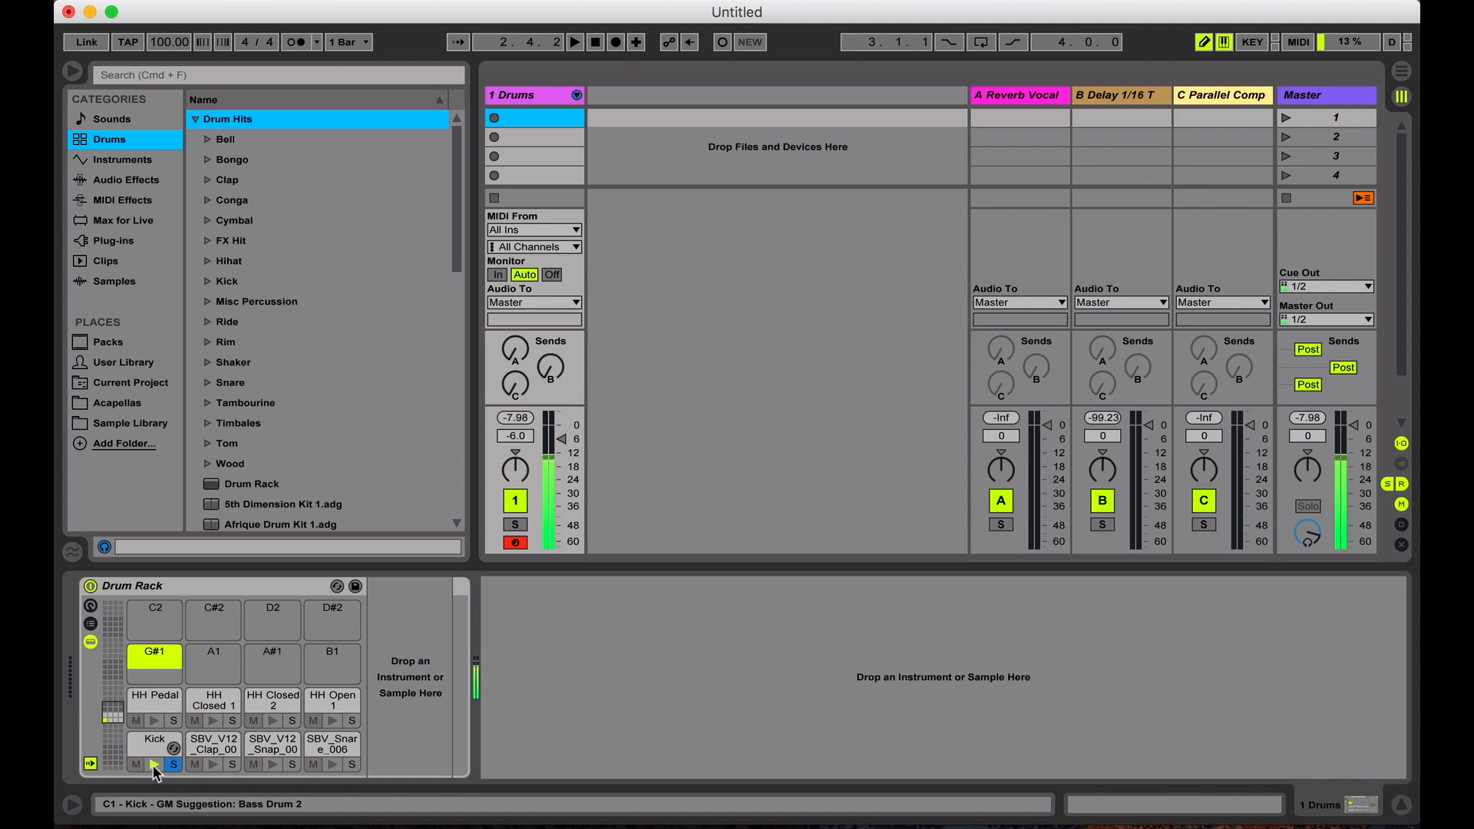
{"action": "left_click", "coordinate": [169, 764]}
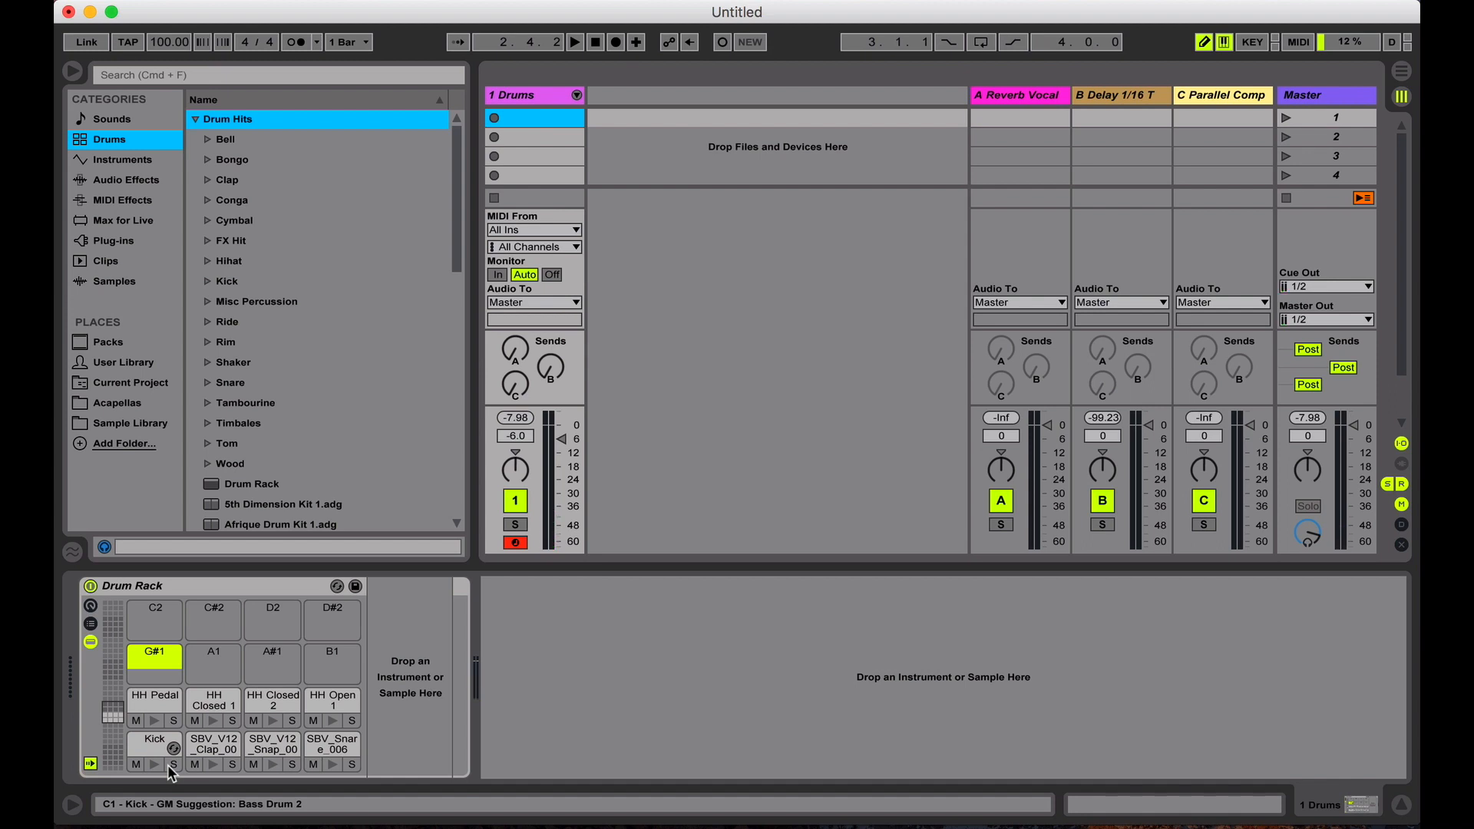
{"action": "left_click", "coordinate": [232, 765]}
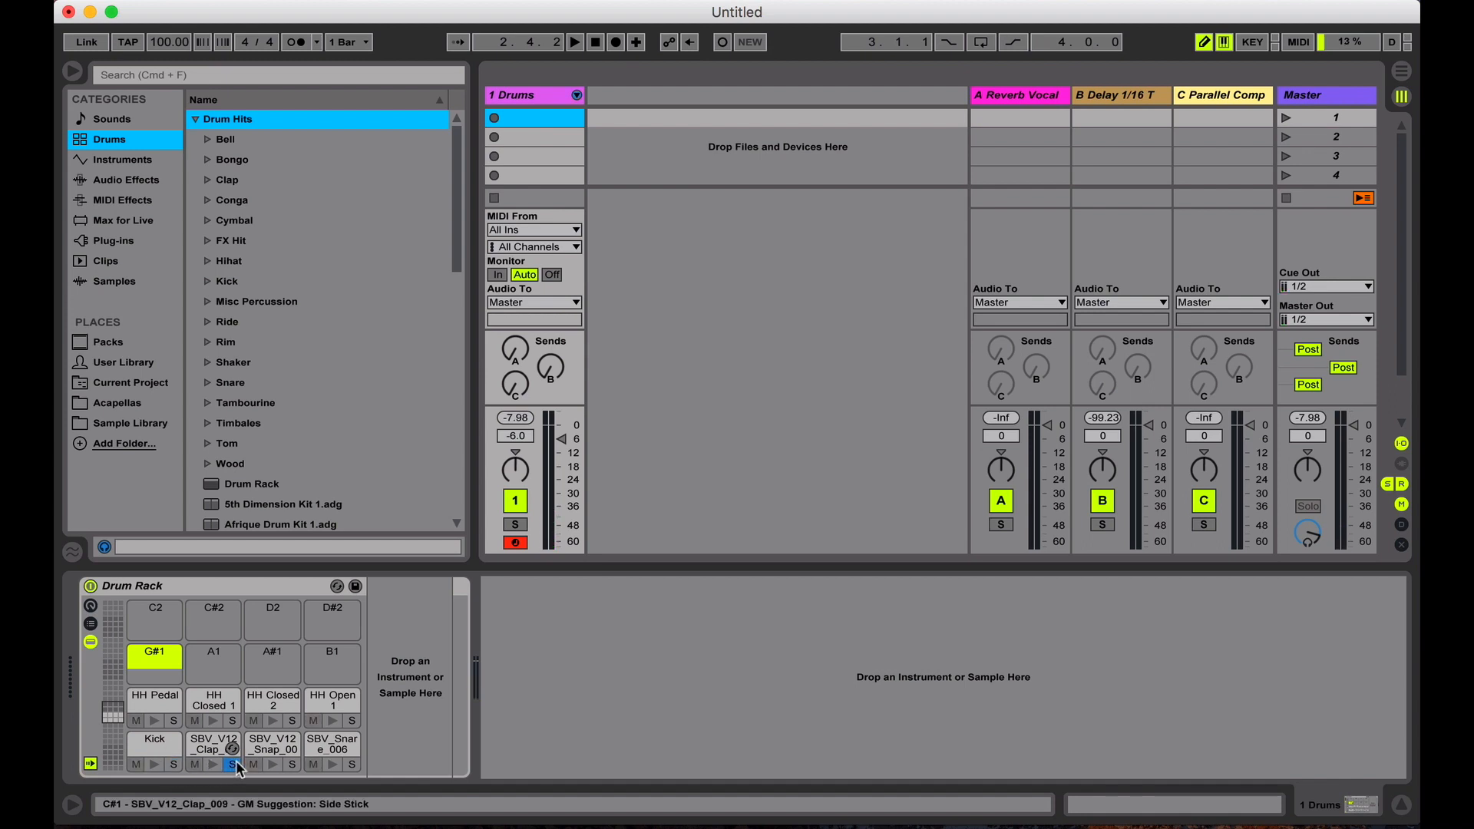
{"action": "left_click", "coordinate": [293, 764]}
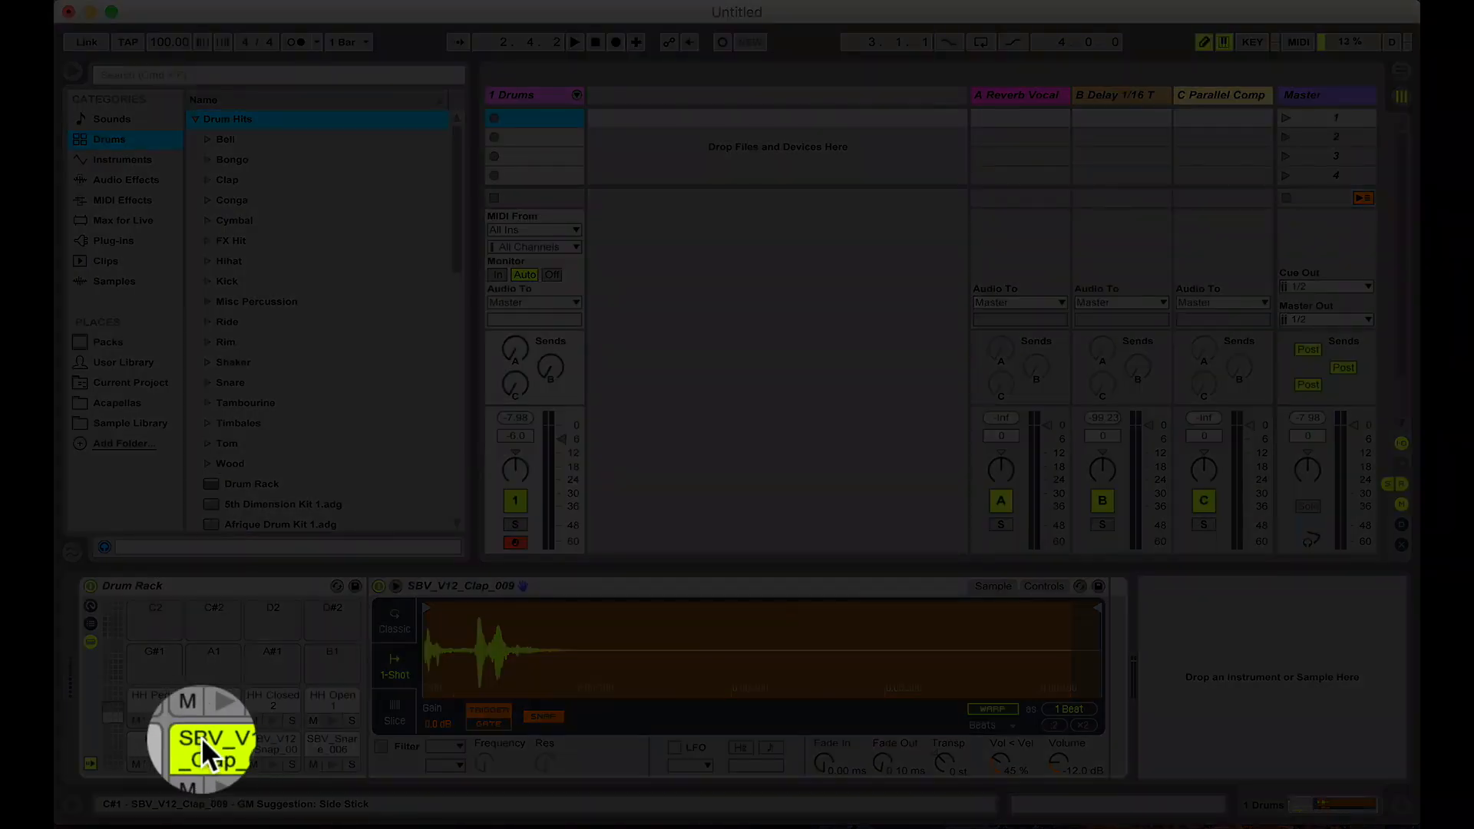
Step: Rename the clap, snap and snare sample pads in the Drum Rack as Clap, Snap and Snare
{"action": "key", "text": "super+r"}
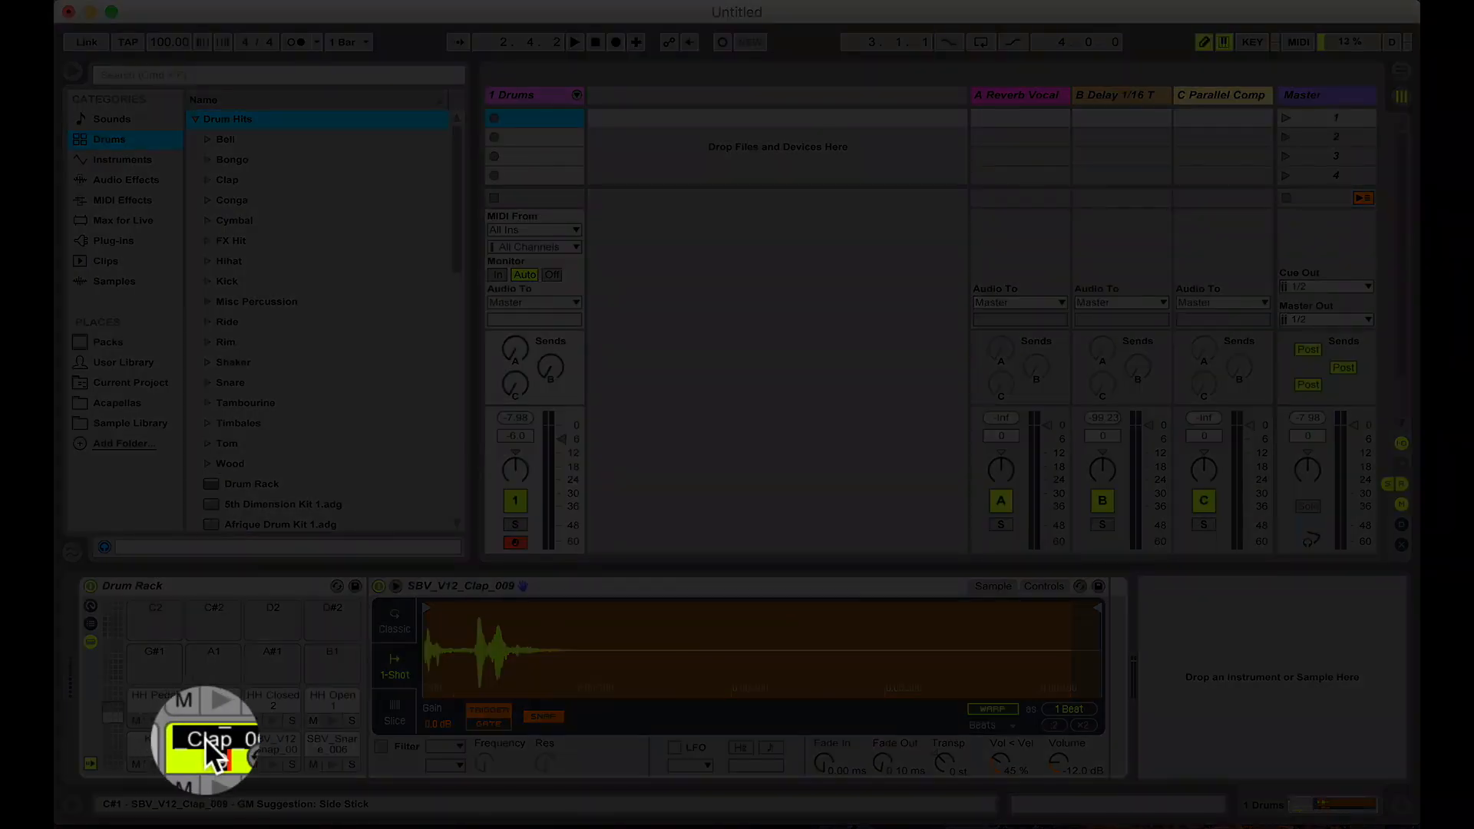
{"action": "type", "text": "Clap"}
{"action": "left_click", "coordinate": [275, 740]}
{"action": "key", "text": "super+r"}
{"action": "type", "text": "Snap"}
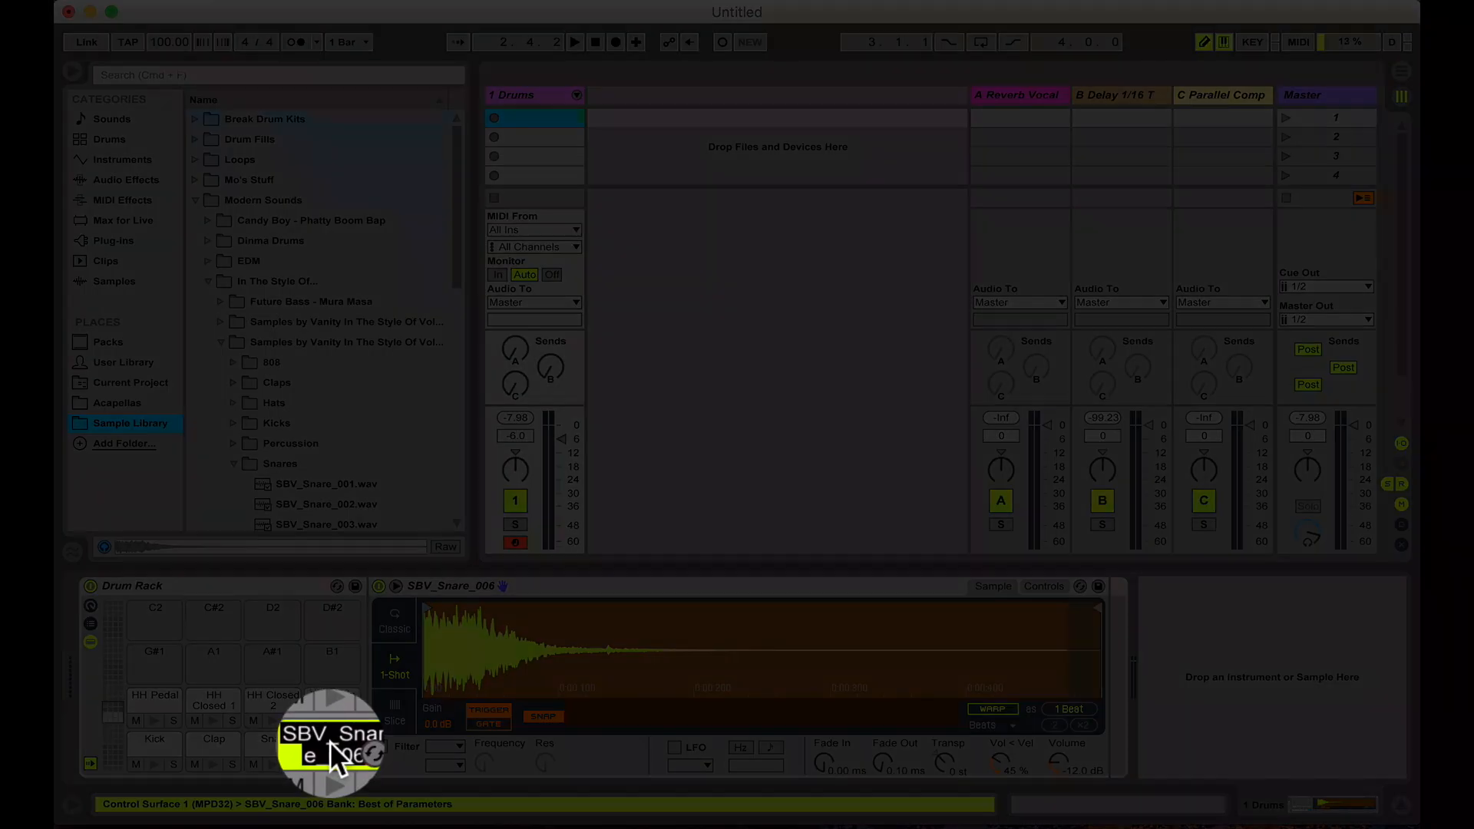
{"action": "type", "text": "Snare"}
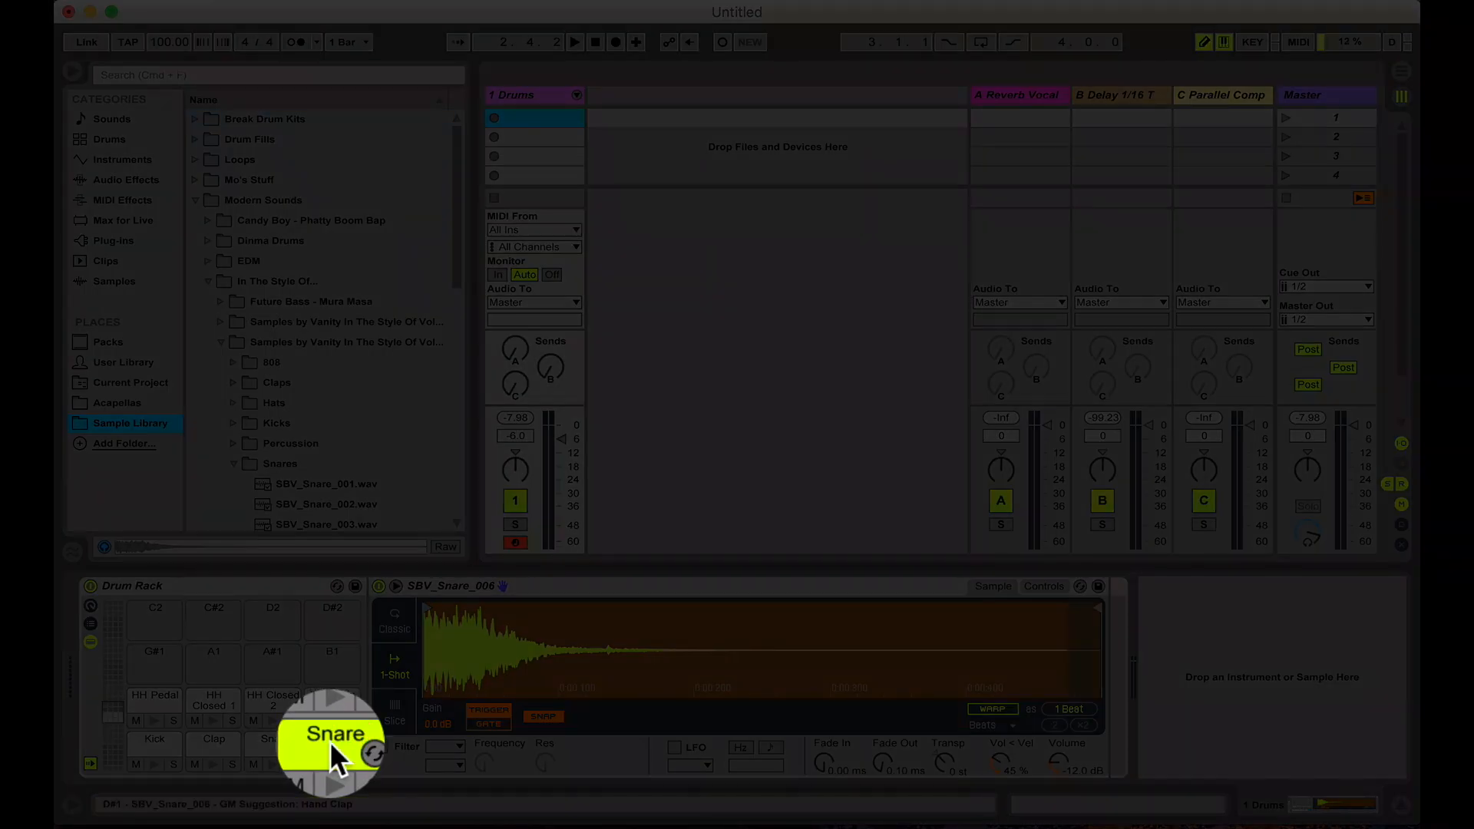
{"action": "key", "text": "Return"}
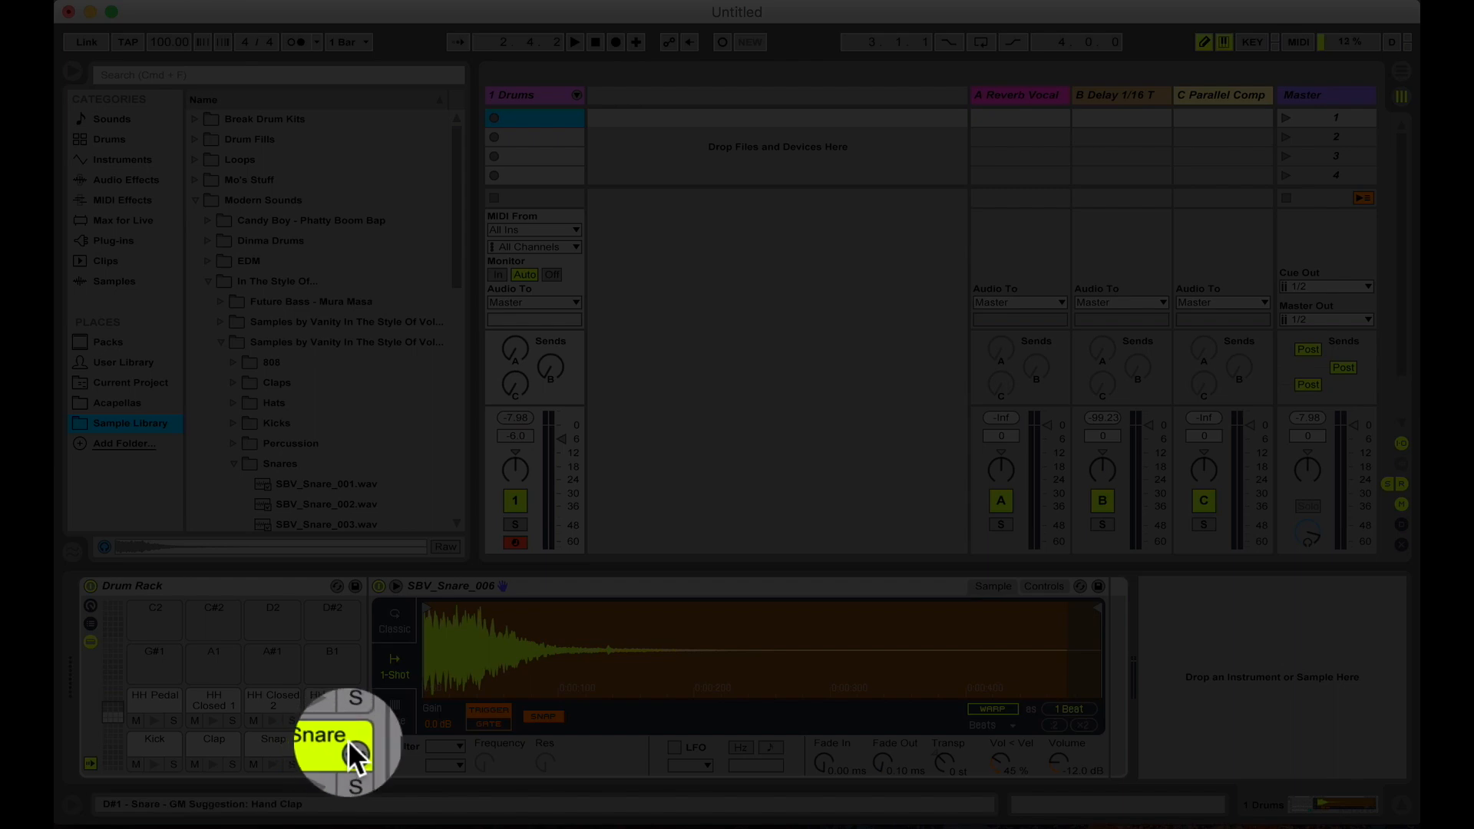
Step: Hot-swap the Snare pad's sample for SBV_Snare_007.wav and audition the pad
{"action": "left_click", "coordinate": [352, 748]}
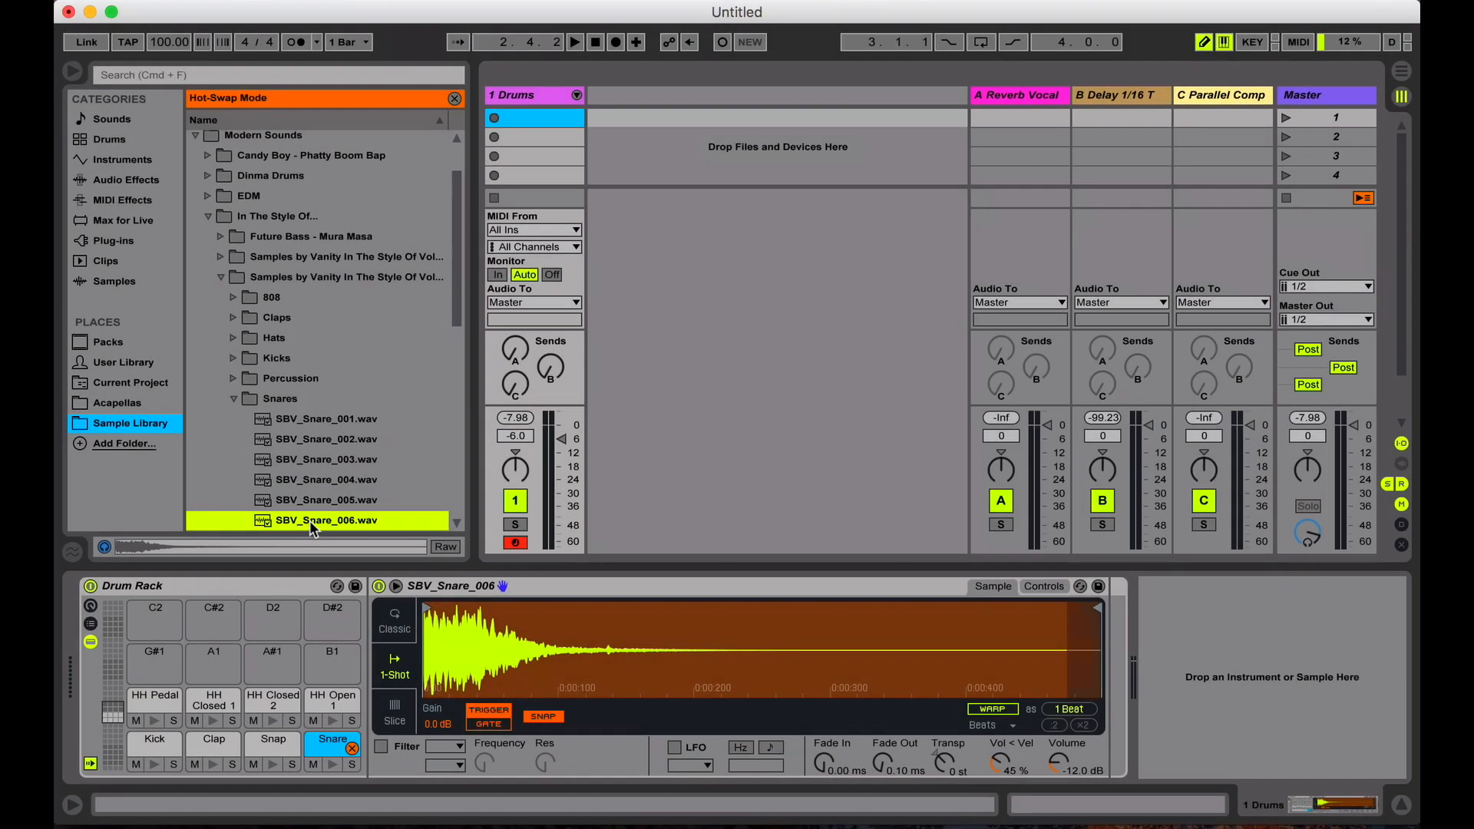
{"action": "double_click", "coordinate": [304, 480]}
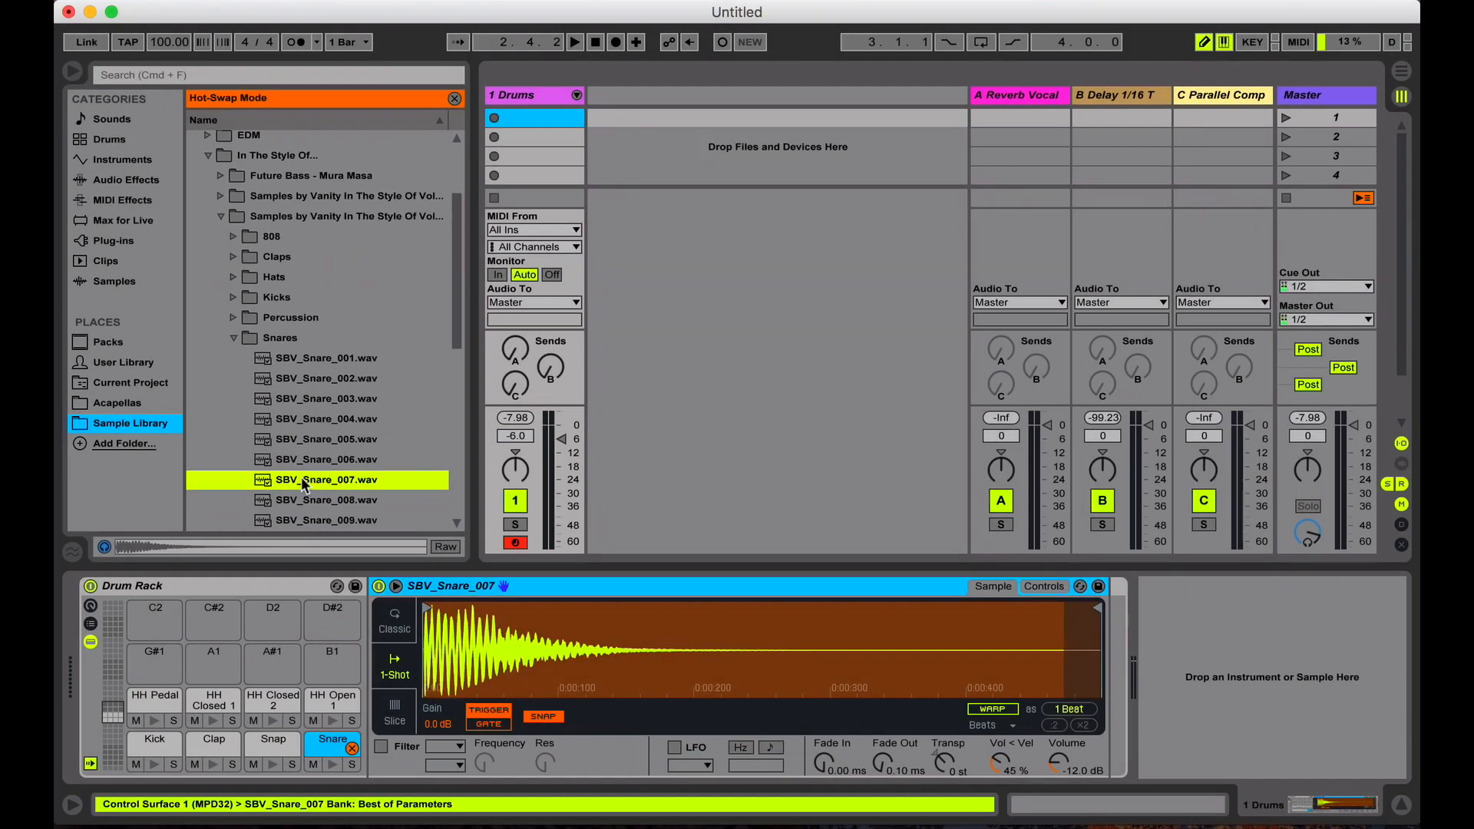
{"action": "left_click", "coordinate": [329, 762]}
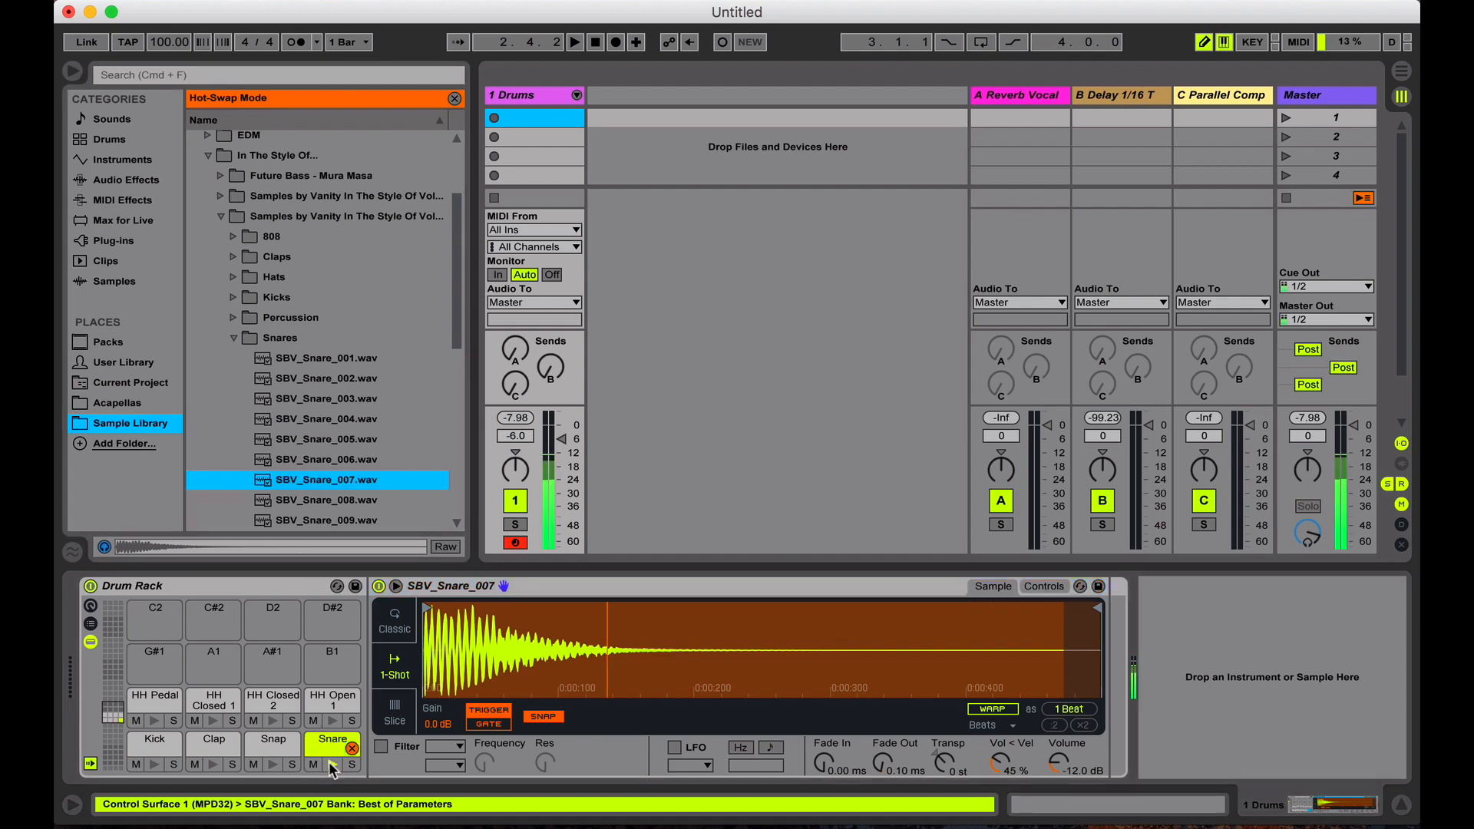
Step: Swap the Snare pad back to SBV_Snare_006.wav, audition it and leave hot-swap mode
{"action": "key", "text": "Up"}
{"action": "key", "text": "Return"}
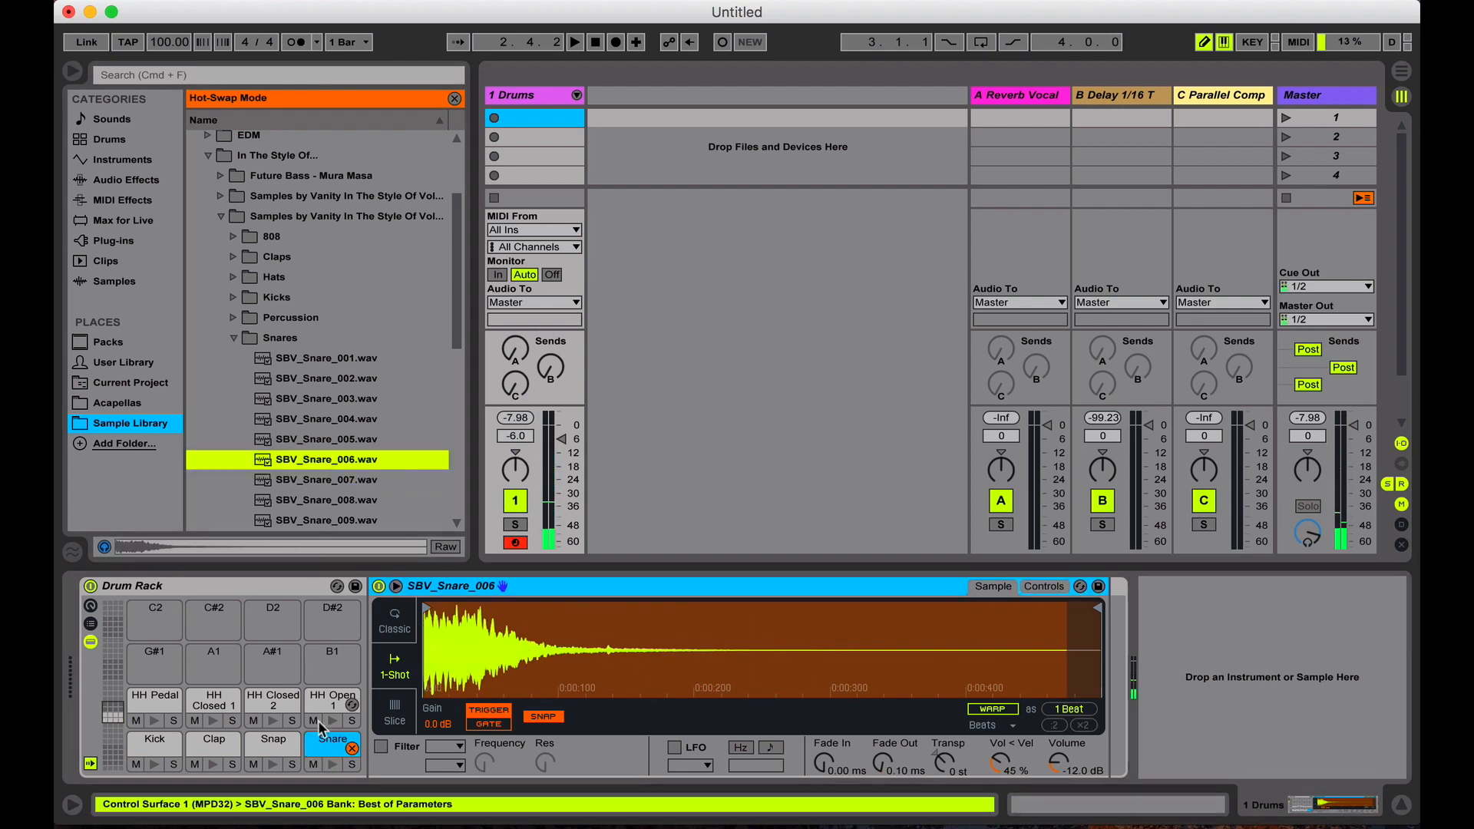
{"action": "left_click", "coordinate": [330, 763]}
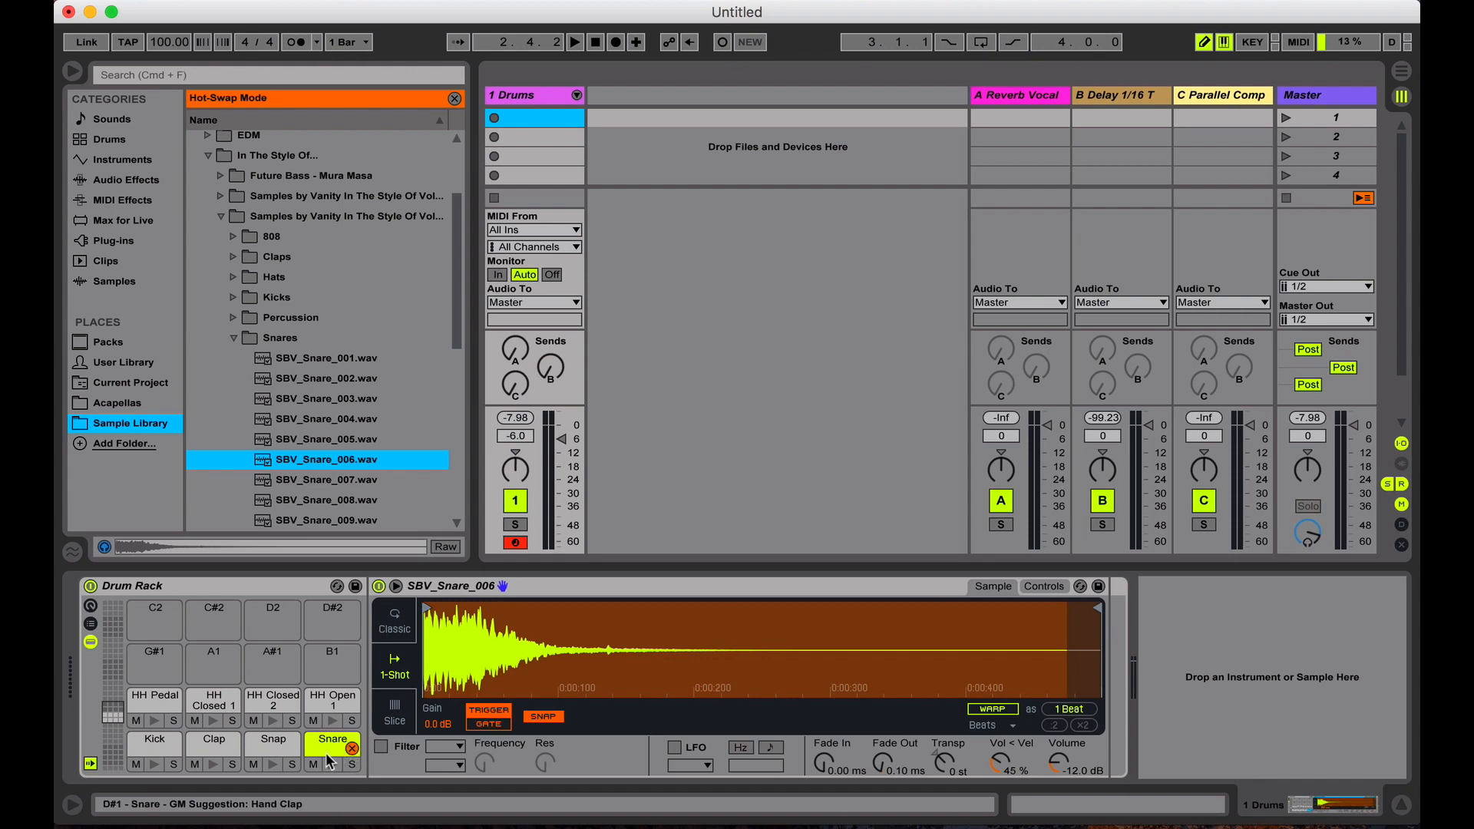
{"action": "left_click", "coordinate": [352, 748]}
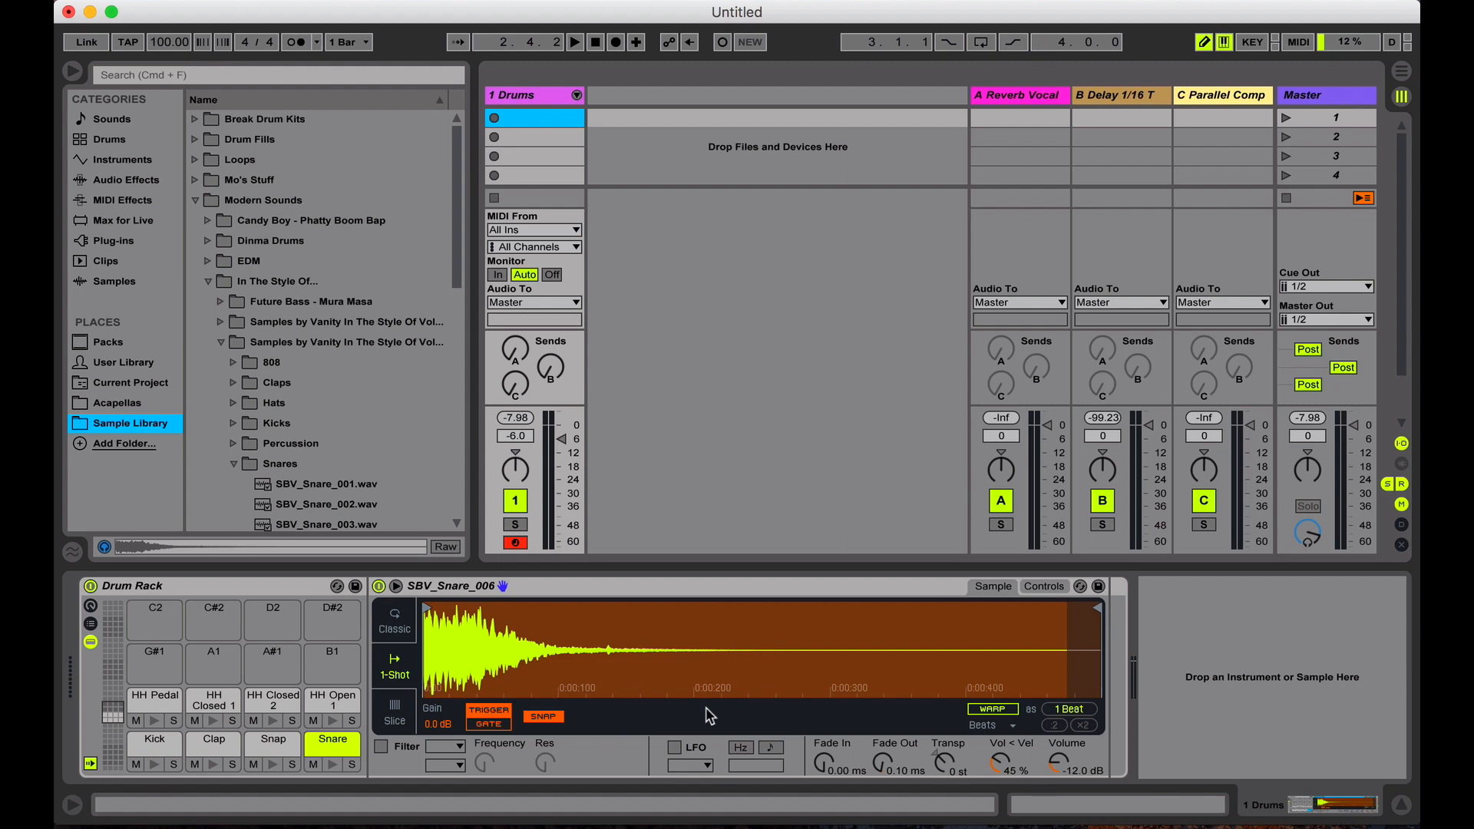
Step: View the Controls page of the snare's sampler and return to its Sample page
{"action": "left_click", "coordinate": [1041, 589]}
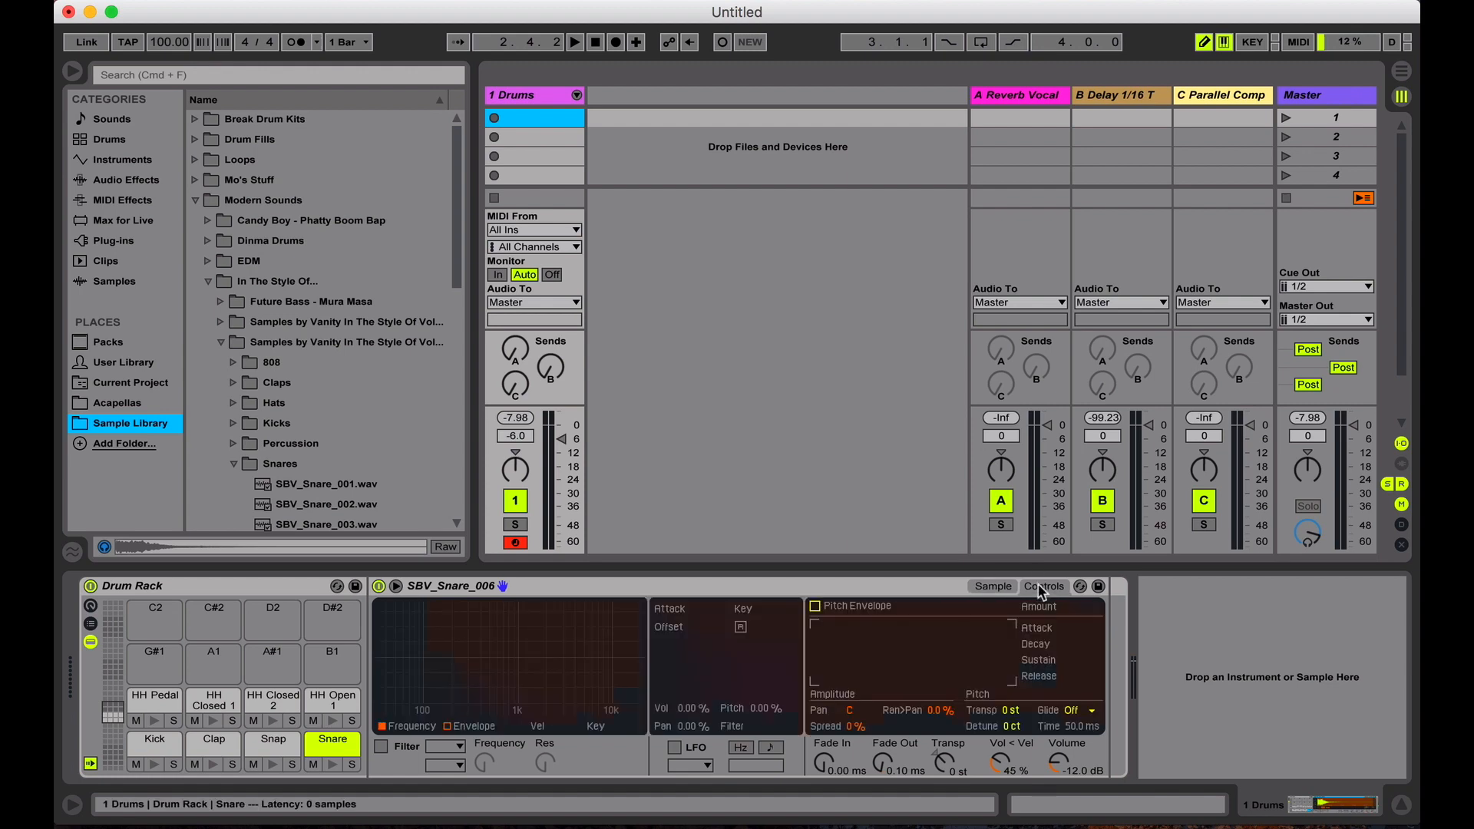
{"action": "left_click", "coordinate": [993, 588]}
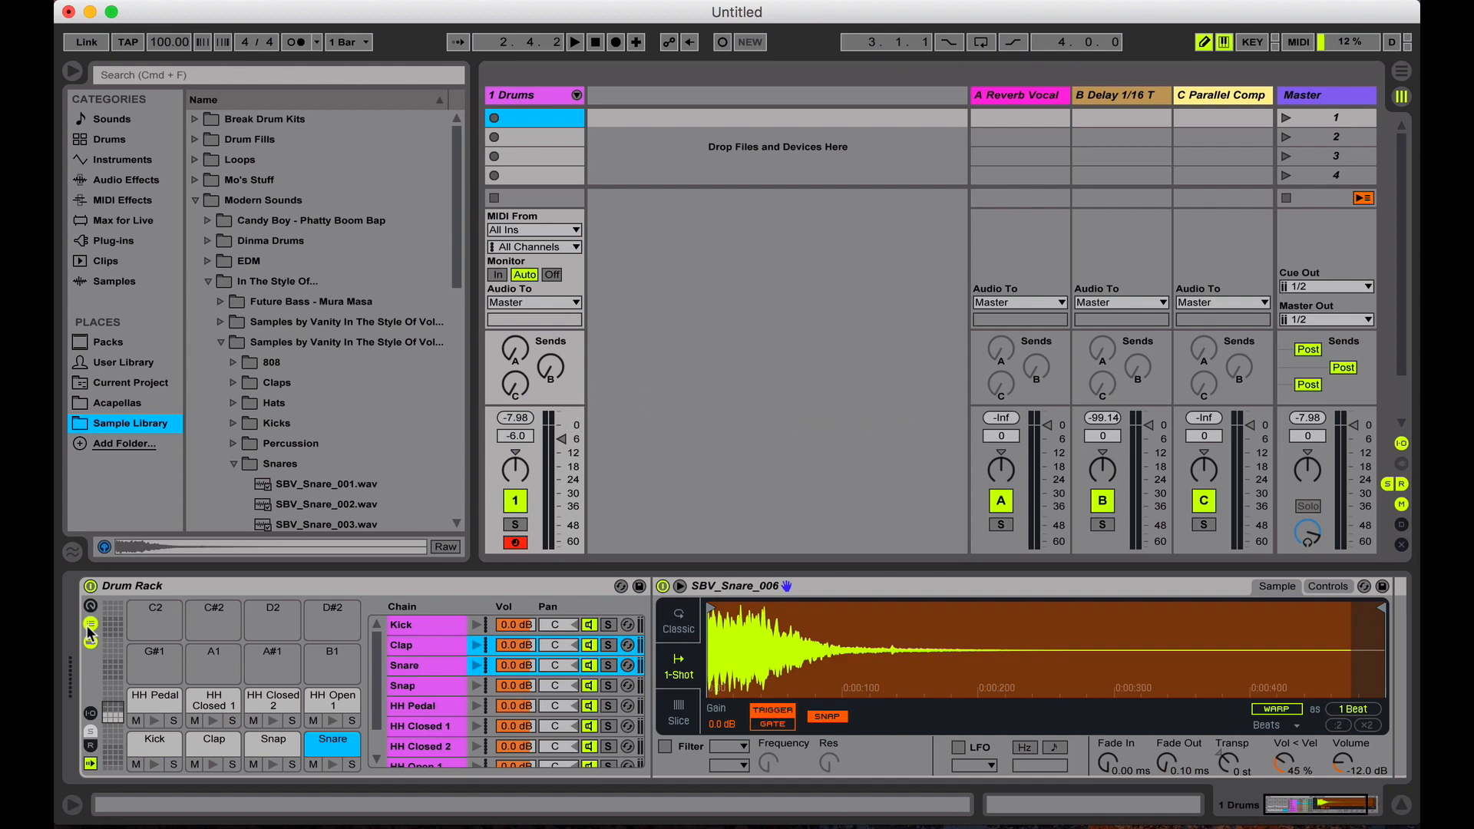
Step: Look through the Drum Rack's chain list, selecting the Kick, Clap, Snare, HH Pedal and HH Open 1 chains
{"action": "left_click", "coordinate": [419, 628]}
{"action": "left_click", "coordinate": [420, 645]}
{"action": "left_click", "coordinate": [419, 665]}
{"action": "left_click", "coordinate": [427, 705]}
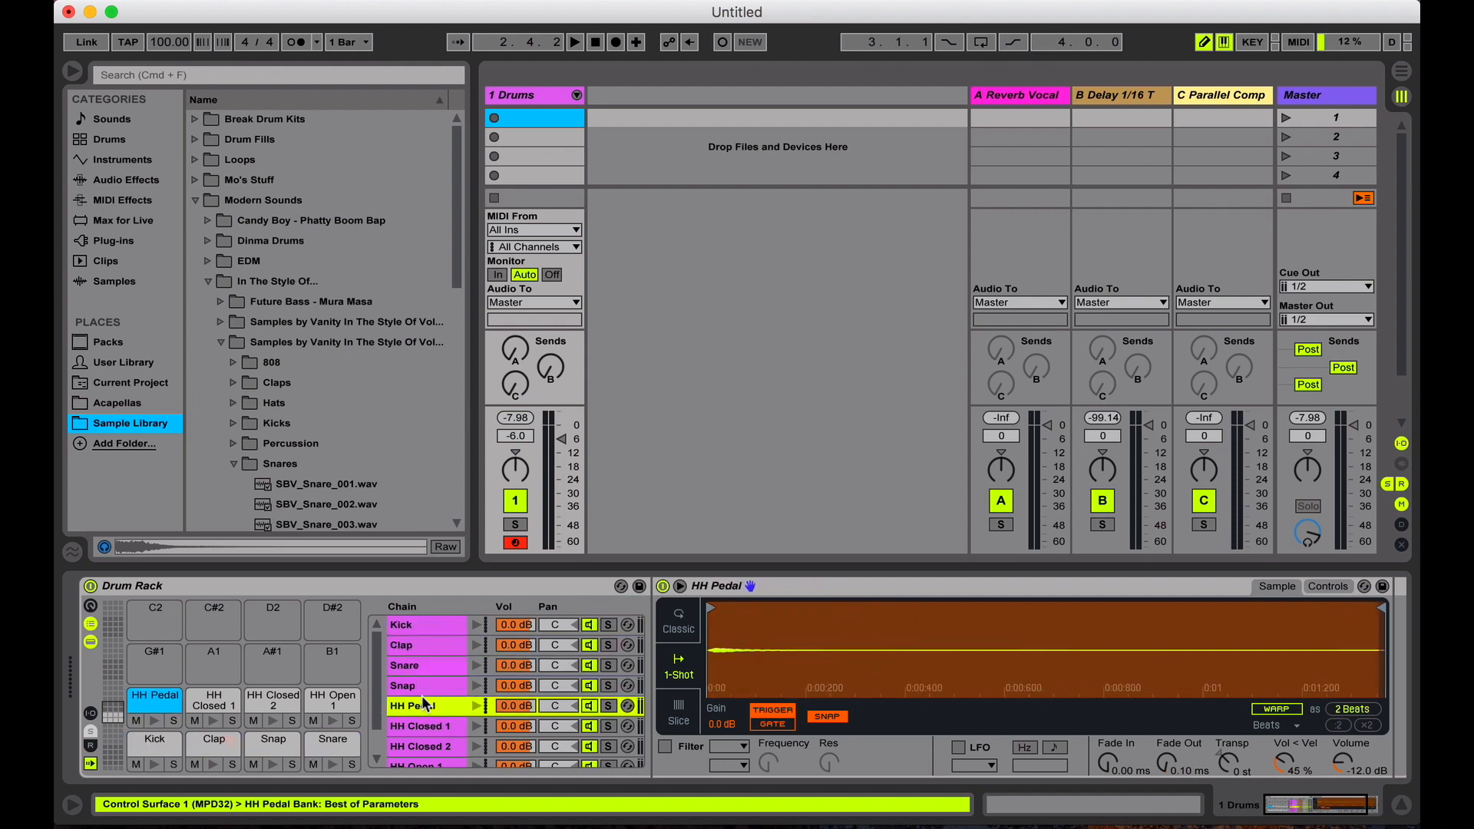
{"action": "scroll", "coordinate": [420, 733], "scroll_direction": "down", "scroll_amount": 2}
{"action": "left_click", "coordinate": [419, 735]}
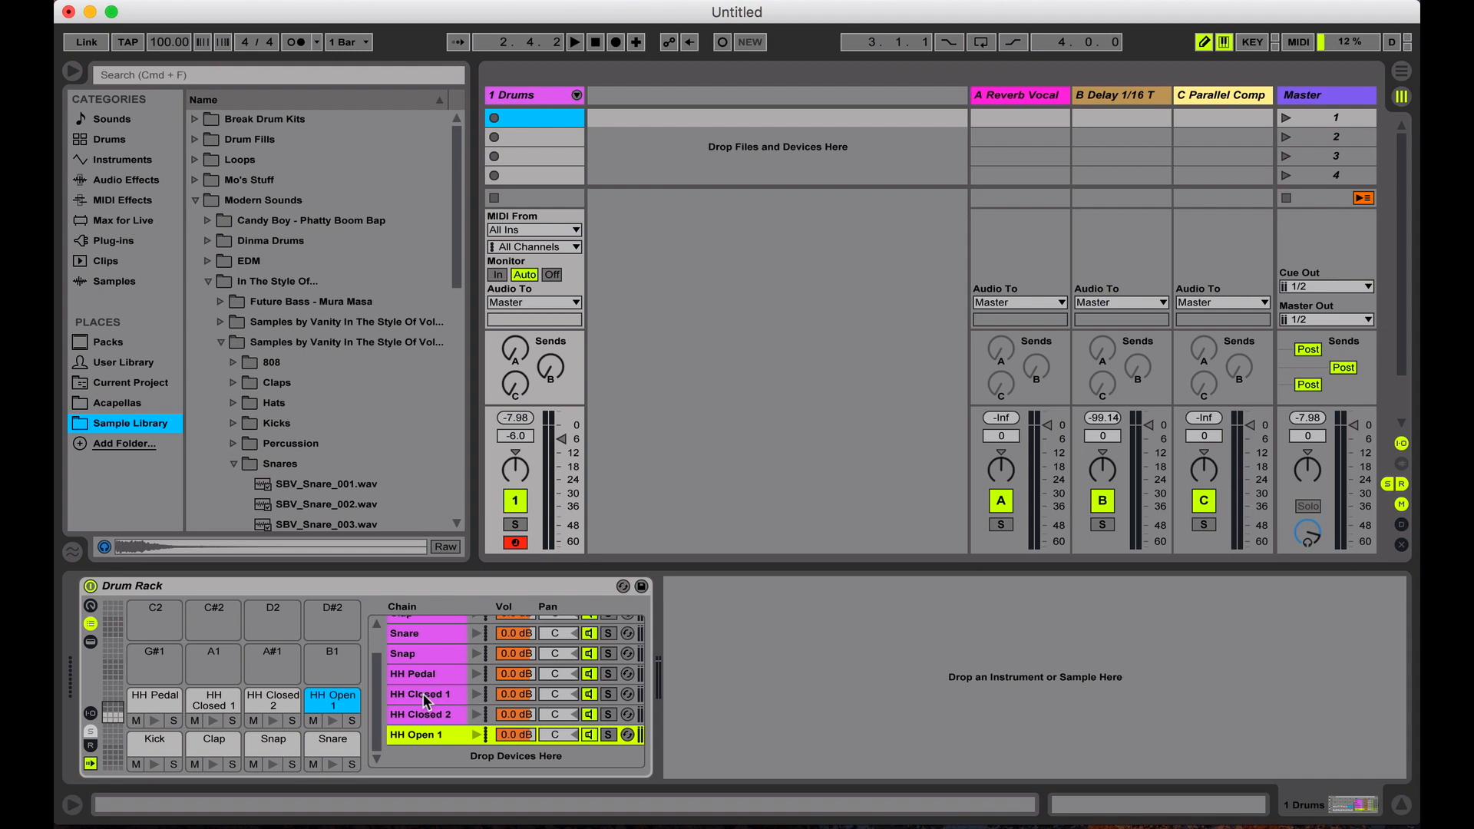
{"action": "scroll", "coordinate": [425, 700], "scroll_direction": "up", "scroll_amount": 2}
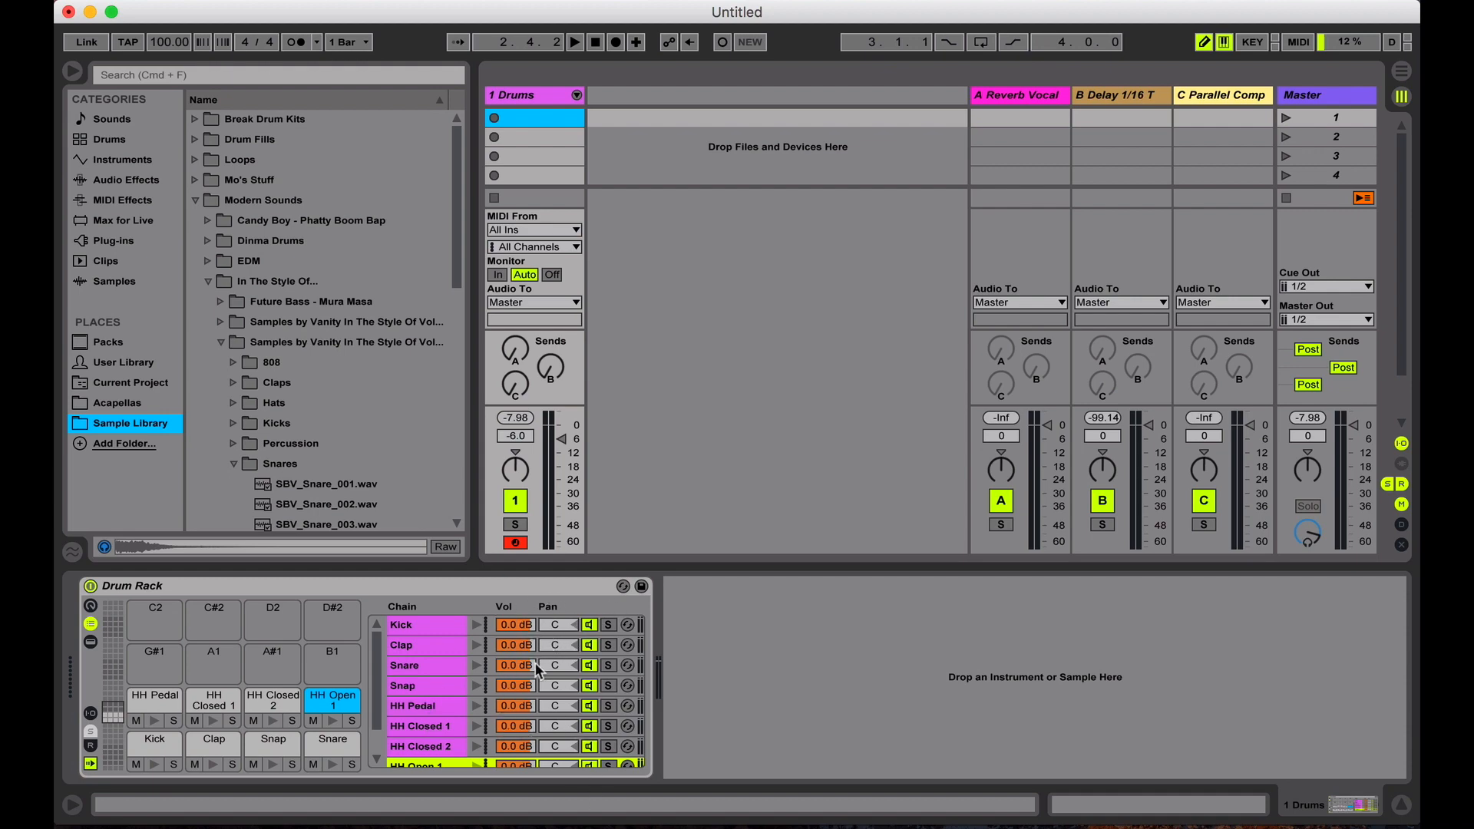
Step: Audition the Clap, Snare and Snap chains and show the chain list's input/output settings
{"action": "left_click", "coordinate": [476, 646]}
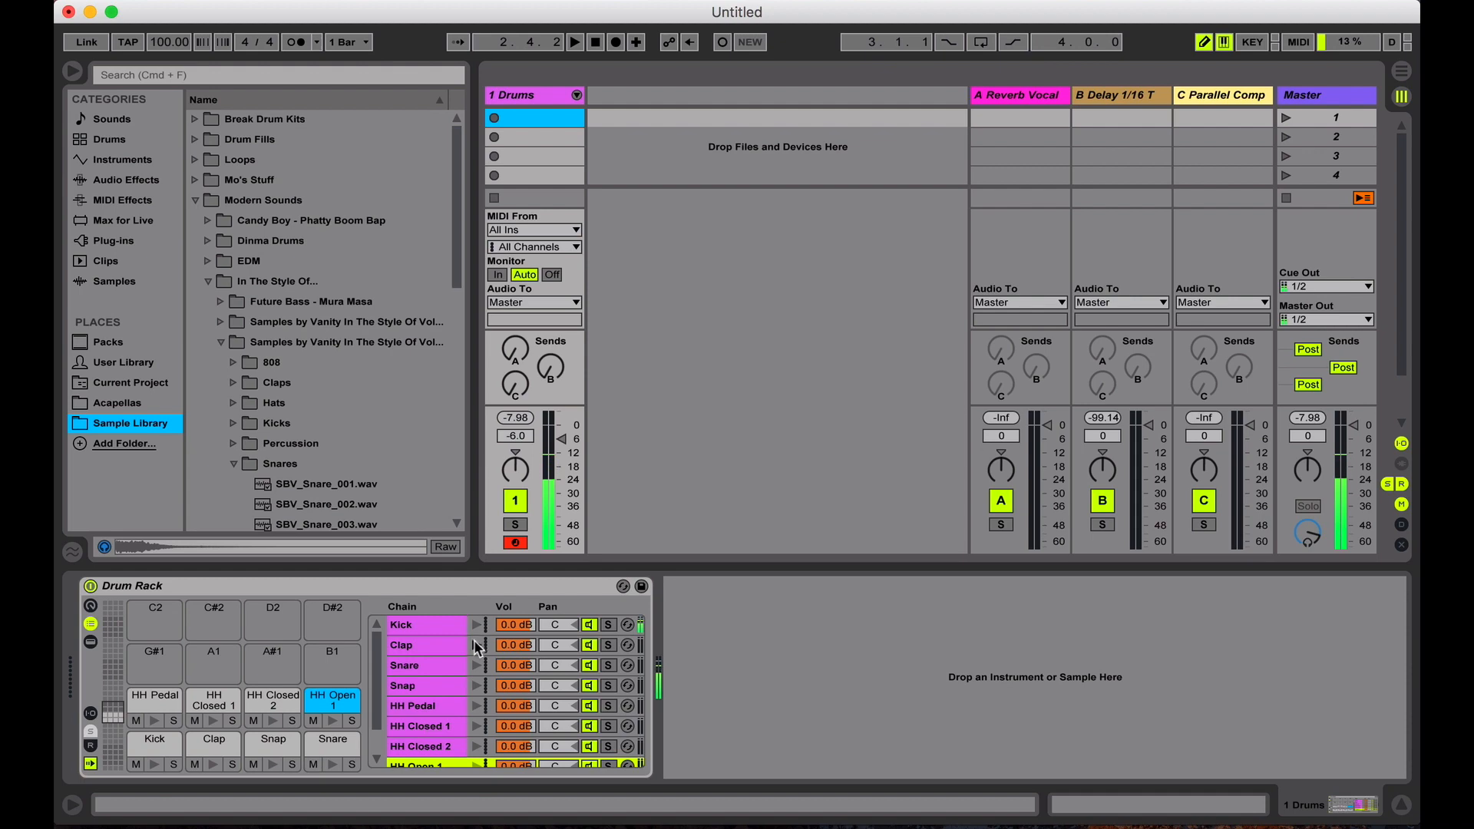
{"action": "left_click", "coordinate": [477, 665]}
{"action": "left_click", "coordinate": [477, 684]}
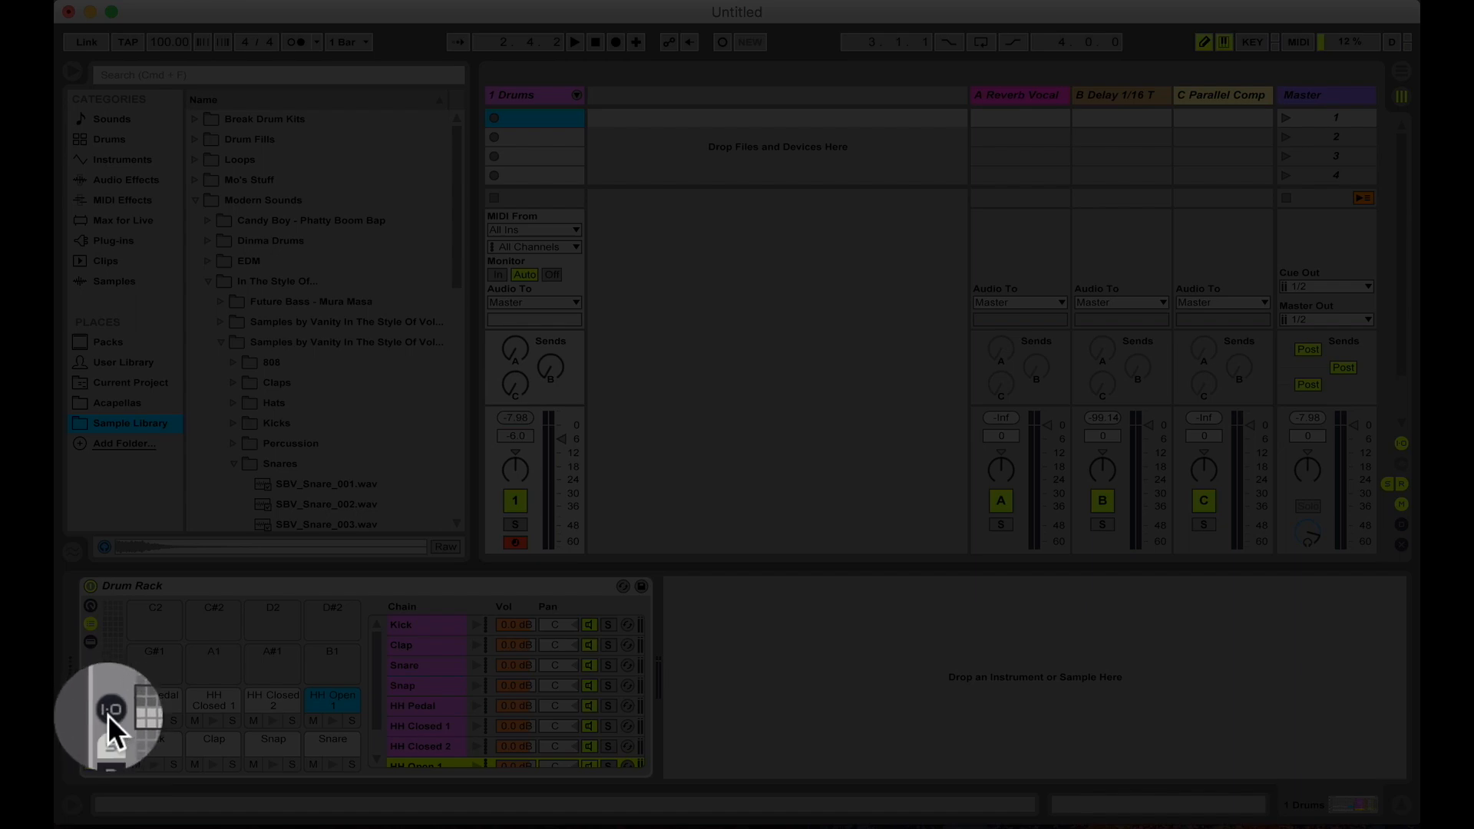
{"action": "left_click", "coordinate": [107, 712]}
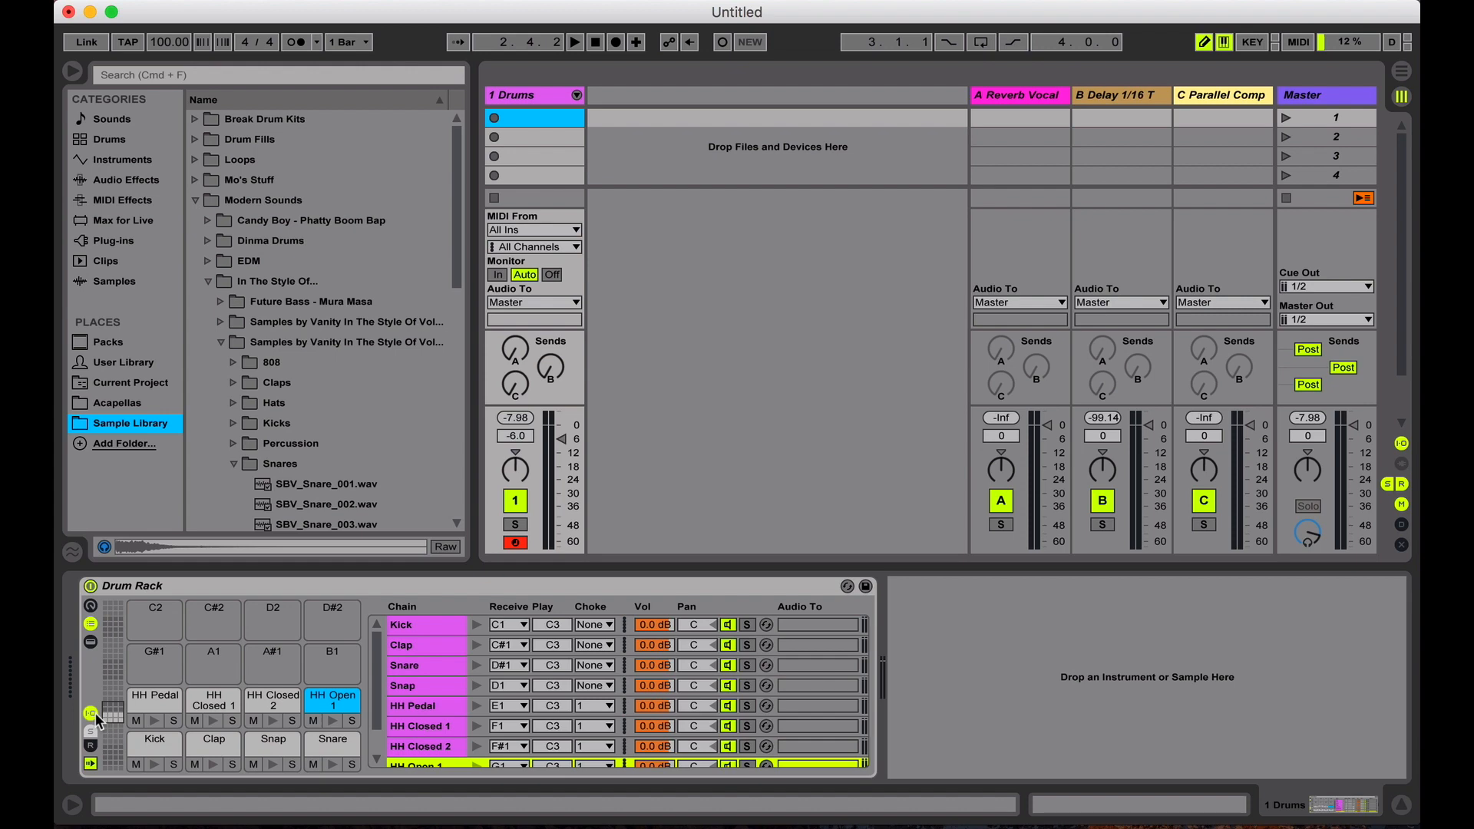
Step: Create a MIDI clip in the Drums track's first slot and launch it with the mixer's input/output section hidden
{"action": "double_click", "coordinate": [525, 119]}
{"action": "key", "text": "super+alt+i"}
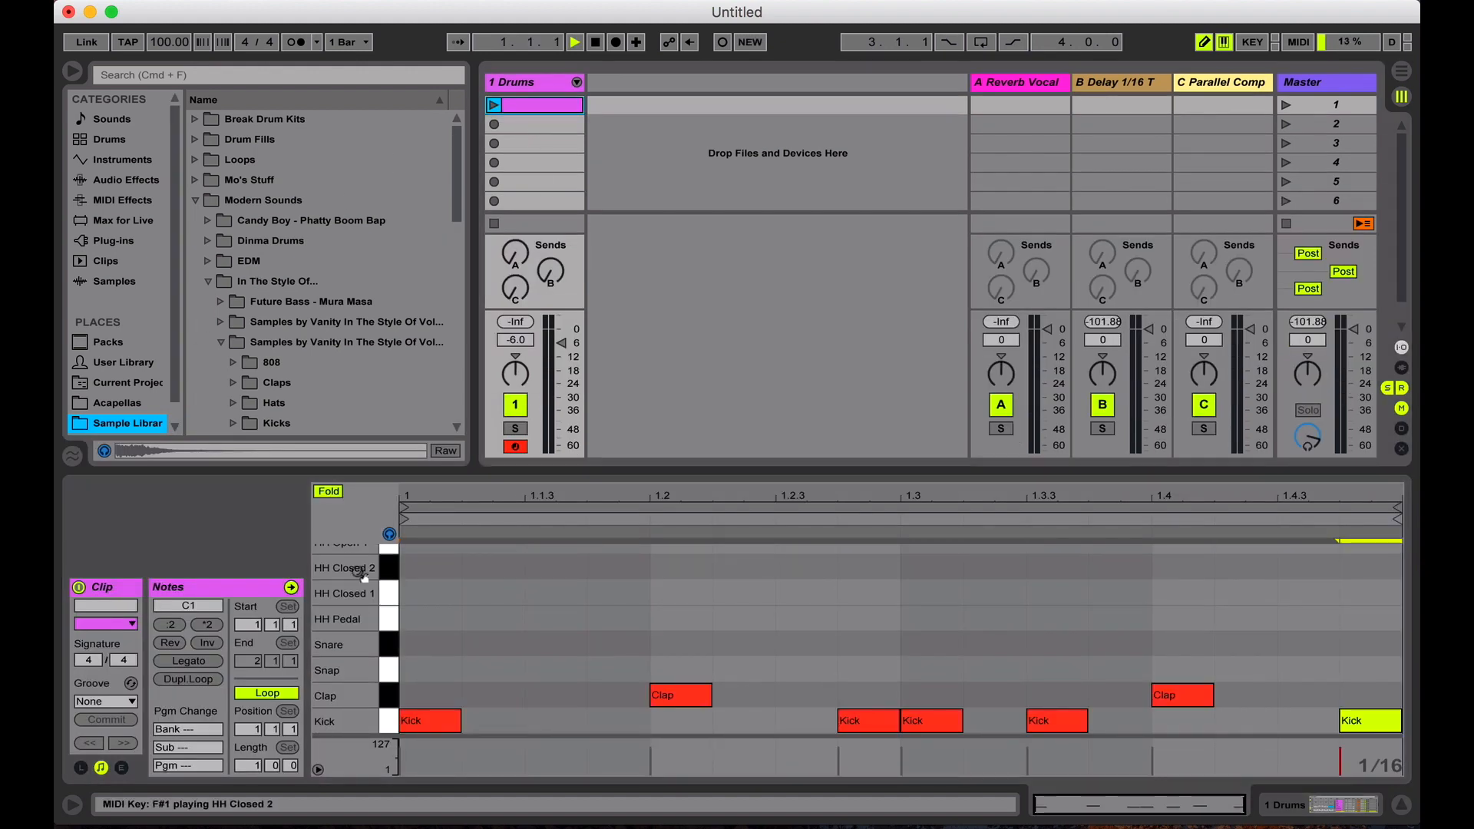
{"action": "left_click", "coordinate": [494, 106]}
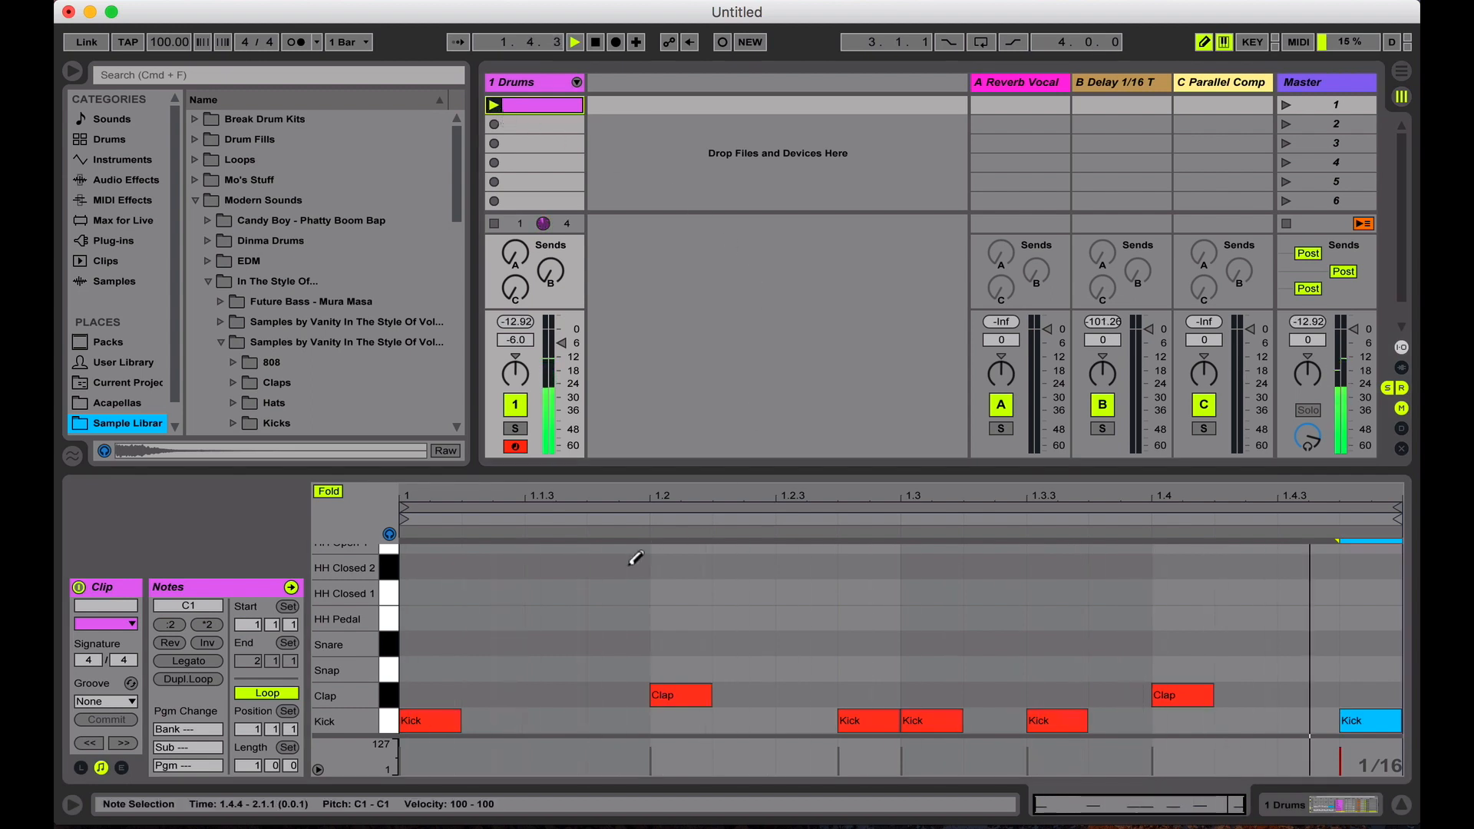
Step: Add sixteenth-long Snap and Snare notes above the Clap notes on beats 1.2 and 1.4 of the clip
{"action": "left_click", "coordinate": [674, 669]}
{"action": "left_click", "coordinate": [675, 644]}
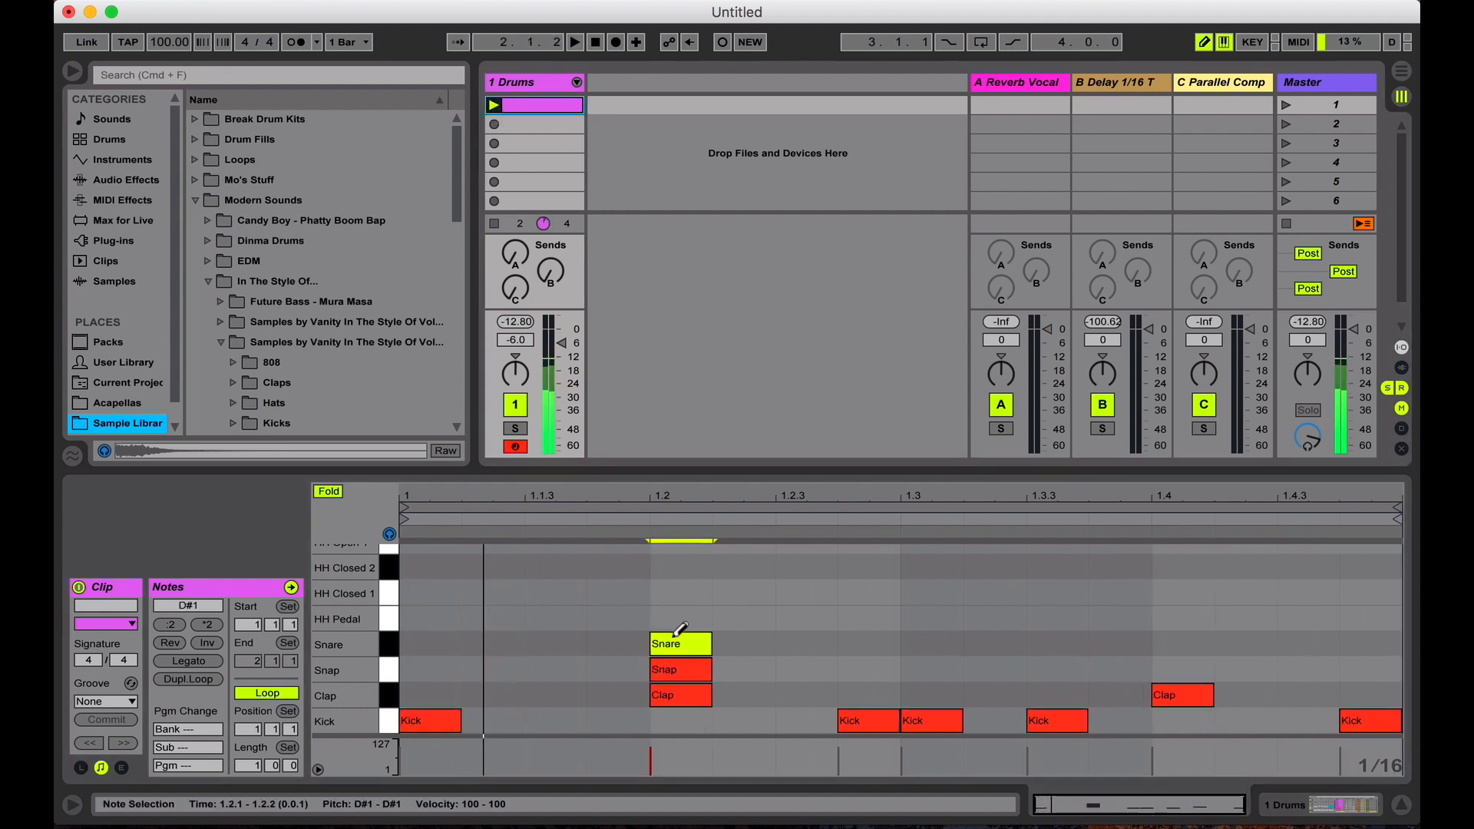
{"action": "left_click", "coordinate": [1183, 668]}
{"action": "left_click", "coordinate": [1182, 643]}
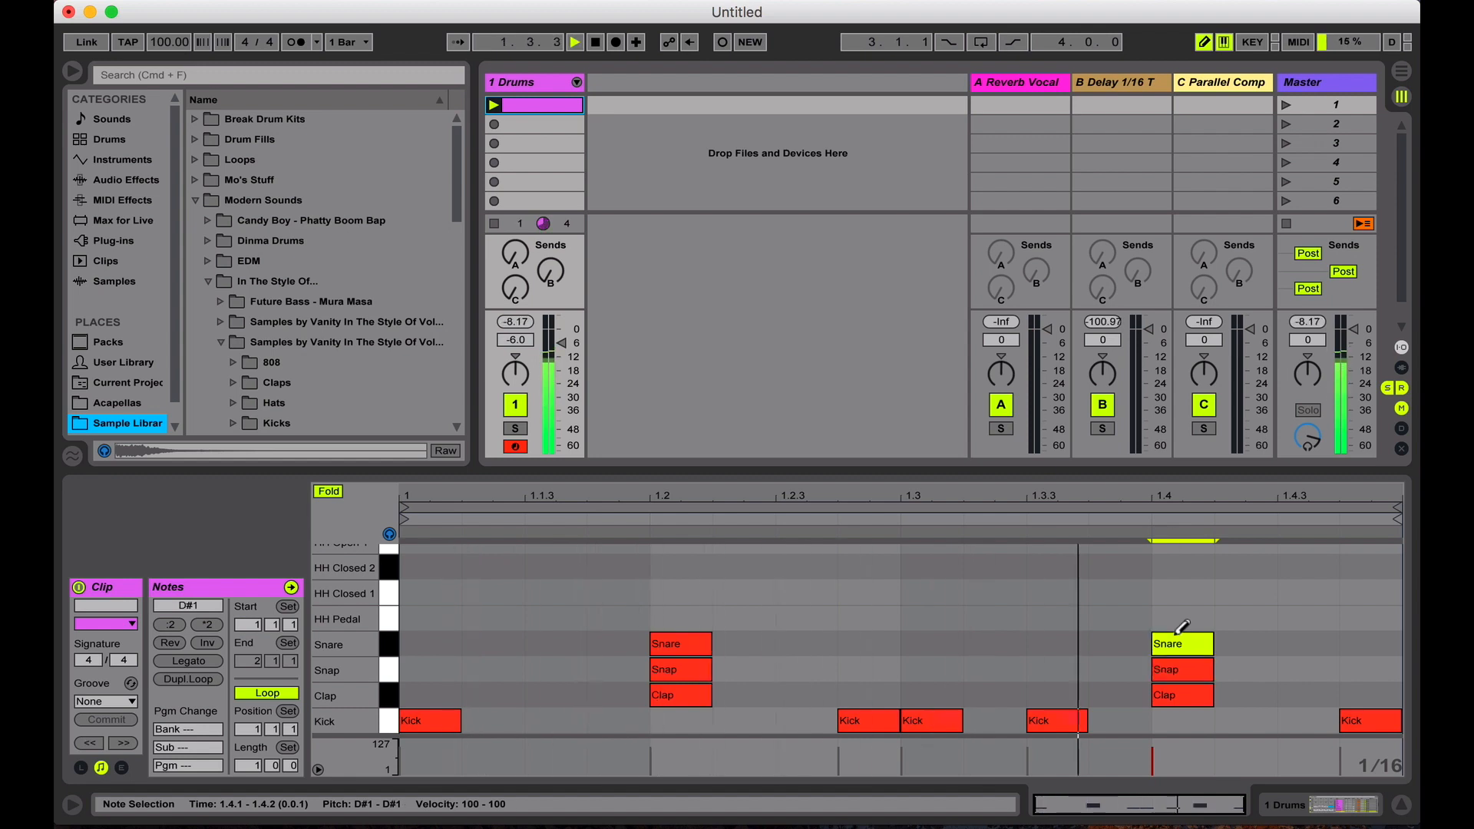
{"action": "left_click", "coordinate": [1286, 810]}
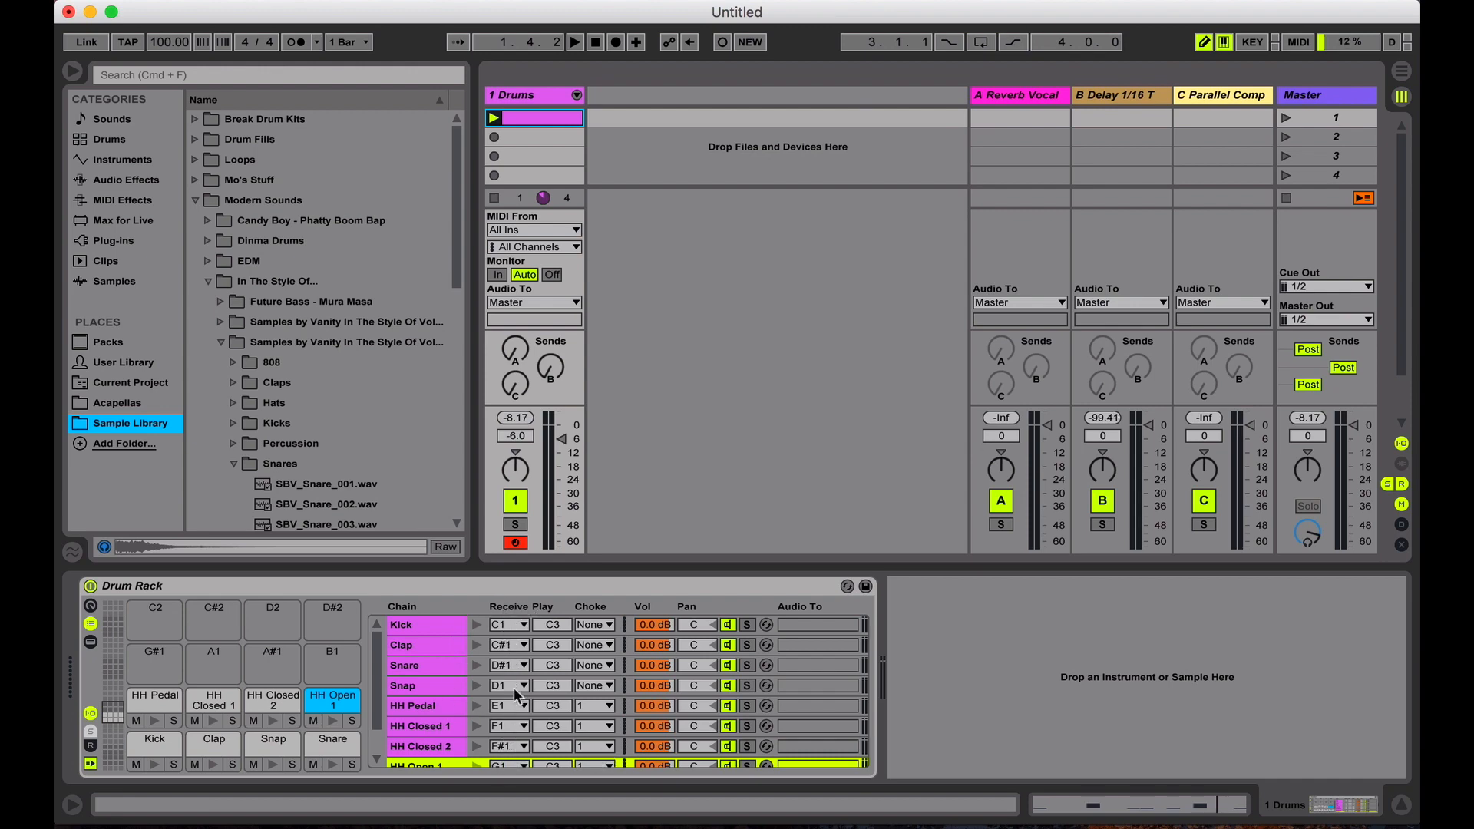
{"action": "left_click", "coordinate": [503, 647]}
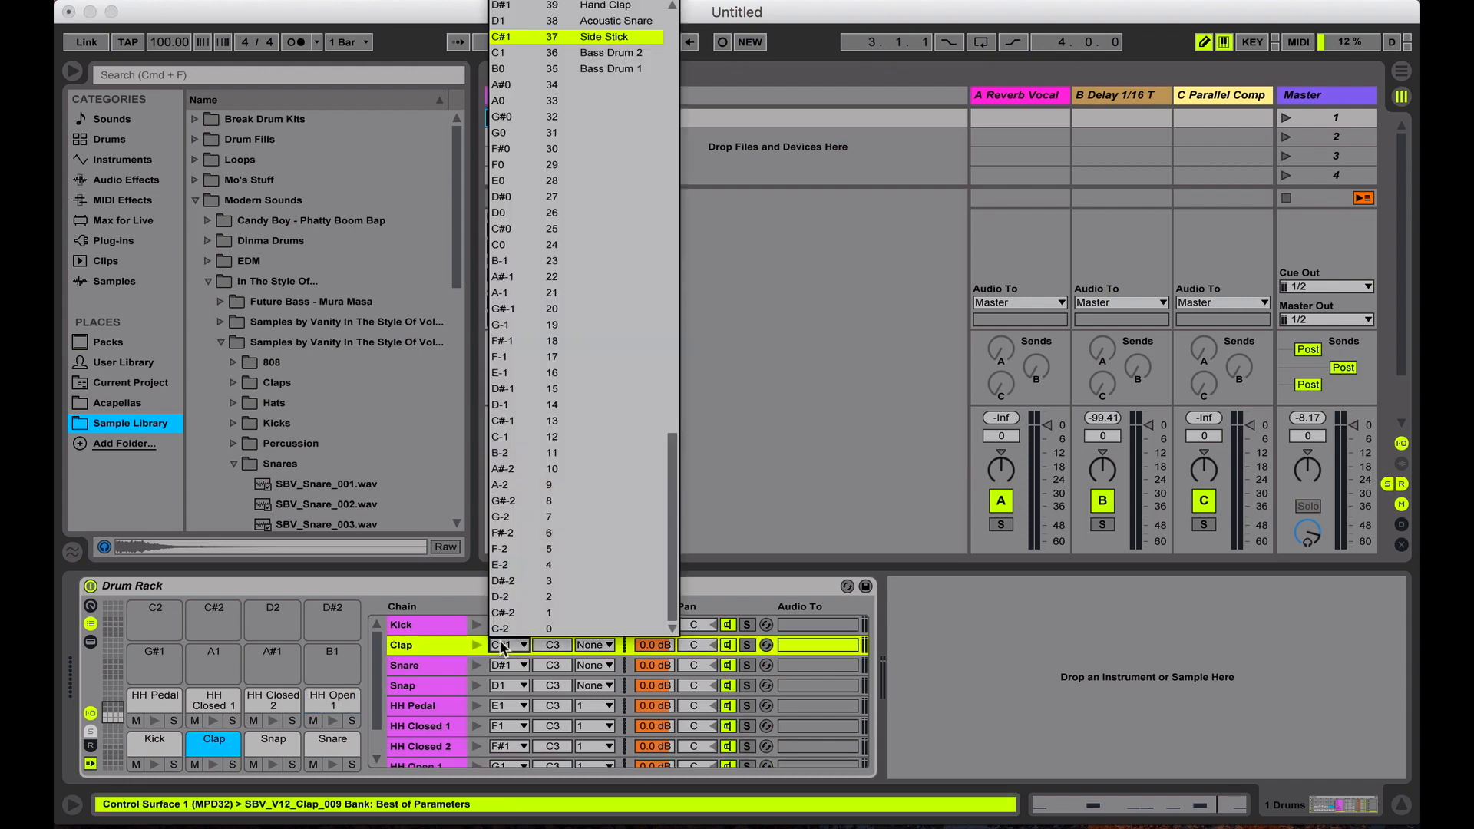
{"action": "key", "text": "Down"}
{"action": "key", "text": "Return"}
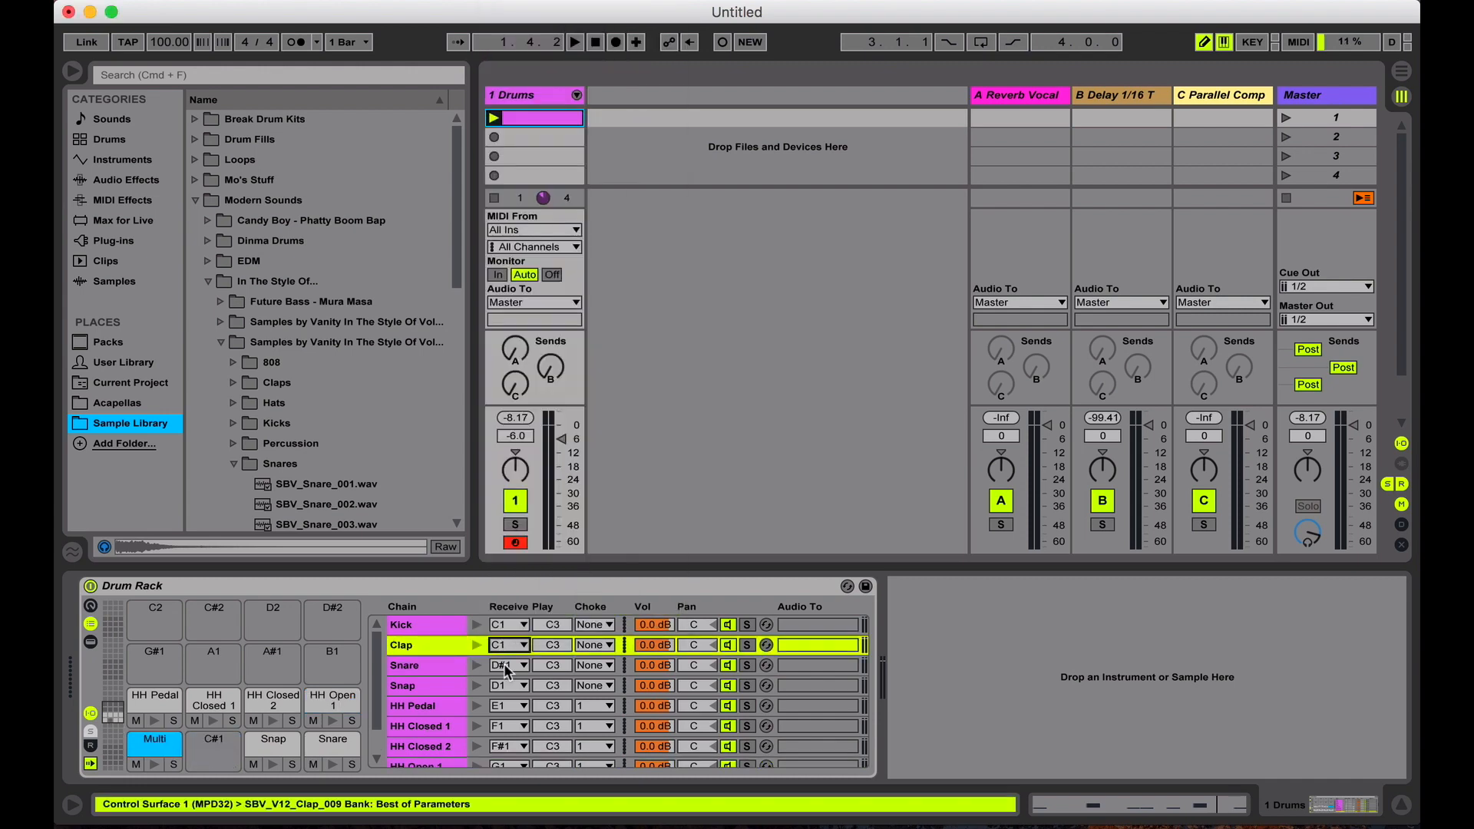
Step: Set the Receive notes of the Snare and Clap chains to D1, matching the Snap chain
{"action": "left_click", "coordinate": [504, 667]}
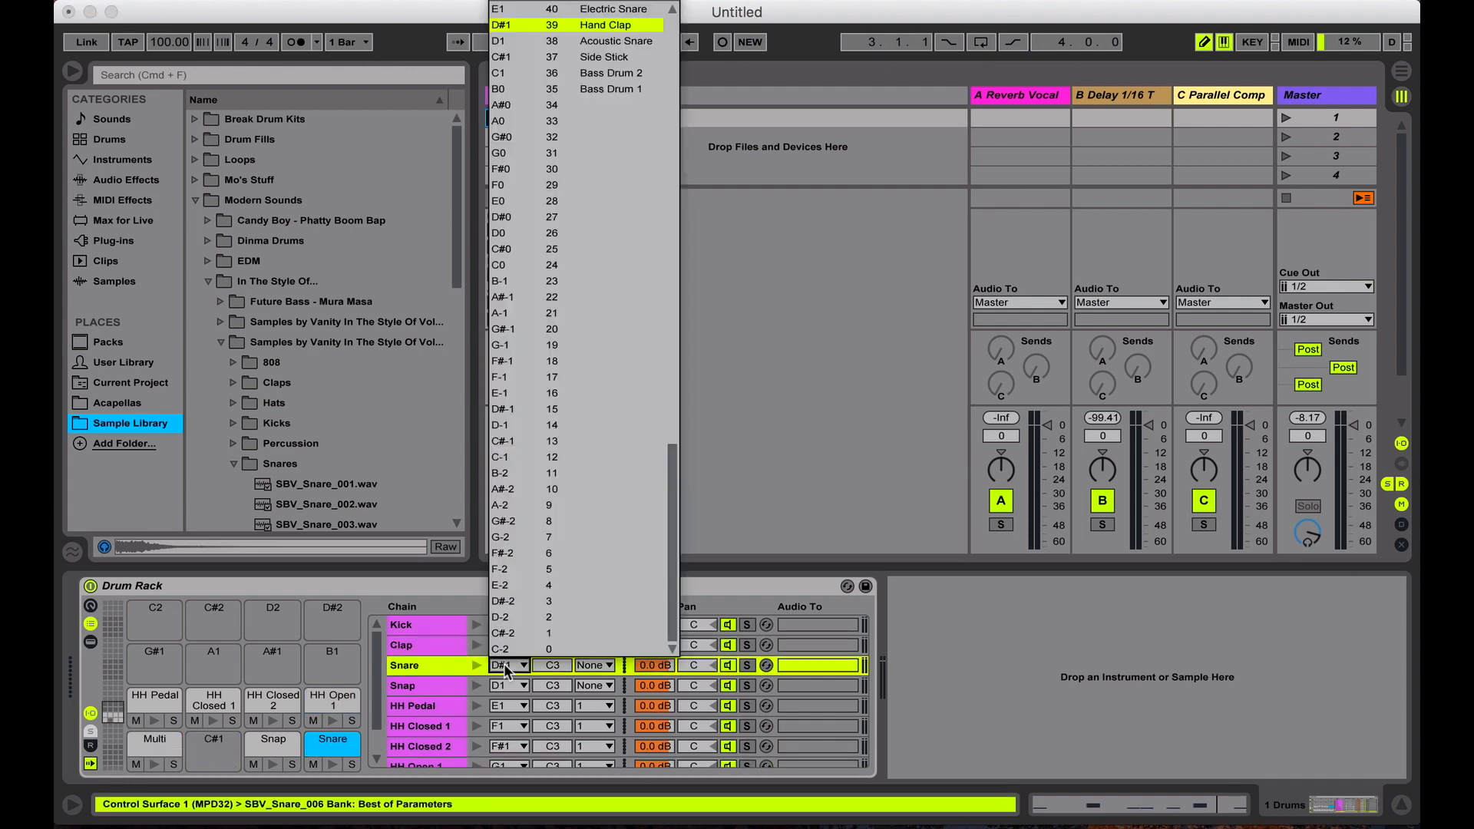
{"action": "key", "text": "Down"}
{"action": "key", "text": "Return"}
Step: Audition the layered D1 pad and the HH Pedal pad in the Drum Rack
{"action": "left_click", "coordinate": [253, 743]}
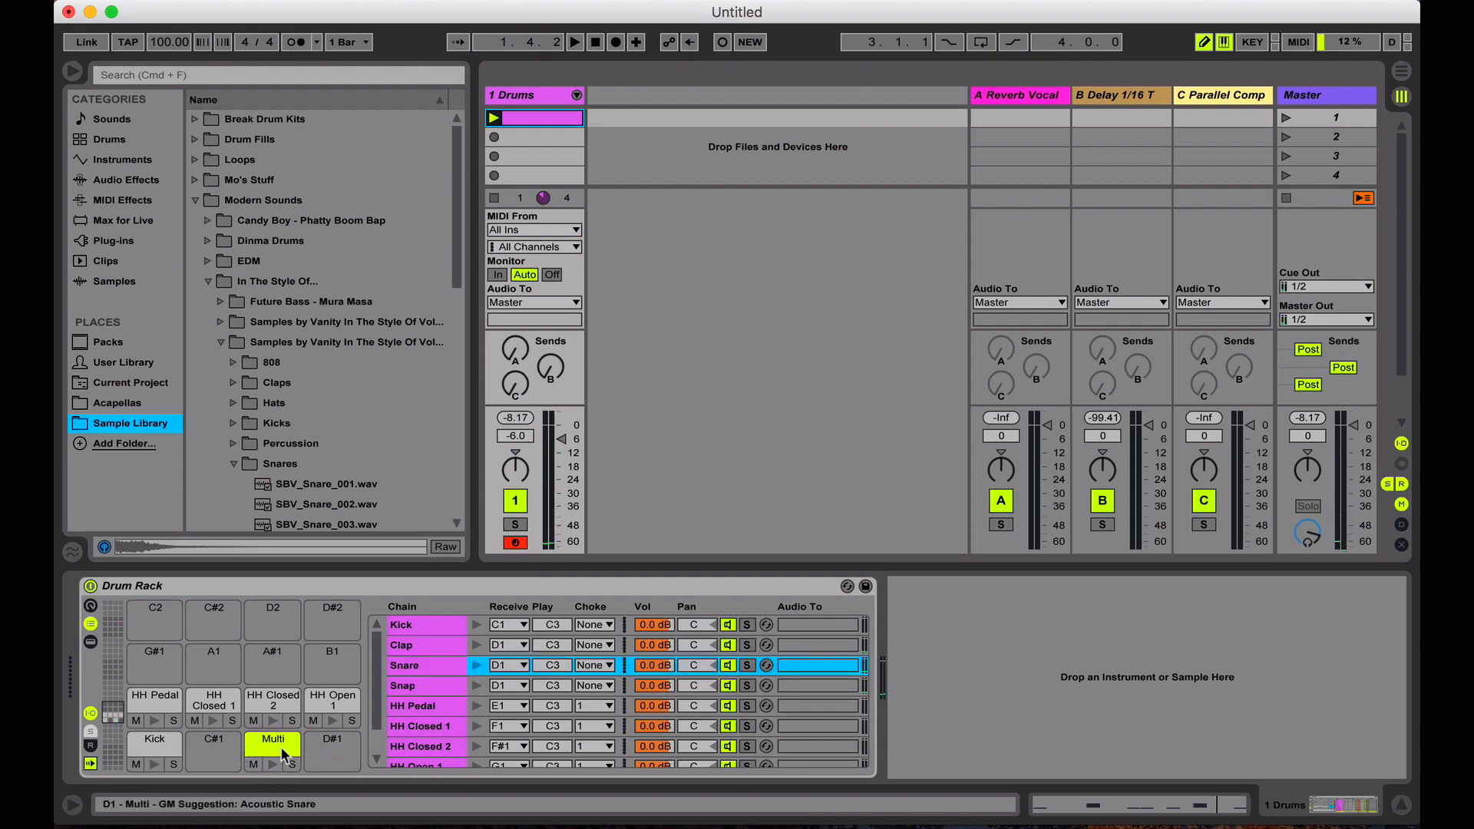
{"action": "left_click", "coordinate": [274, 764]}
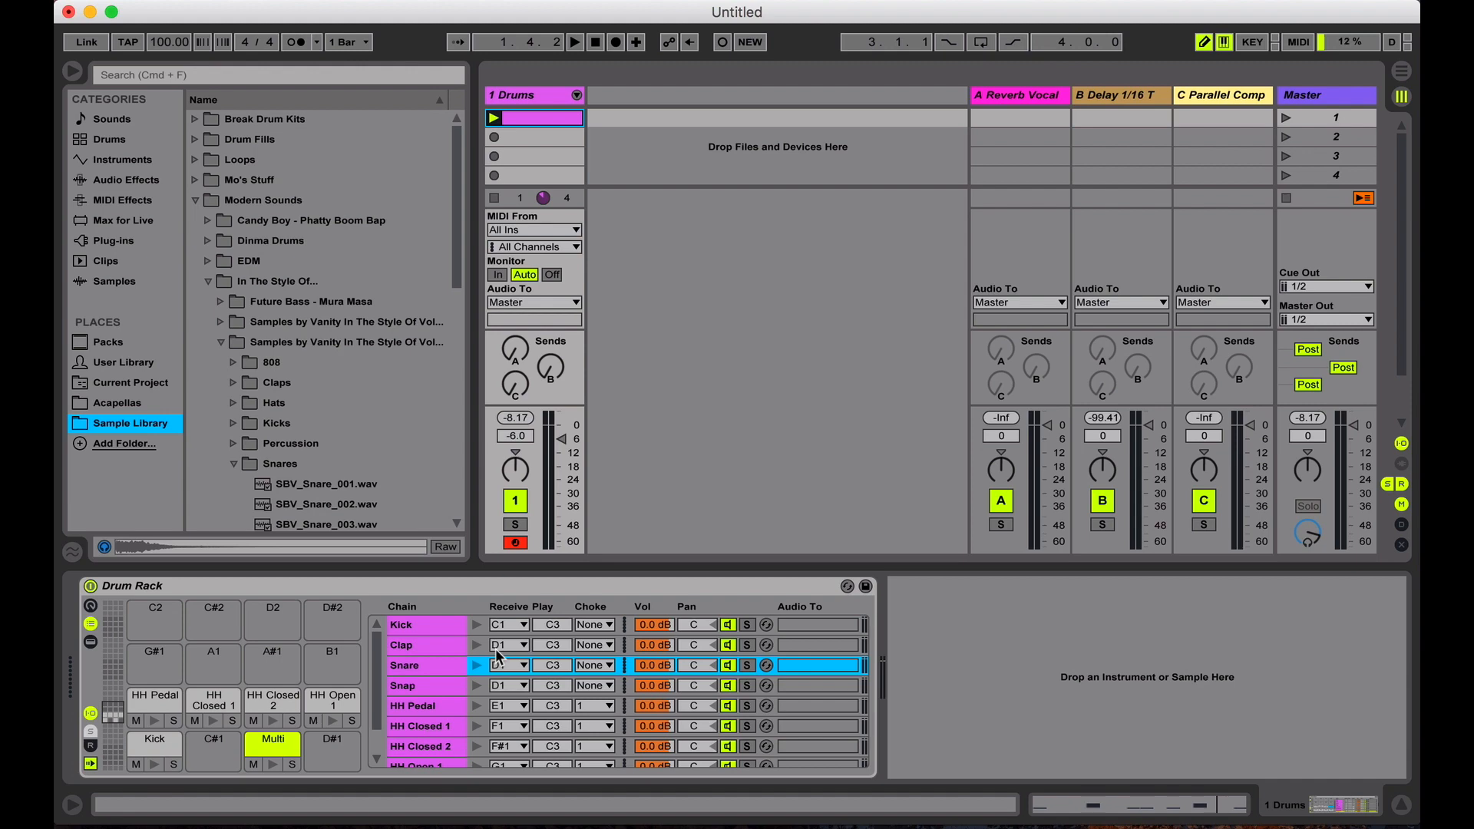
{"action": "left_click", "coordinate": [270, 762]}
{"action": "left_click", "coordinate": [152, 719]}
{"action": "left_click", "coordinate": [264, 746]}
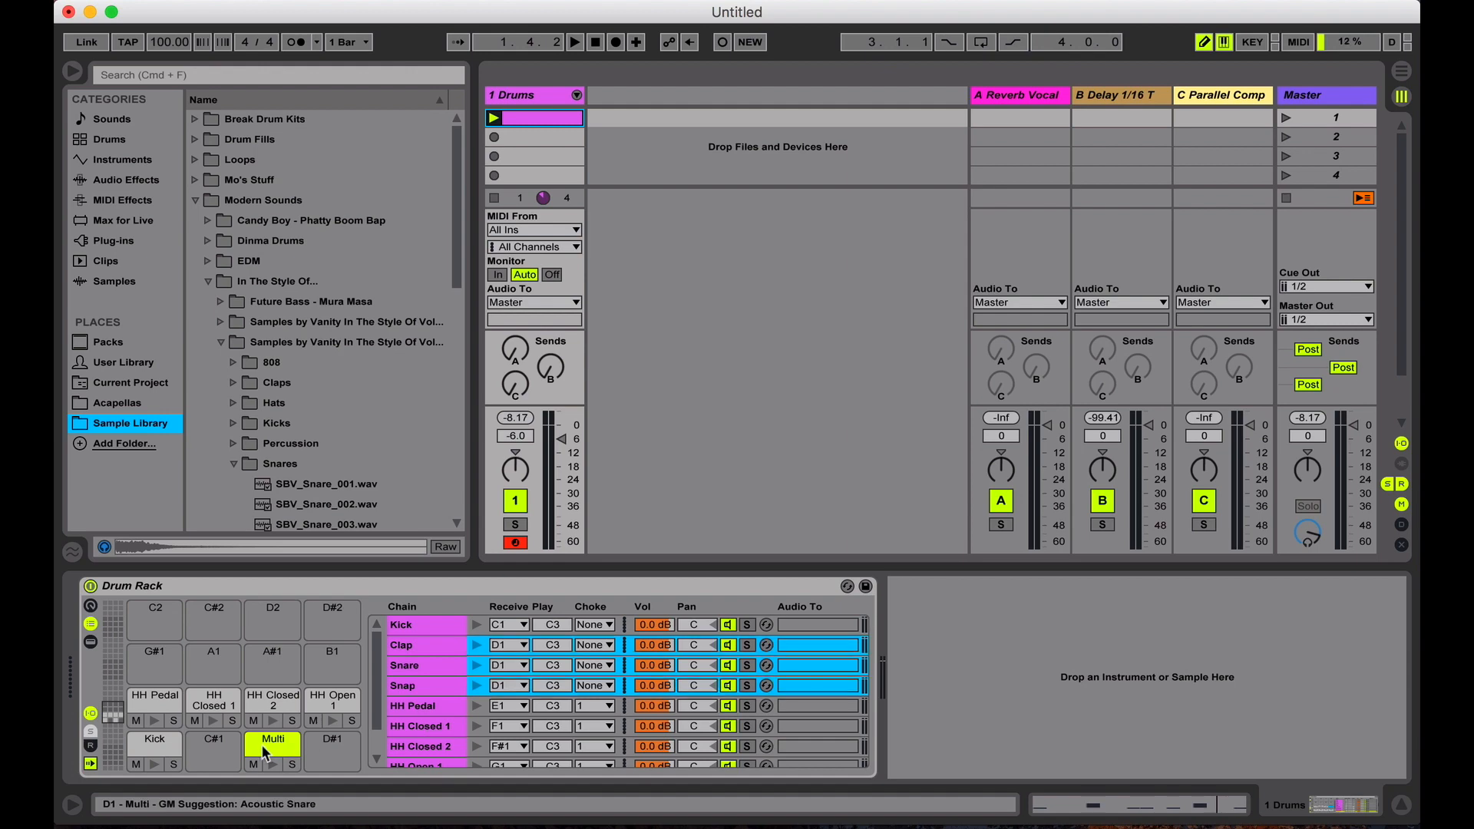
Step: Group the Clap, Snare and Snap chains into one nested rack named Snare and play the clip
{"action": "left_click", "coordinate": [432, 647]}
{"action": "left_click", "coordinate": [408, 688], "text": "shift"}
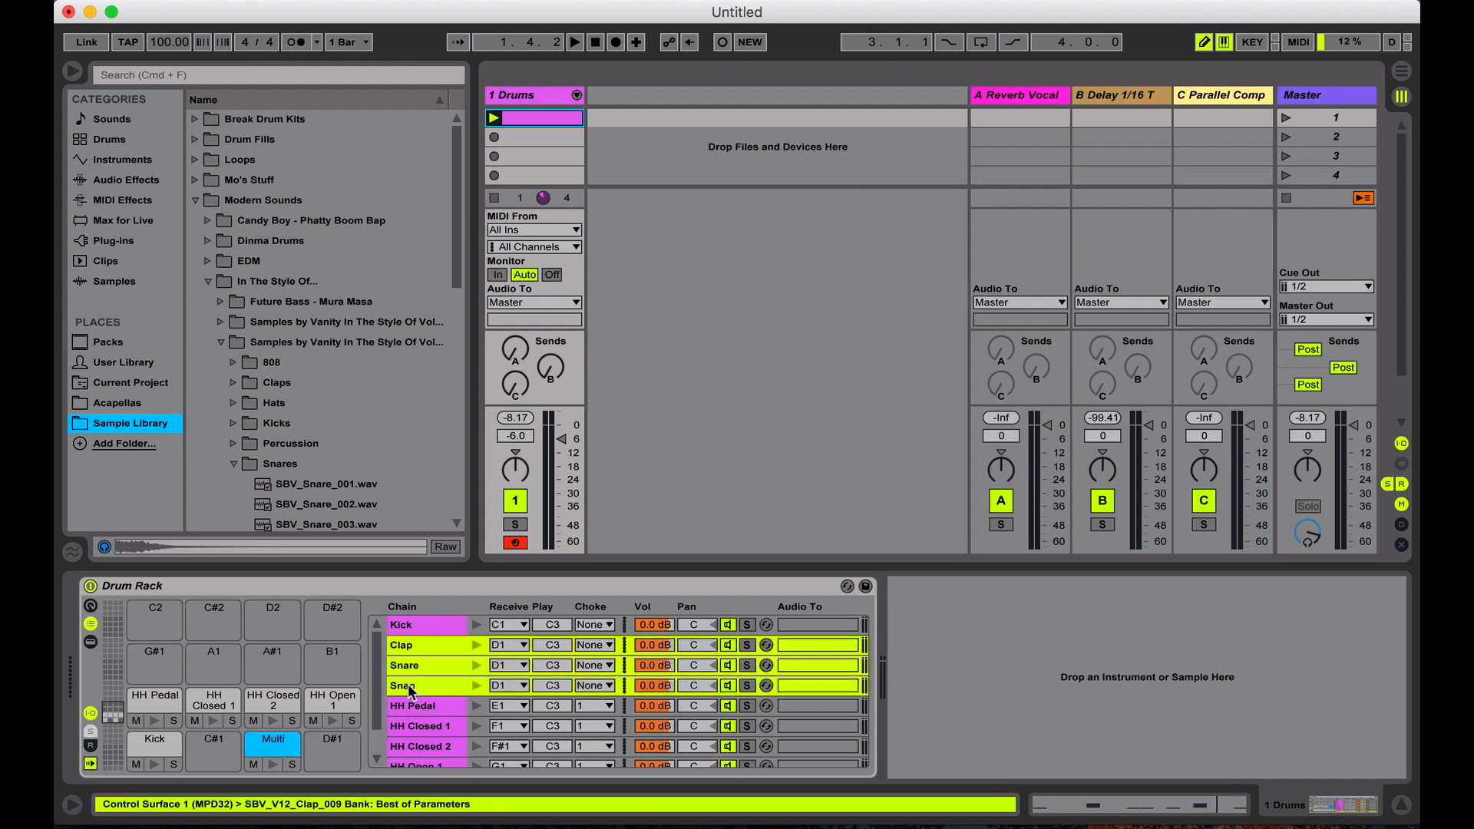
{"action": "right_click", "coordinate": [409, 689]}
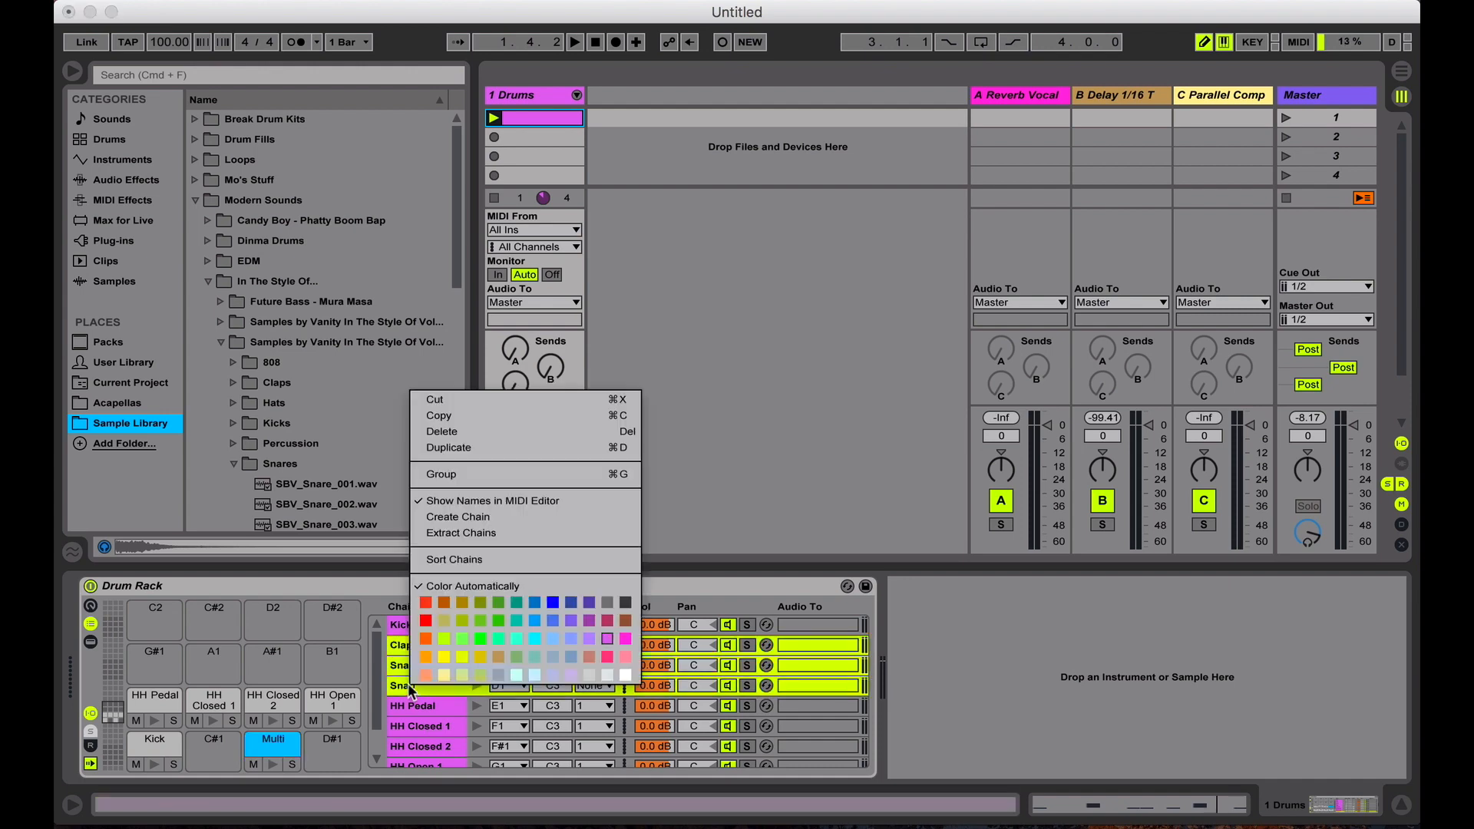
{"action": "left_click", "coordinate": [439, 475]}
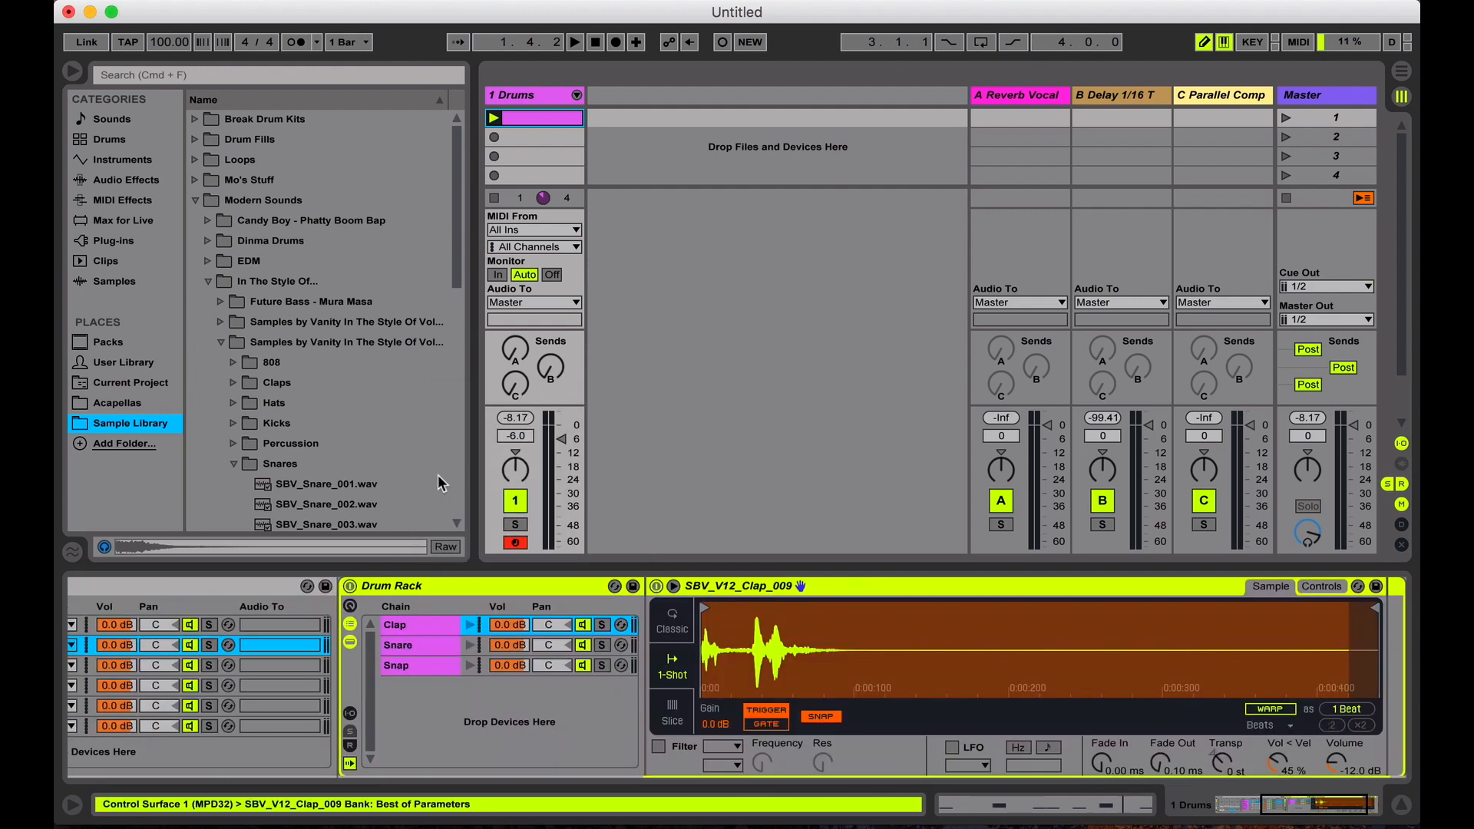
{"action": "key", "text": "super+r"}
{"action": "type", "text": "Snare"}
{"action": "key", "text": "Return"}
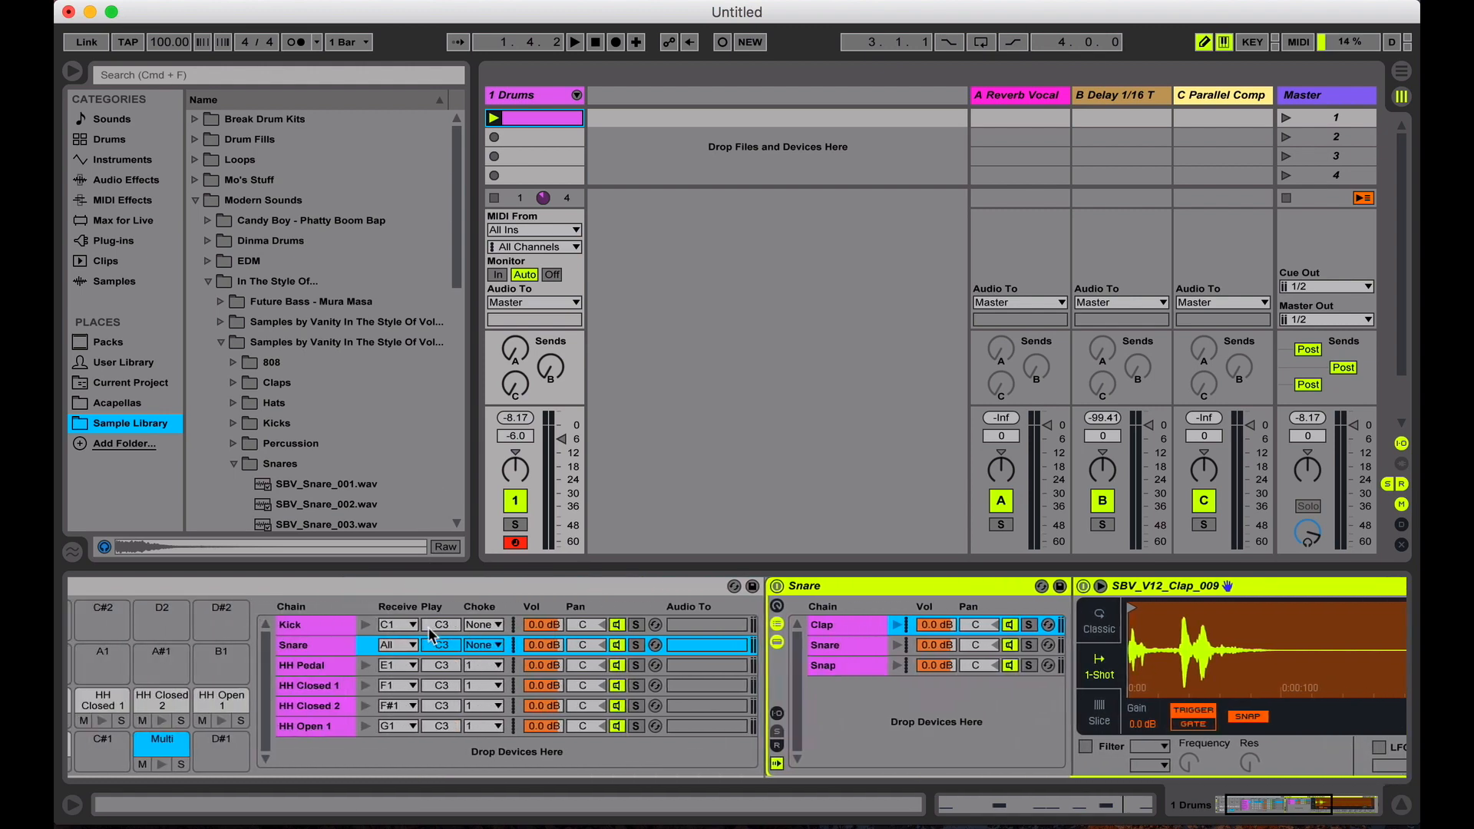
{"action": "key", "text": "space"}
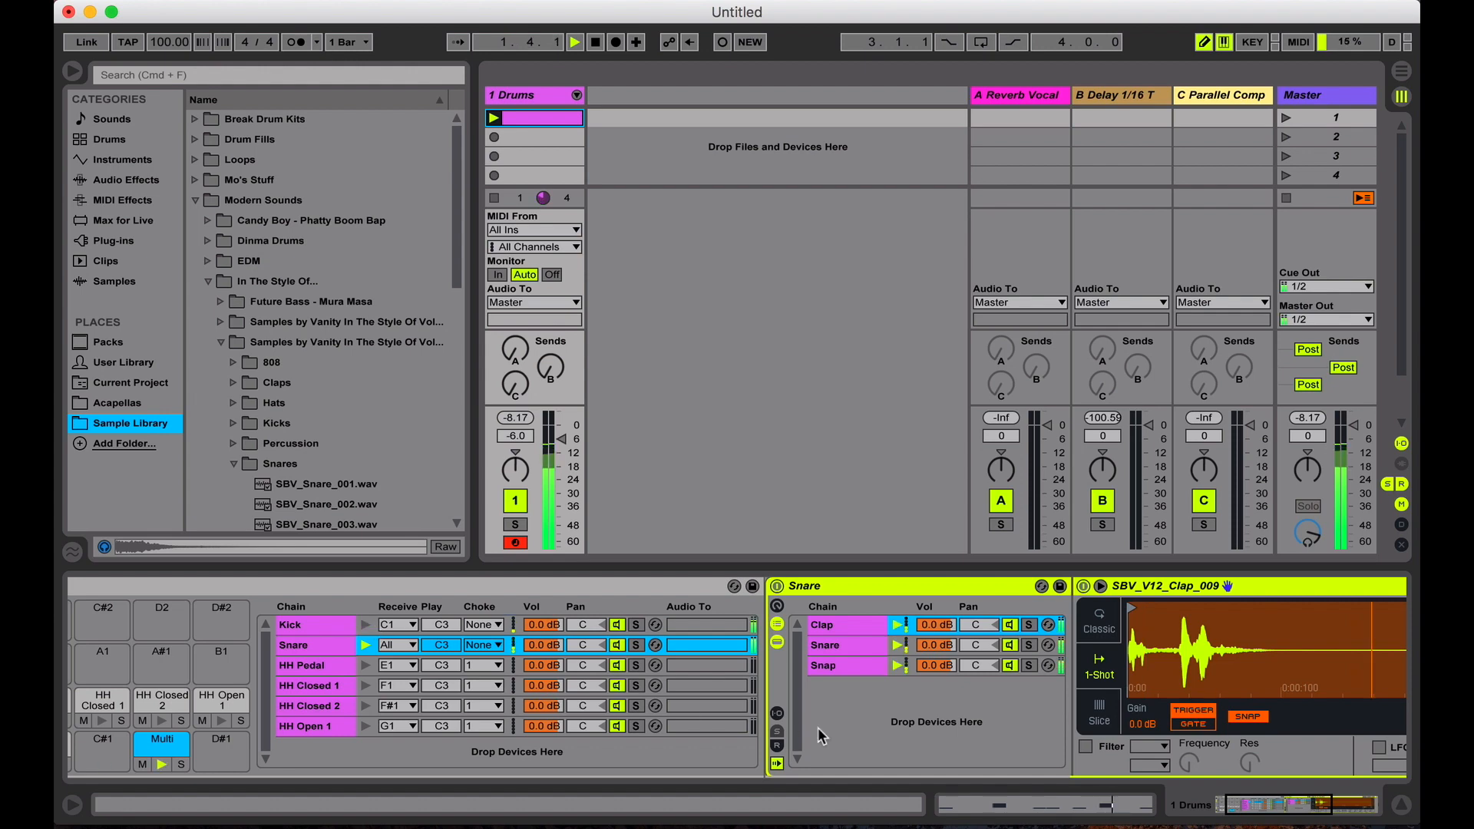
Step: Draw sixteenth notes in the clip: HH Closed 1 on every beat, HH Closed 2 at 1.1.3, 1.2.3 and 1.4.3, HH Pedal at 1.3.3
{"action": "left_click", "coordinate": [959, 805]}
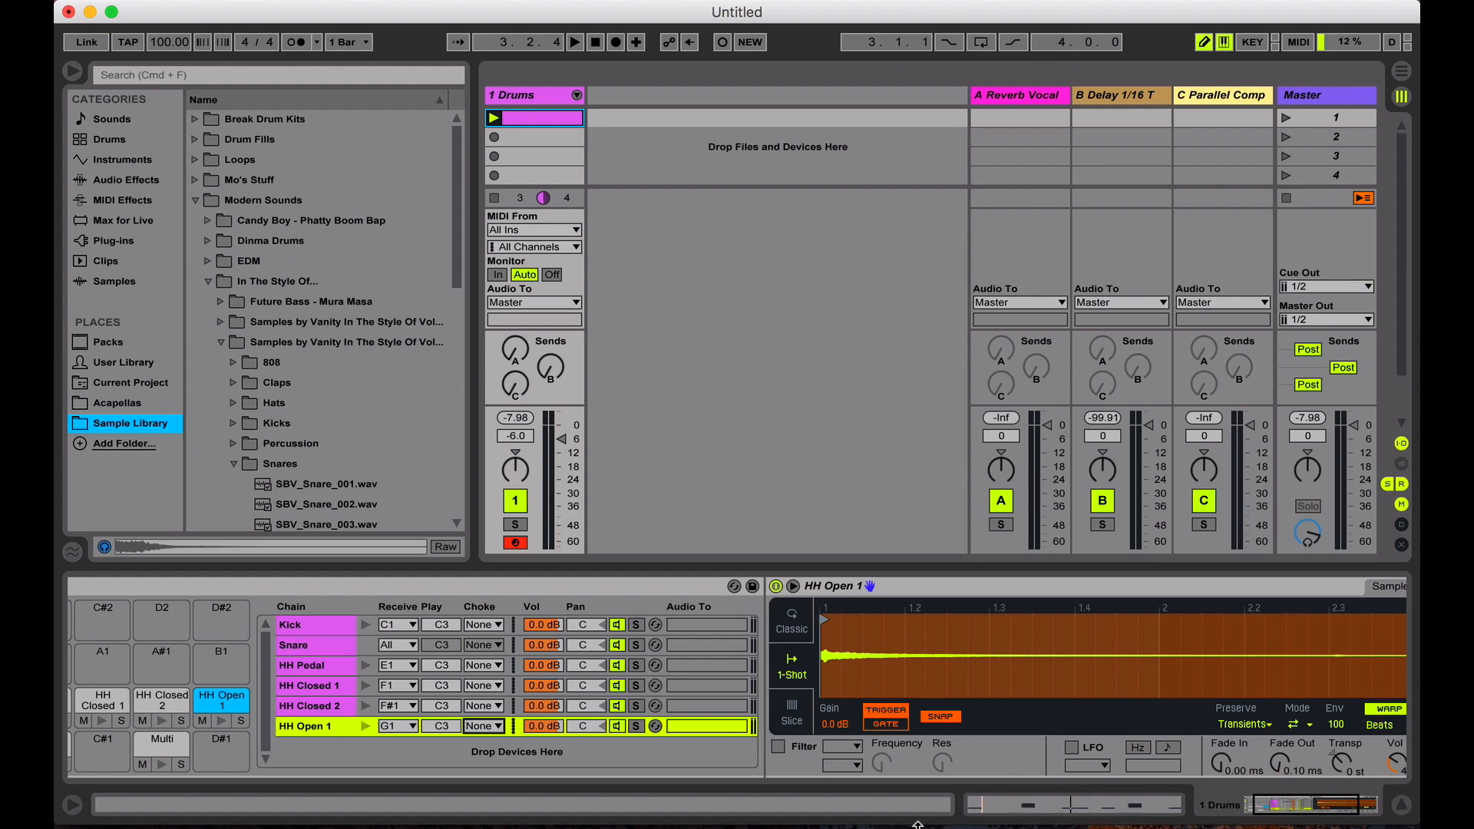
{"action": "key", "text": "shift+Tab"}
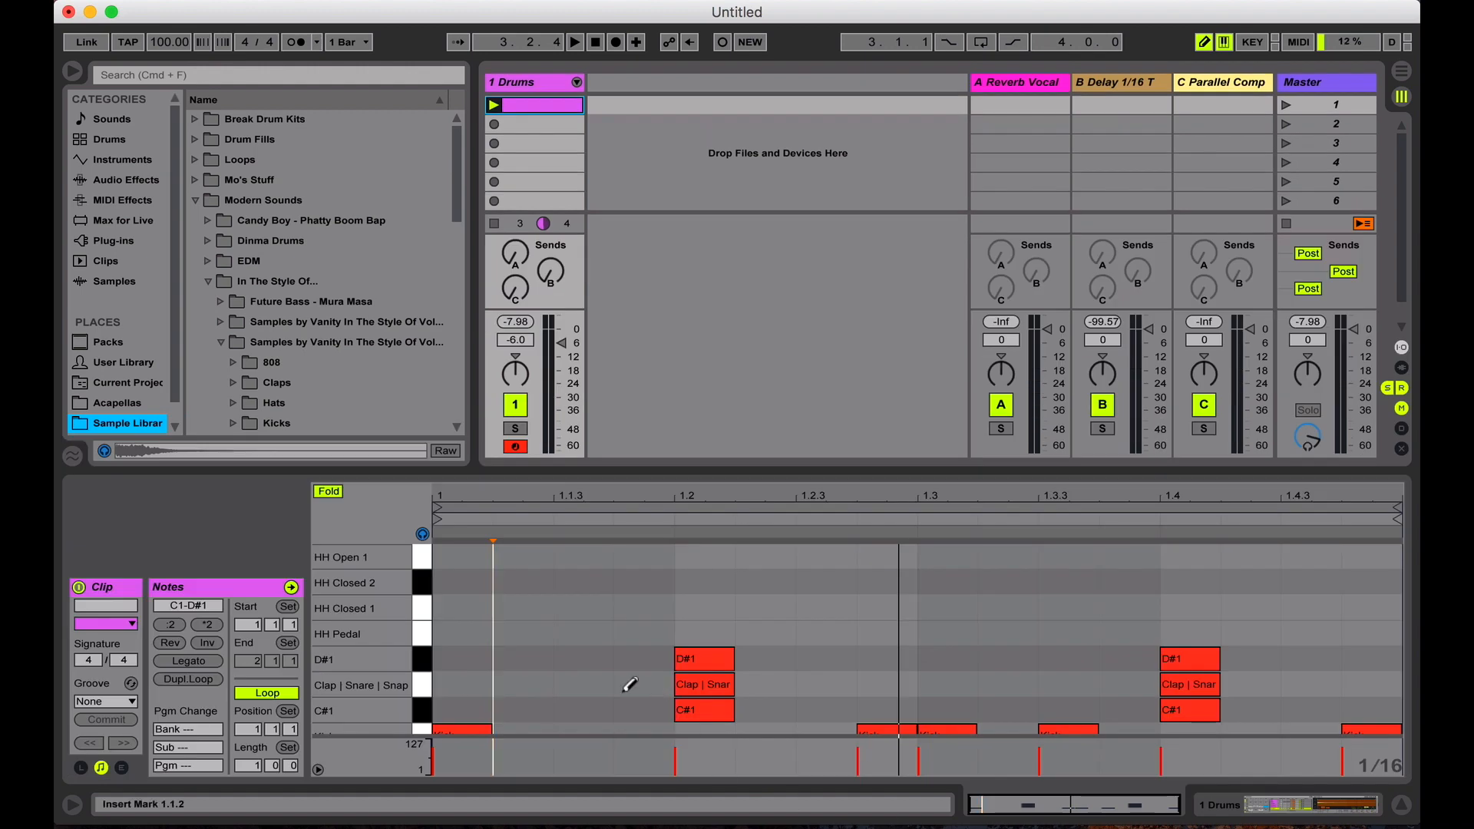
{"action": "left_click", "coordinate": [462, 608]}
{"action": "left_click", "coordinate": [595, 581]}
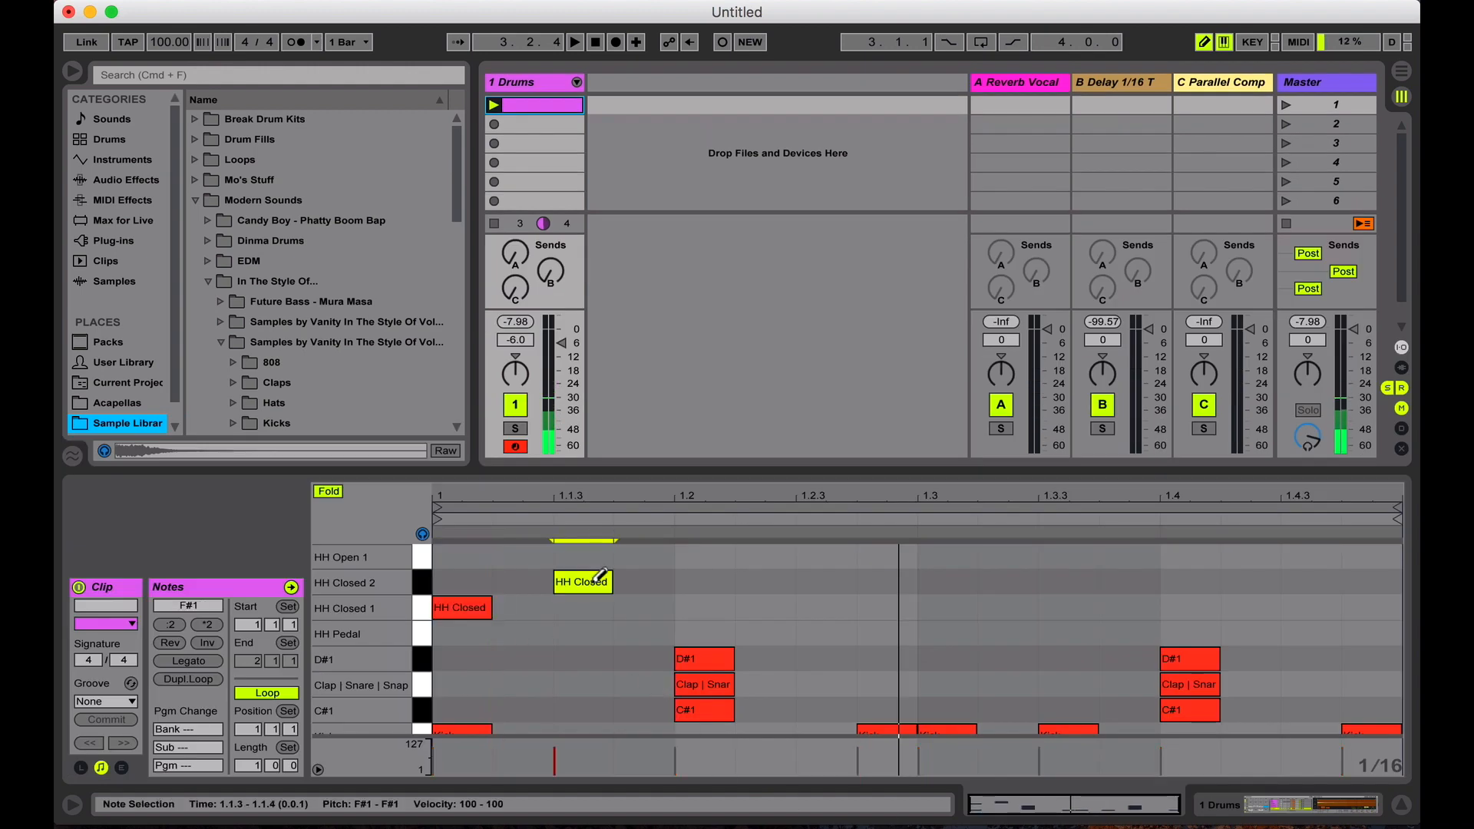
{"action": "left_click", "coordinate": [705, 608]}
{"action": "left_click", "coordinate": [826, 582]}
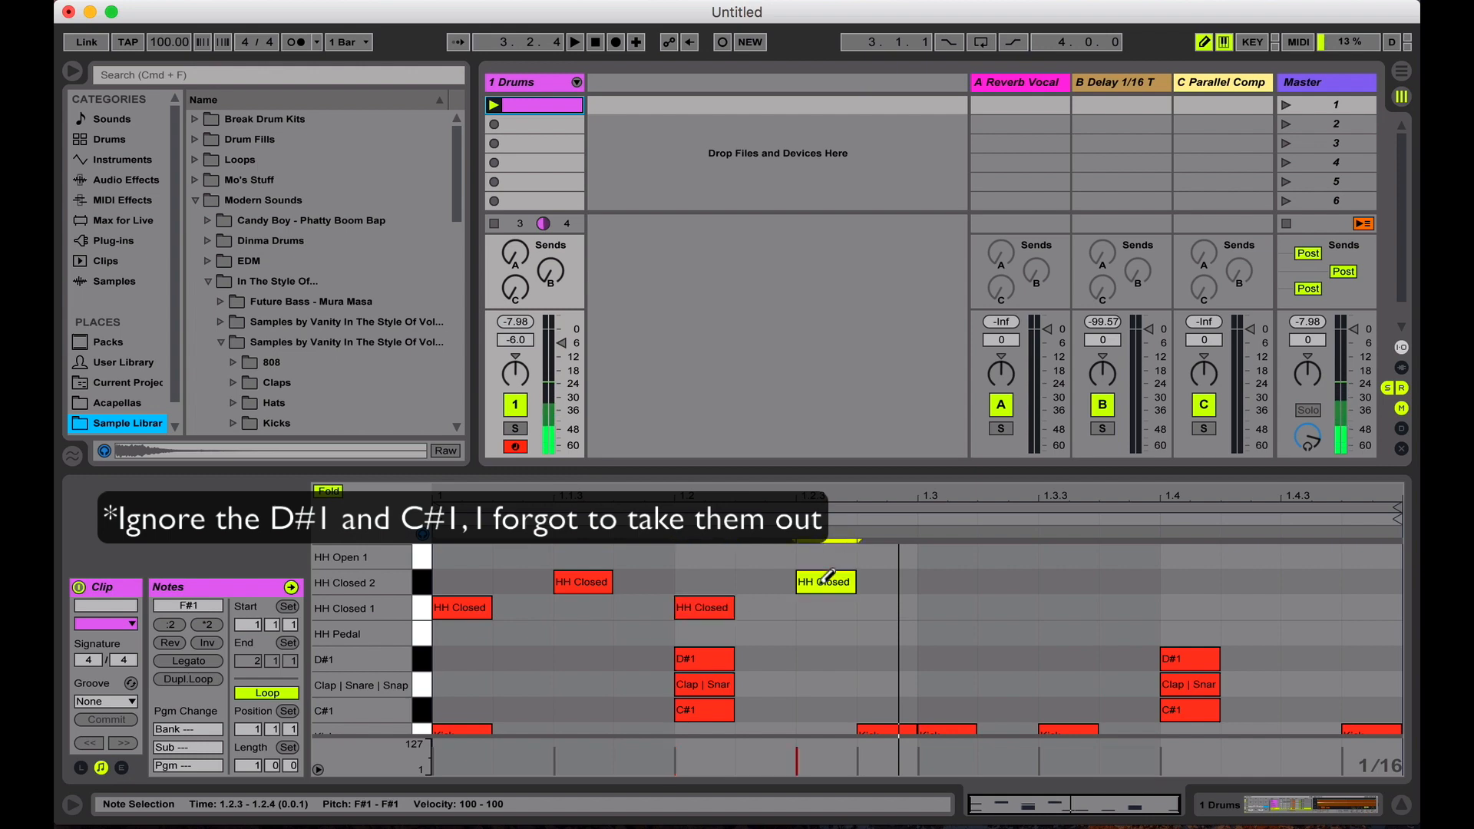
{"action": "left_click", "coordinate": [947, 608]}
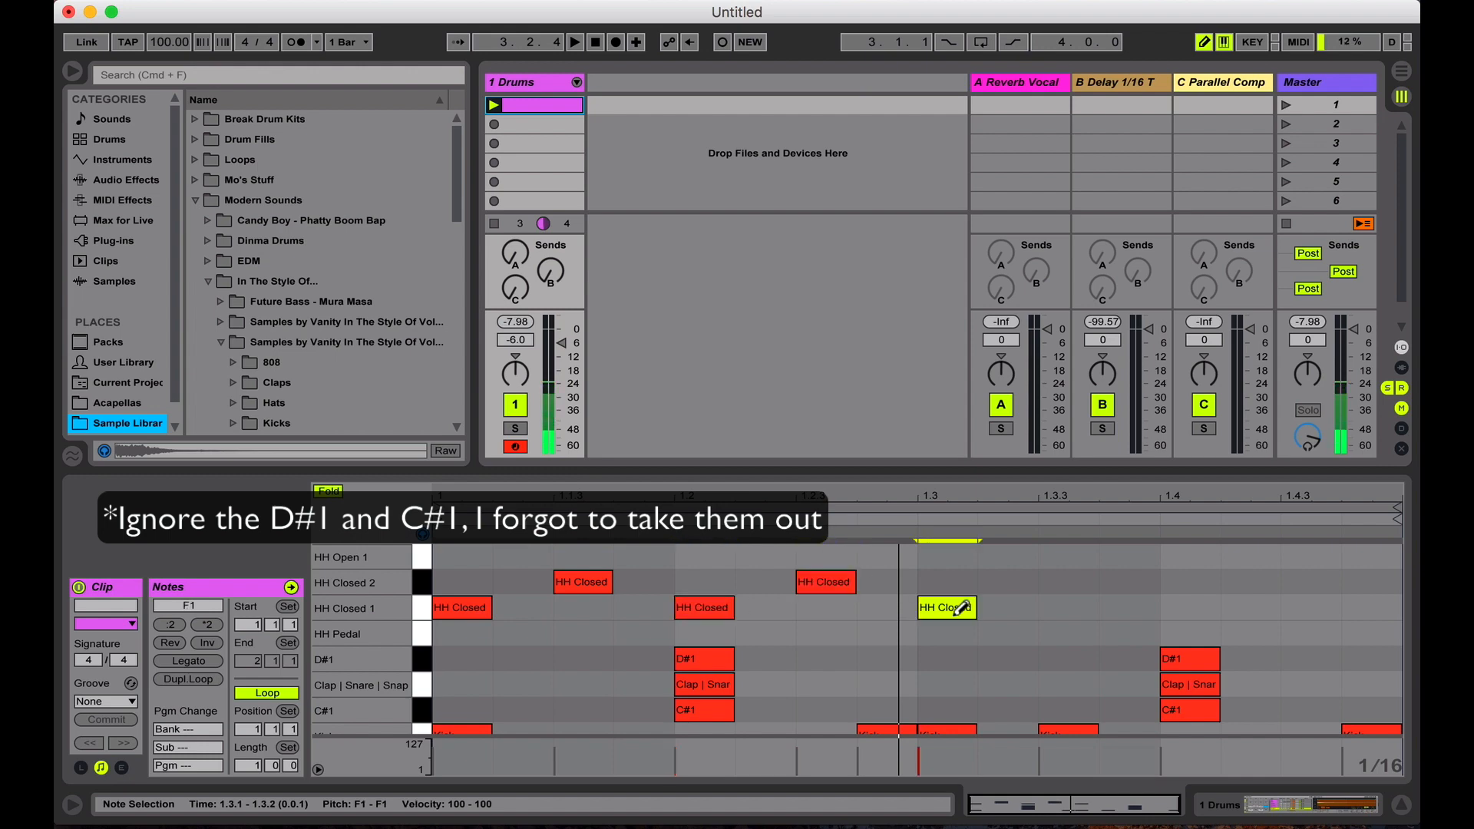
{"action": "left_click", "coordinate": [1083, 634]}
{"action": "left_click", "coordinate": [1190, 607]}
{"action": "left_click", "coordinate": [1299, 586]}
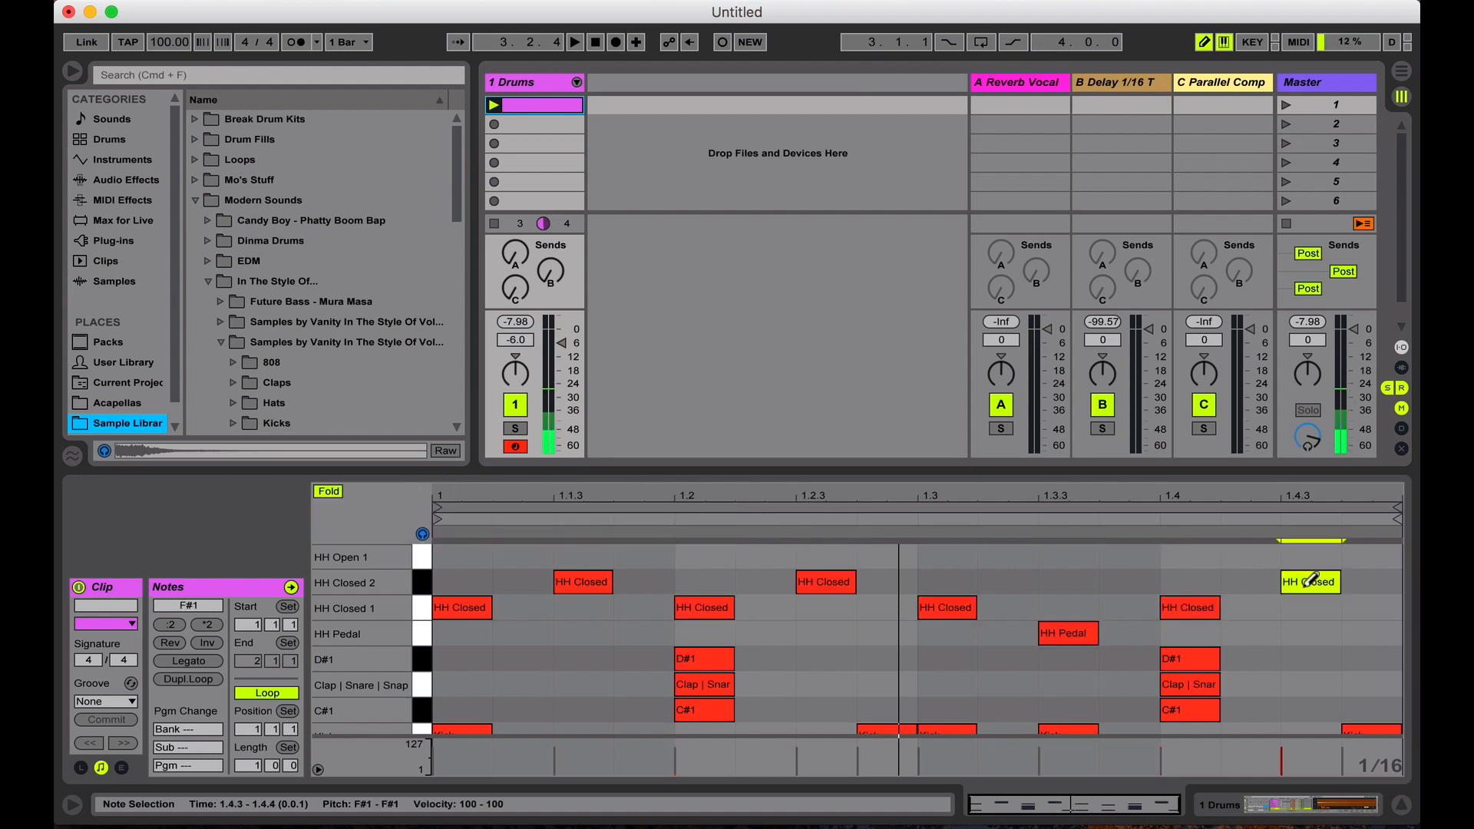
Step: Raise the hi-hat note at 1.4.3 to HH Open 1 and the one at 1.4 to HH Closed 2
{"action": "key", "text": "Up"}
{"action": "left_click", "coordinate": [1212, 606]}
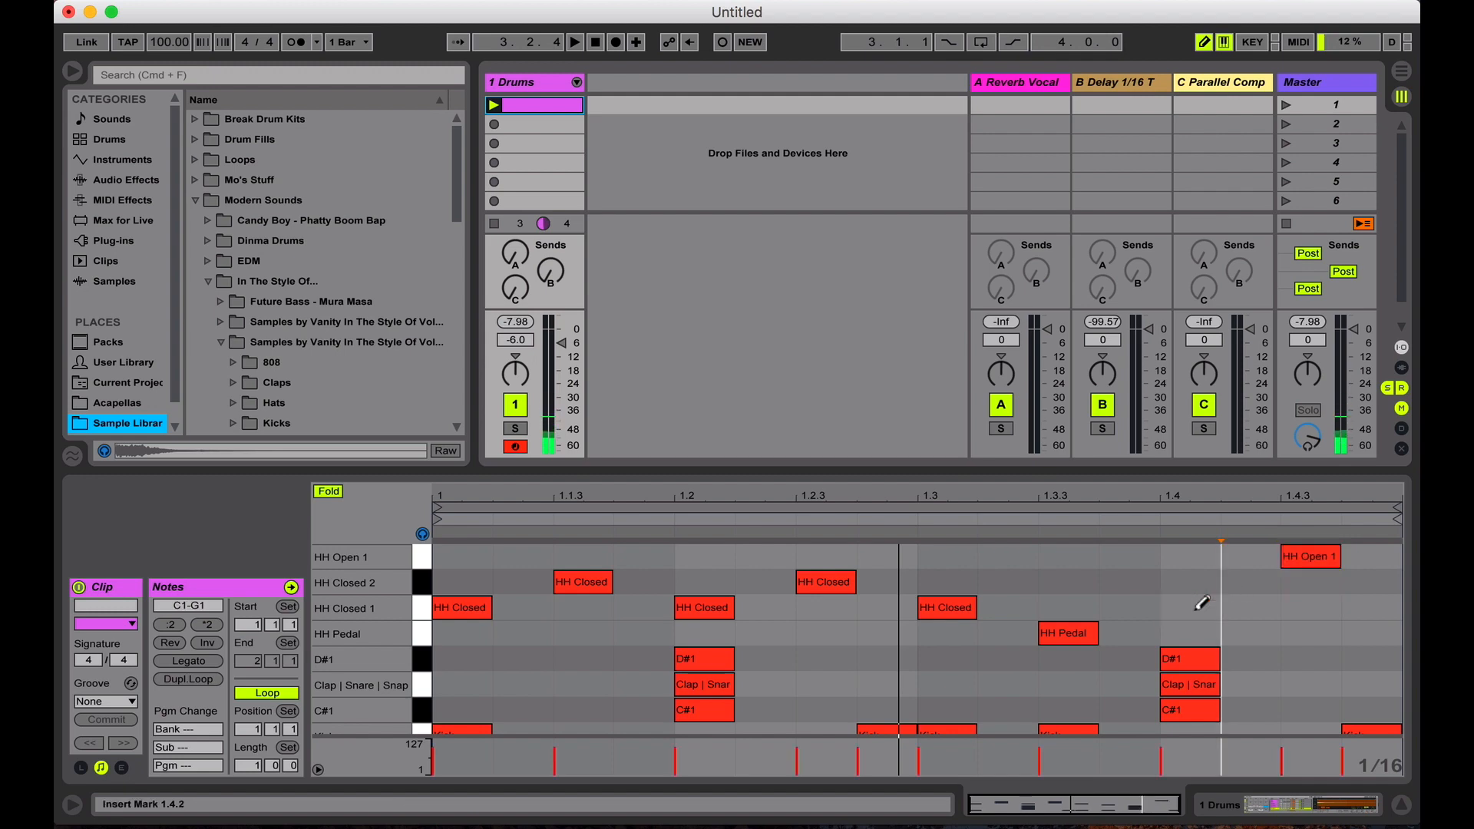
{"action": "key", "text": "Up"}
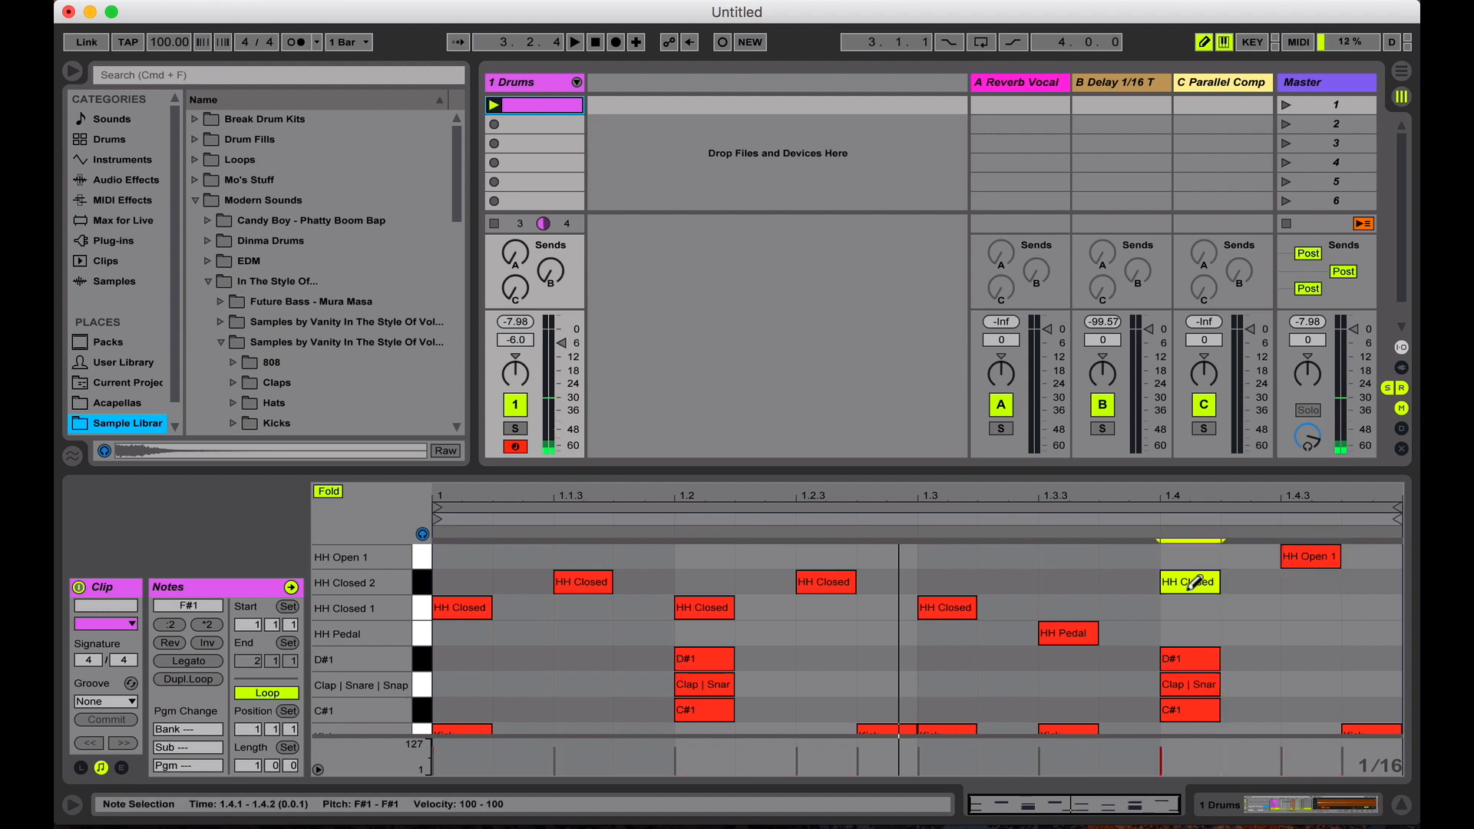
Step: Play the clip several times to hear the hi-hat pattern and turn off Draw Mode
{"action": "key", "text": "space"}
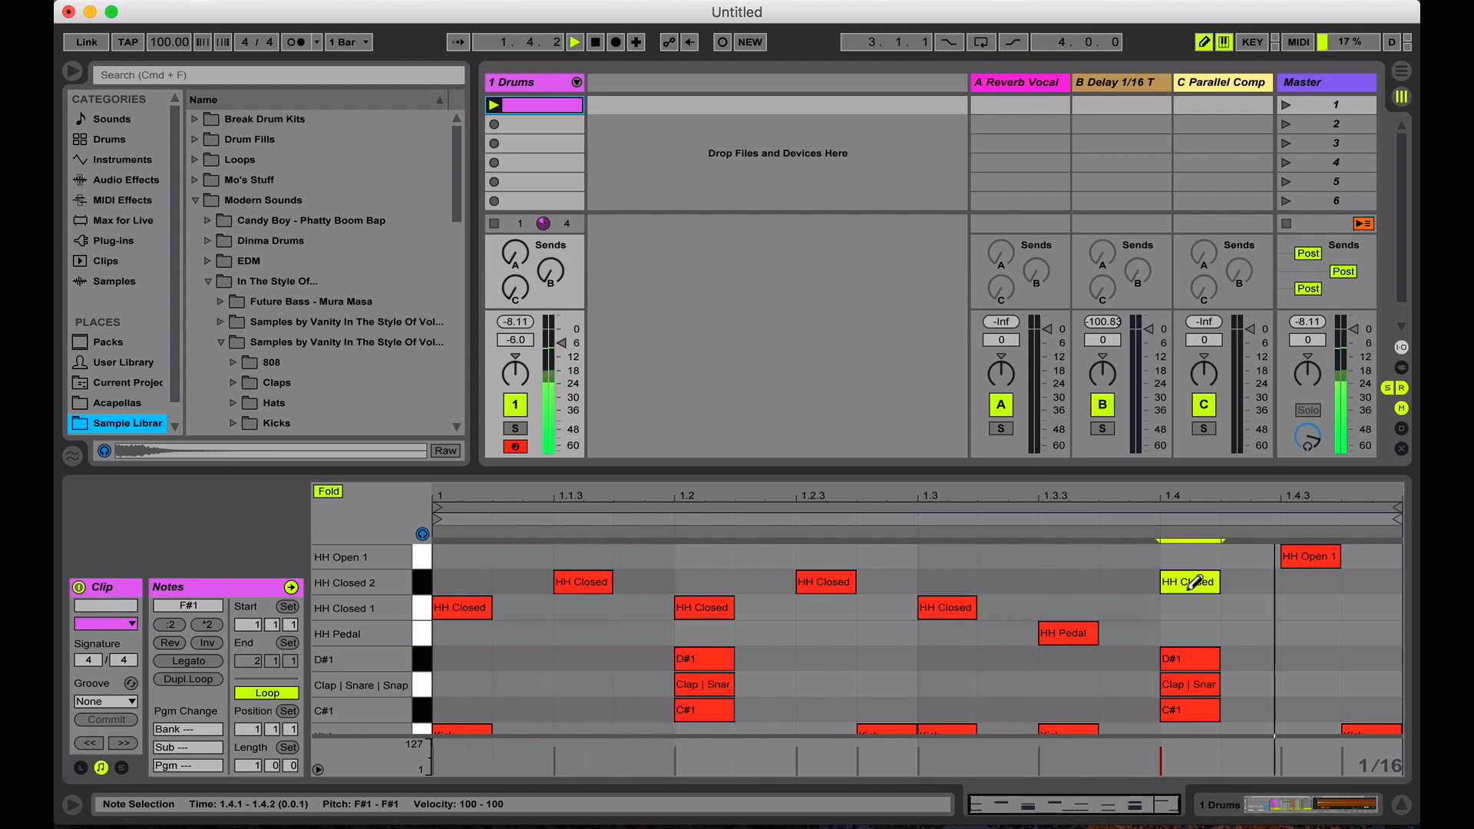
{"action": "key", "text": "space"}
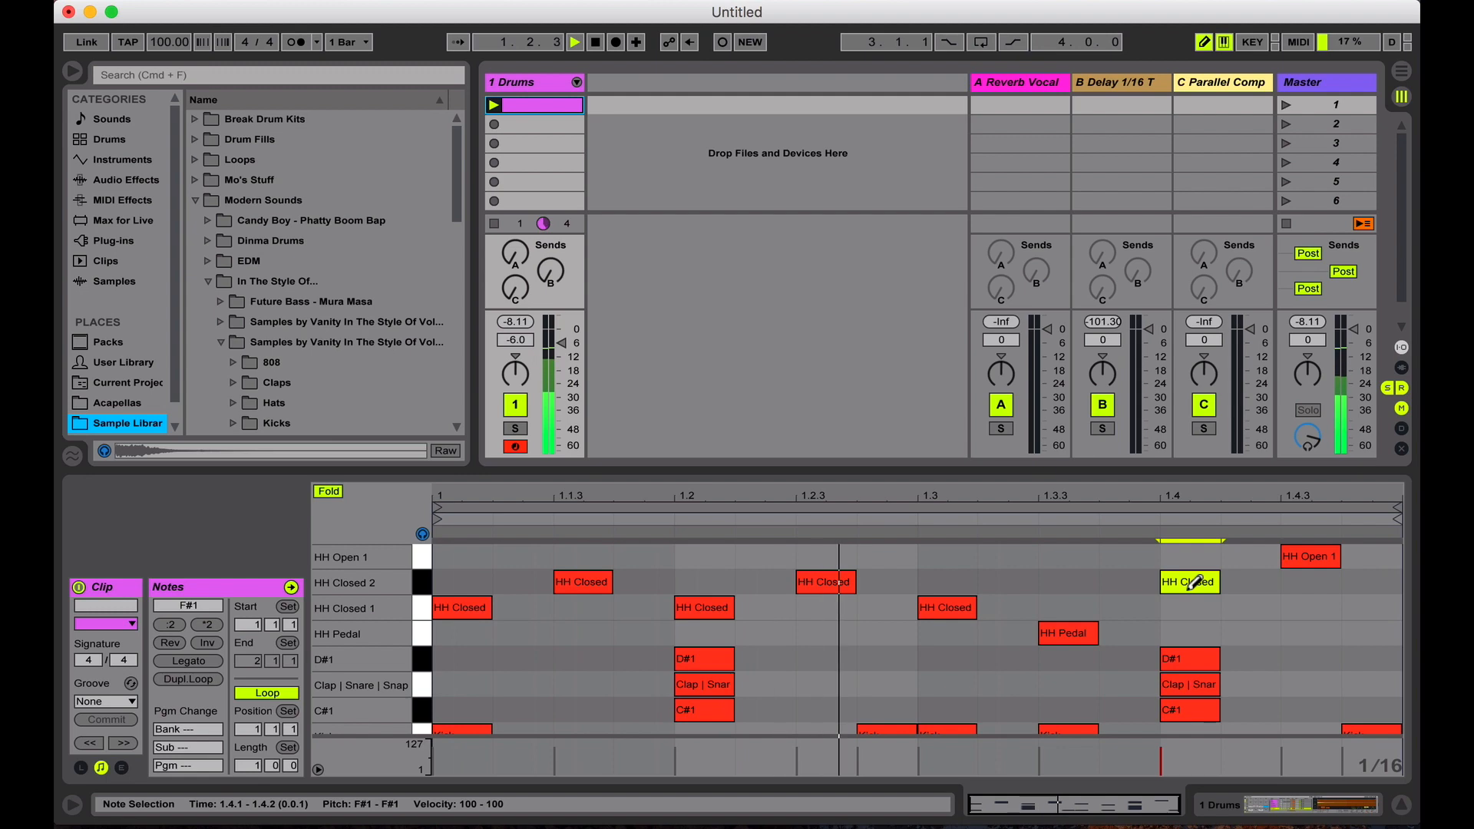
{"action": "key", "text": "space"}
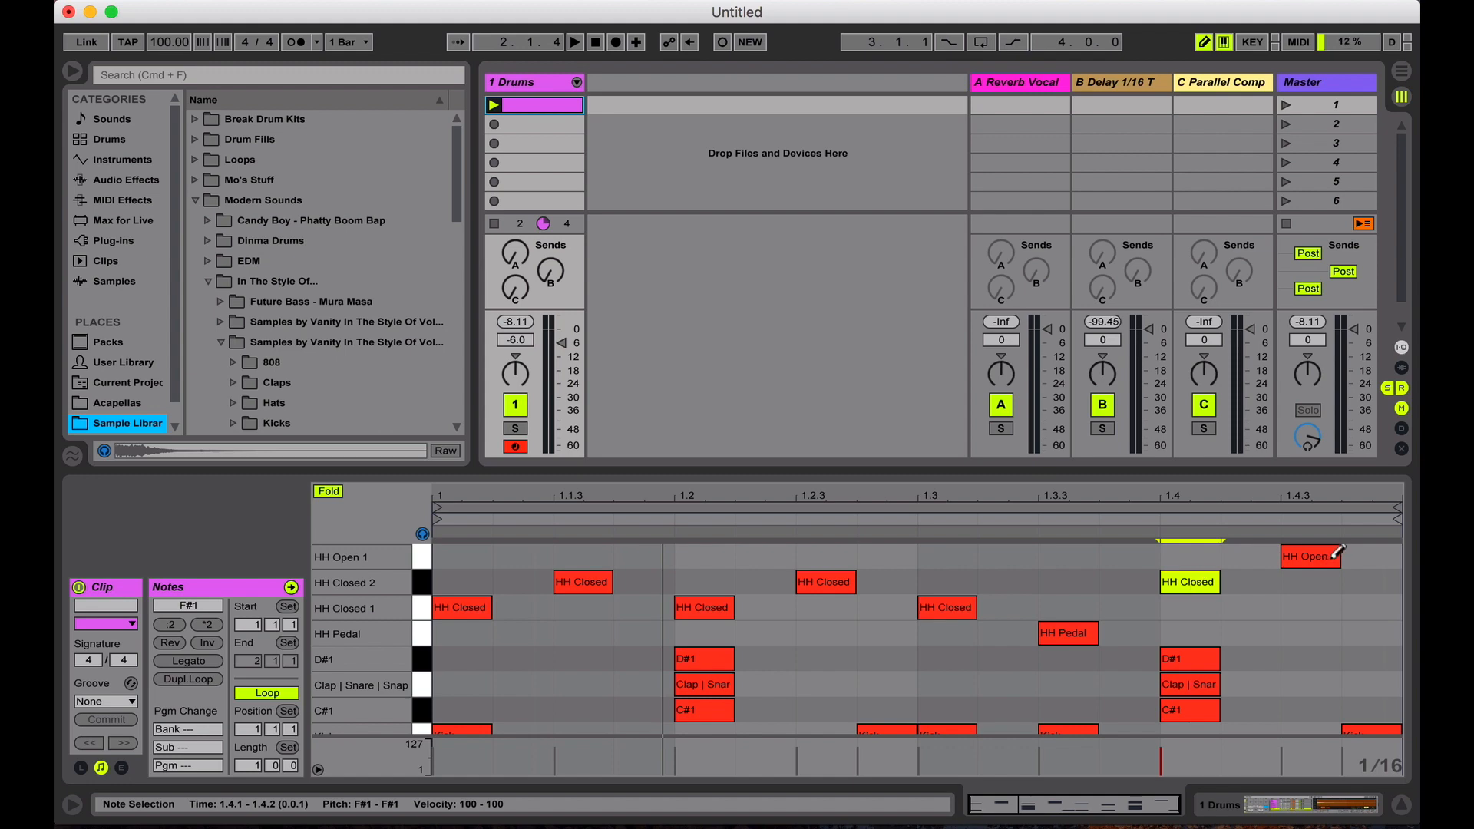
{"action": "key", "text": "b"}
{"action": "key", "text": "space"}
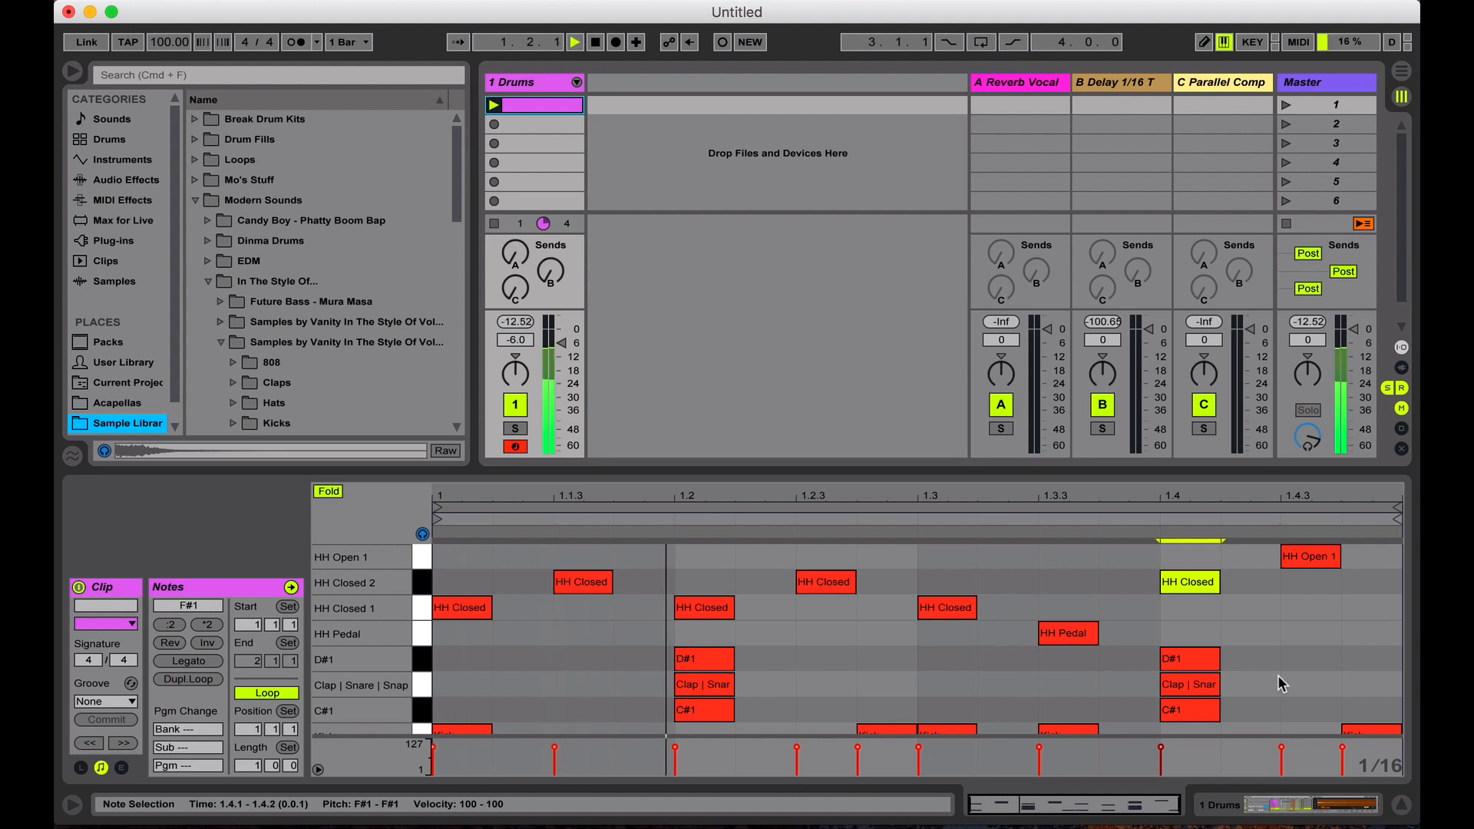
{"action": "key", "text": "space"}
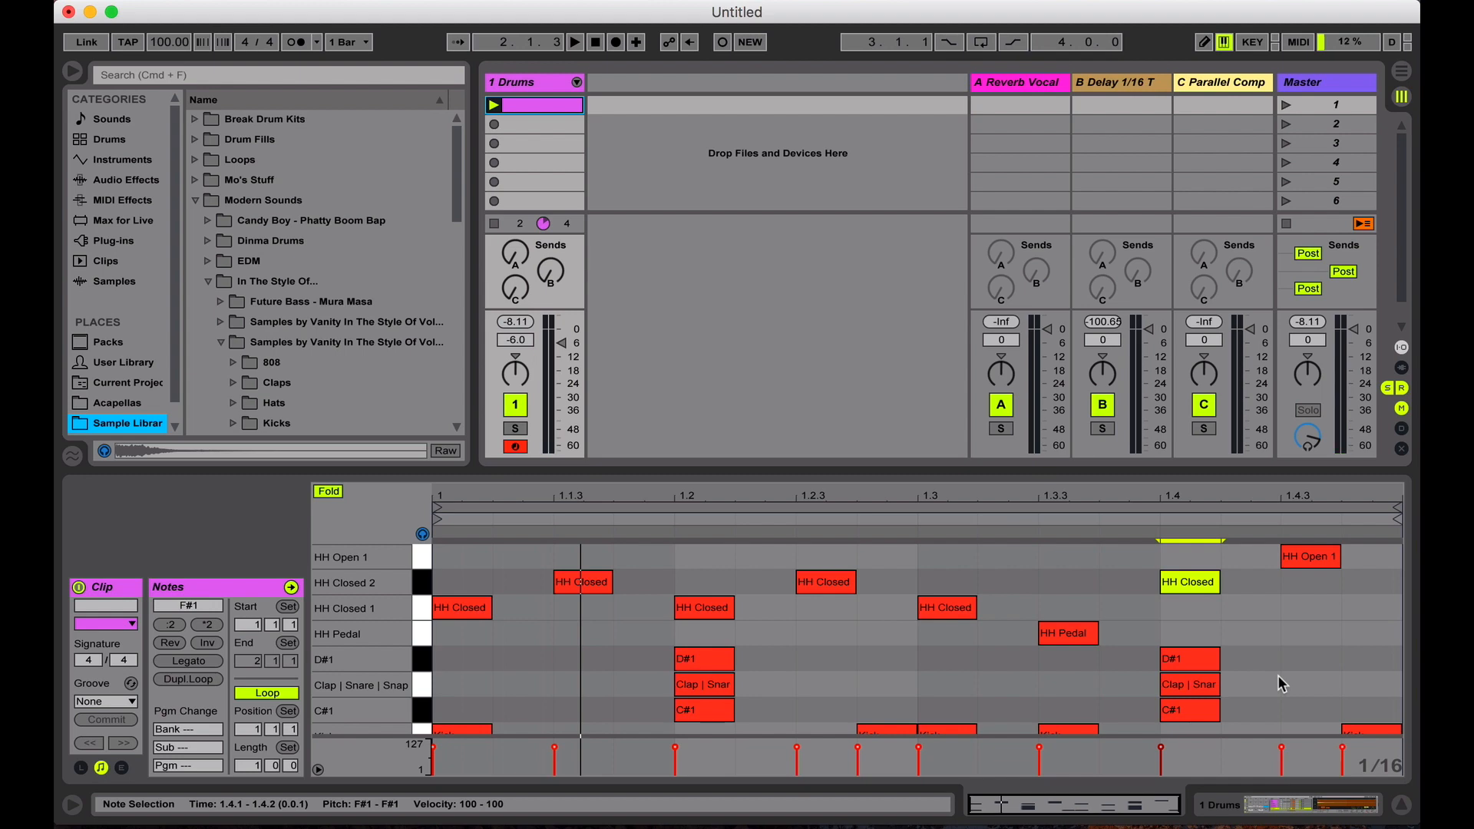
Step: Assign the HH Open 1, HH Closed 2, HH Closed 1 and HH Pedal chains to choke group 1 and play the clip
{"action": "left_click", "coordinate": [1217, 805]}
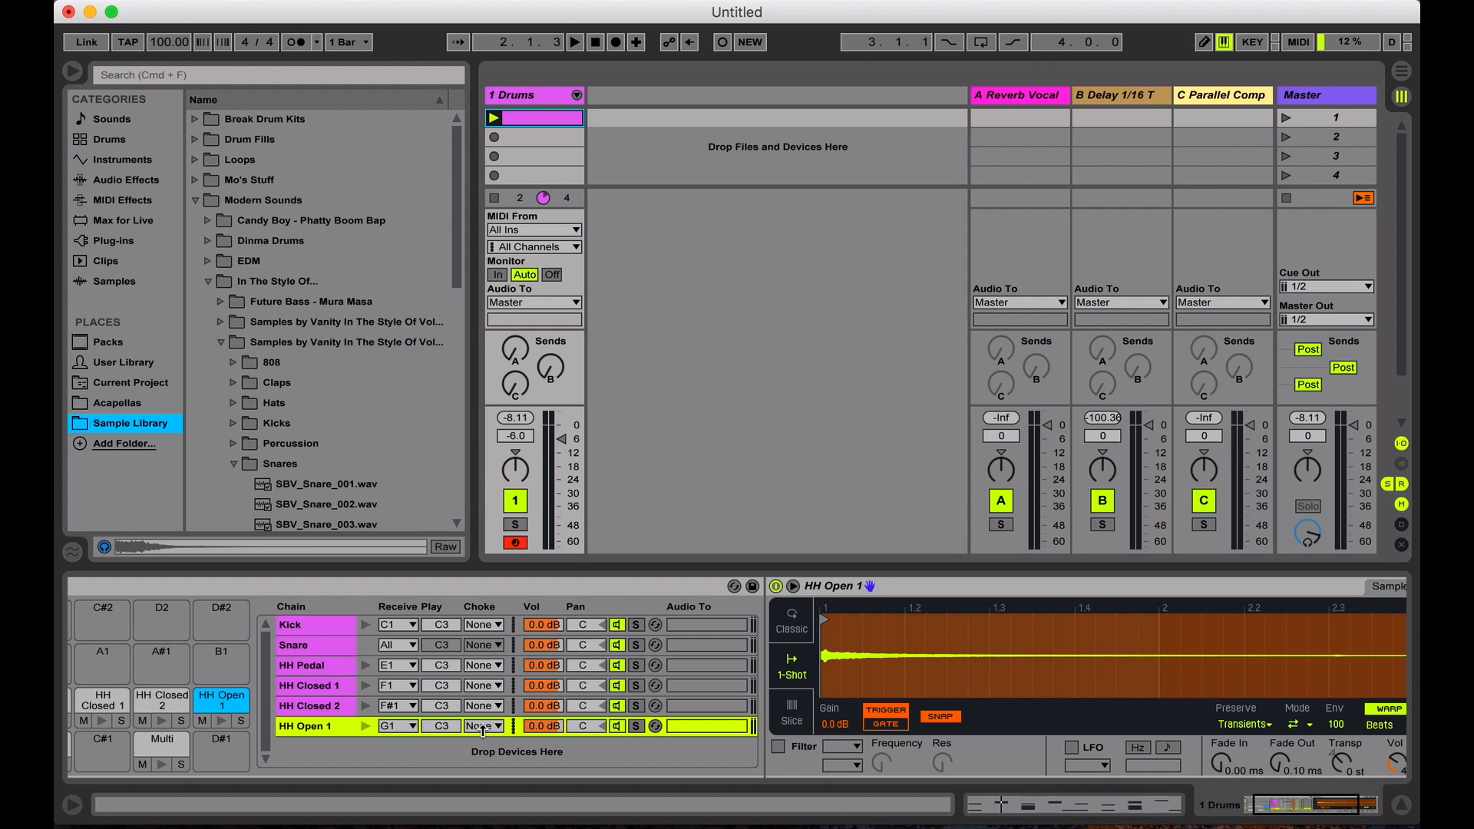
{"action": "left_click", "coordinate": [482, 726]}
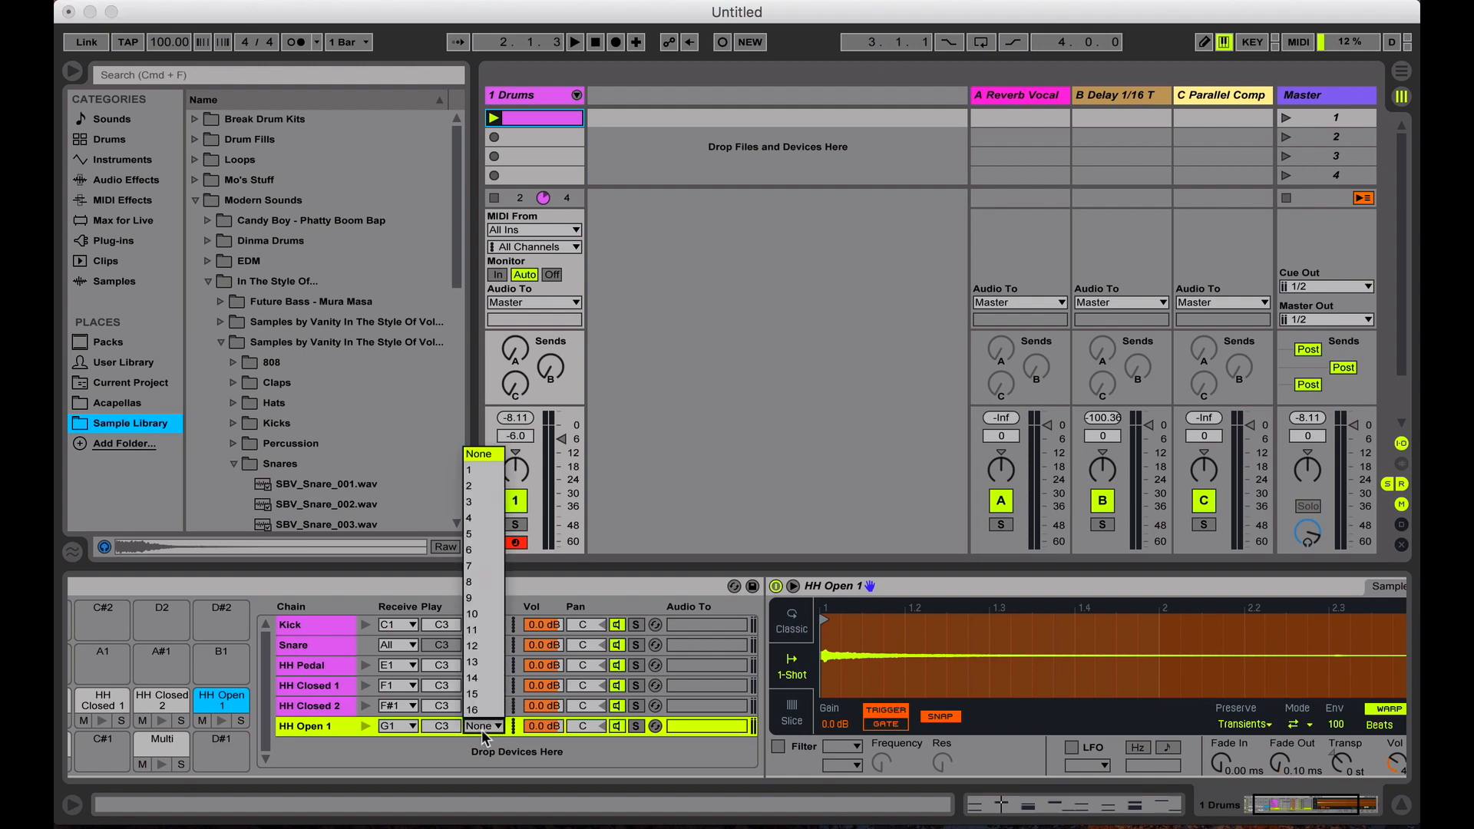
{"action": "left_click", "coordinate": [472, 470]}
{"action": "left_click", "coordinate": [485, 706]}
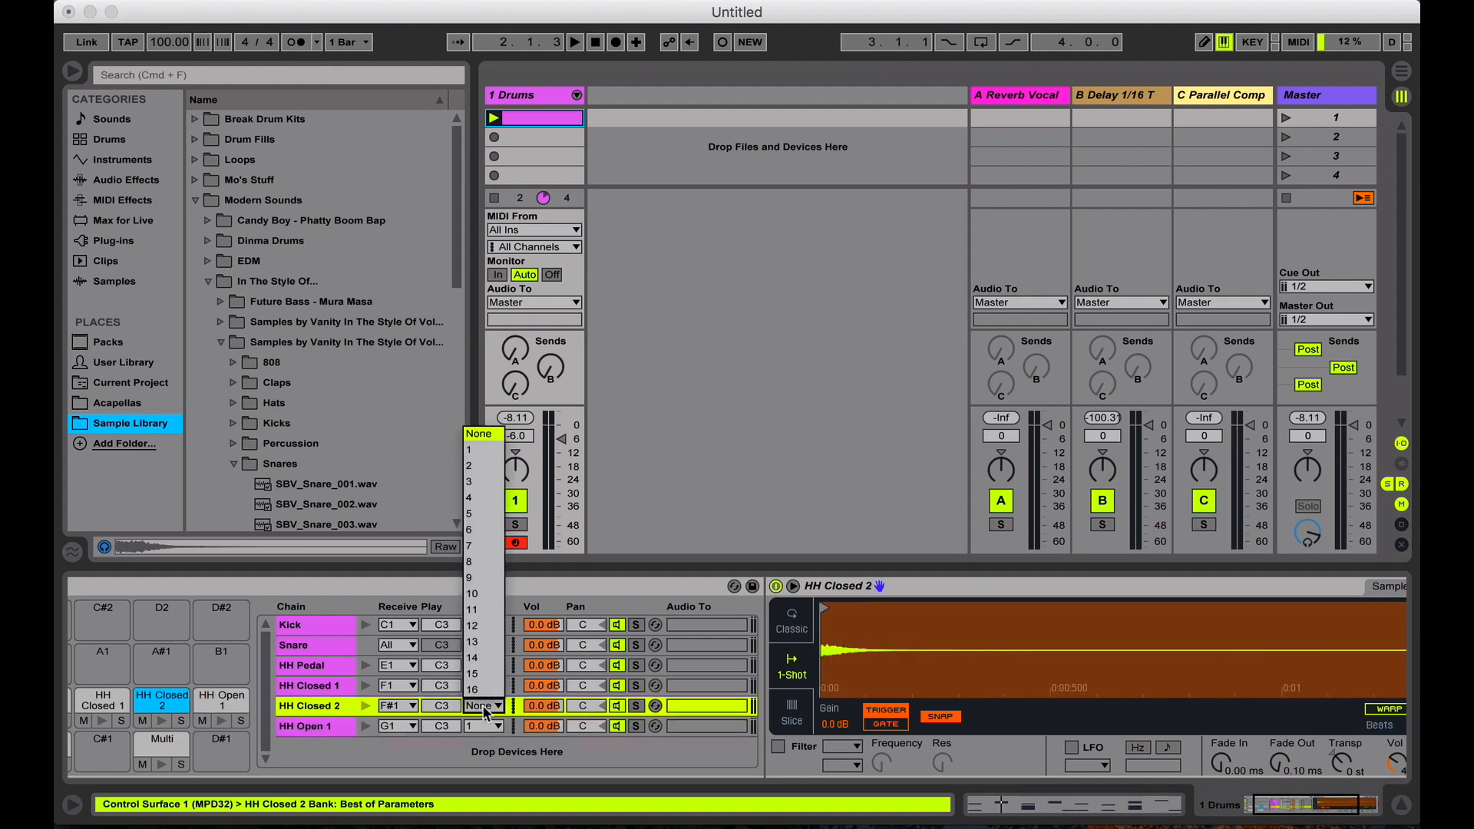
{"action": "left_click", "coordinate": [480, 459]}
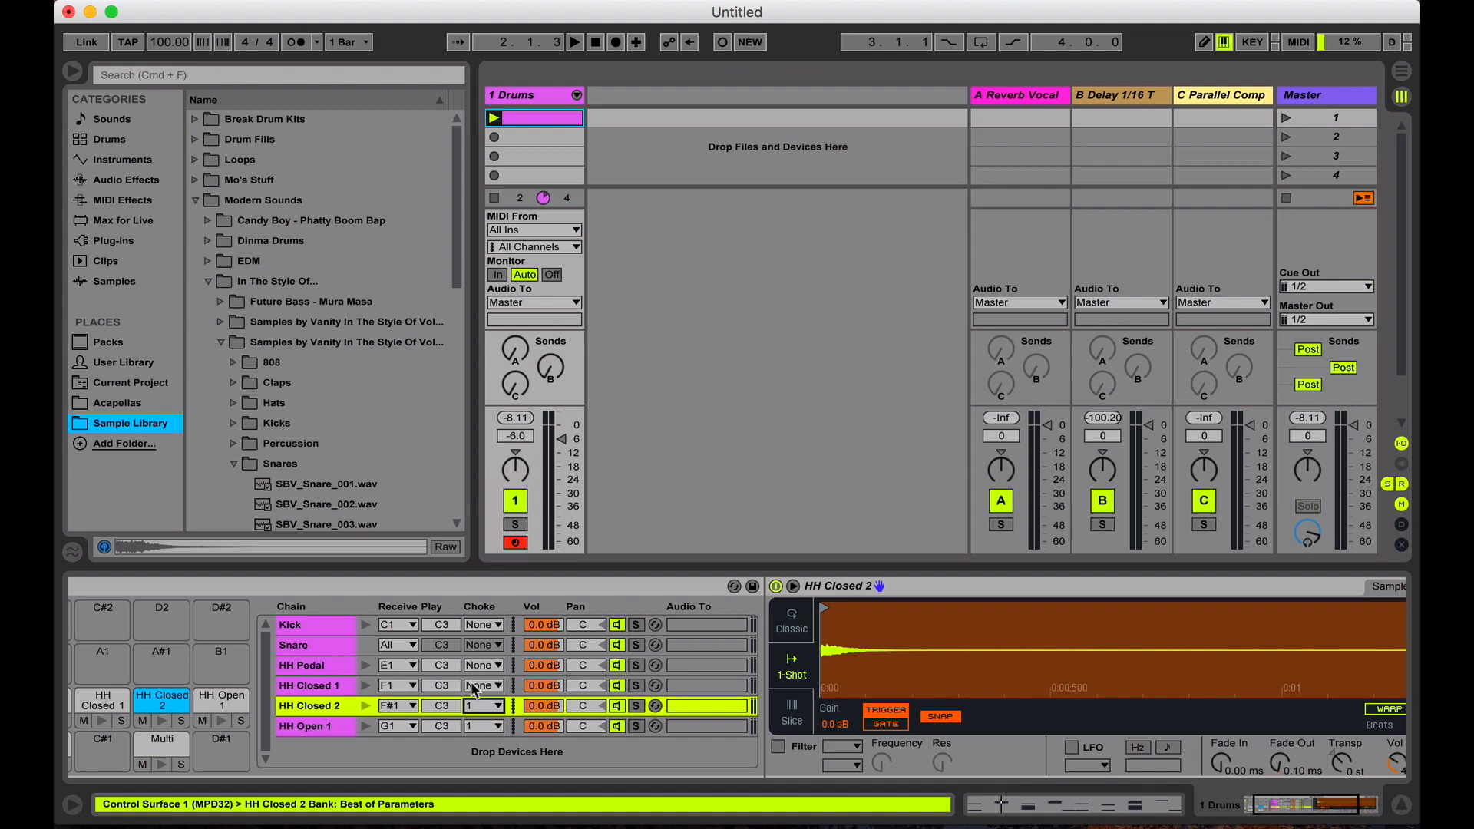
{"action": "left_click", "coordinate": [482, 686]}
{"action": "left_click", "coordinate": [480, 431]}
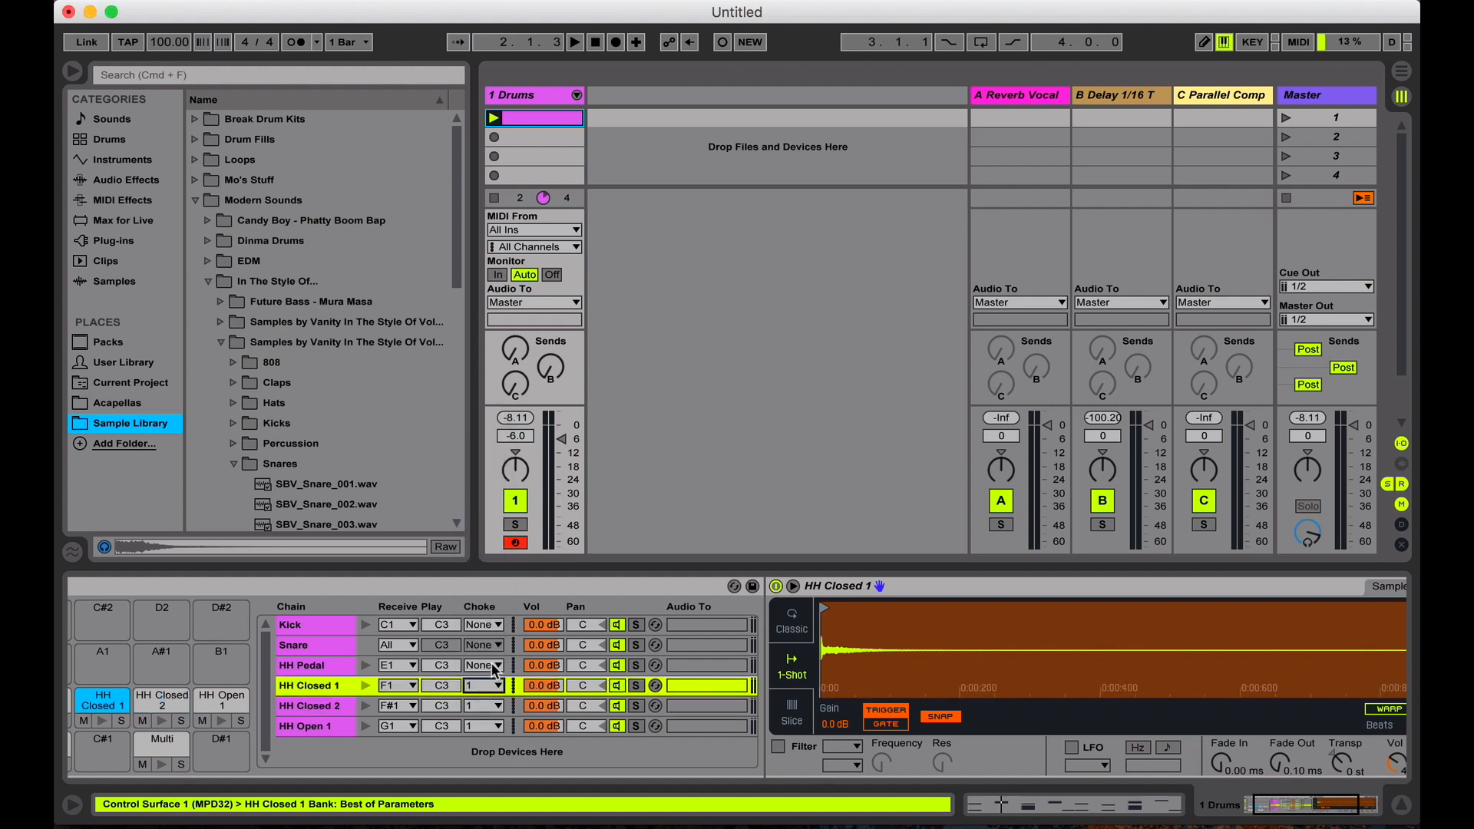
{"action": "left_click", "coordinate": [495, 667]}
{"action": "left_click", "coordinate": [474, 409]}
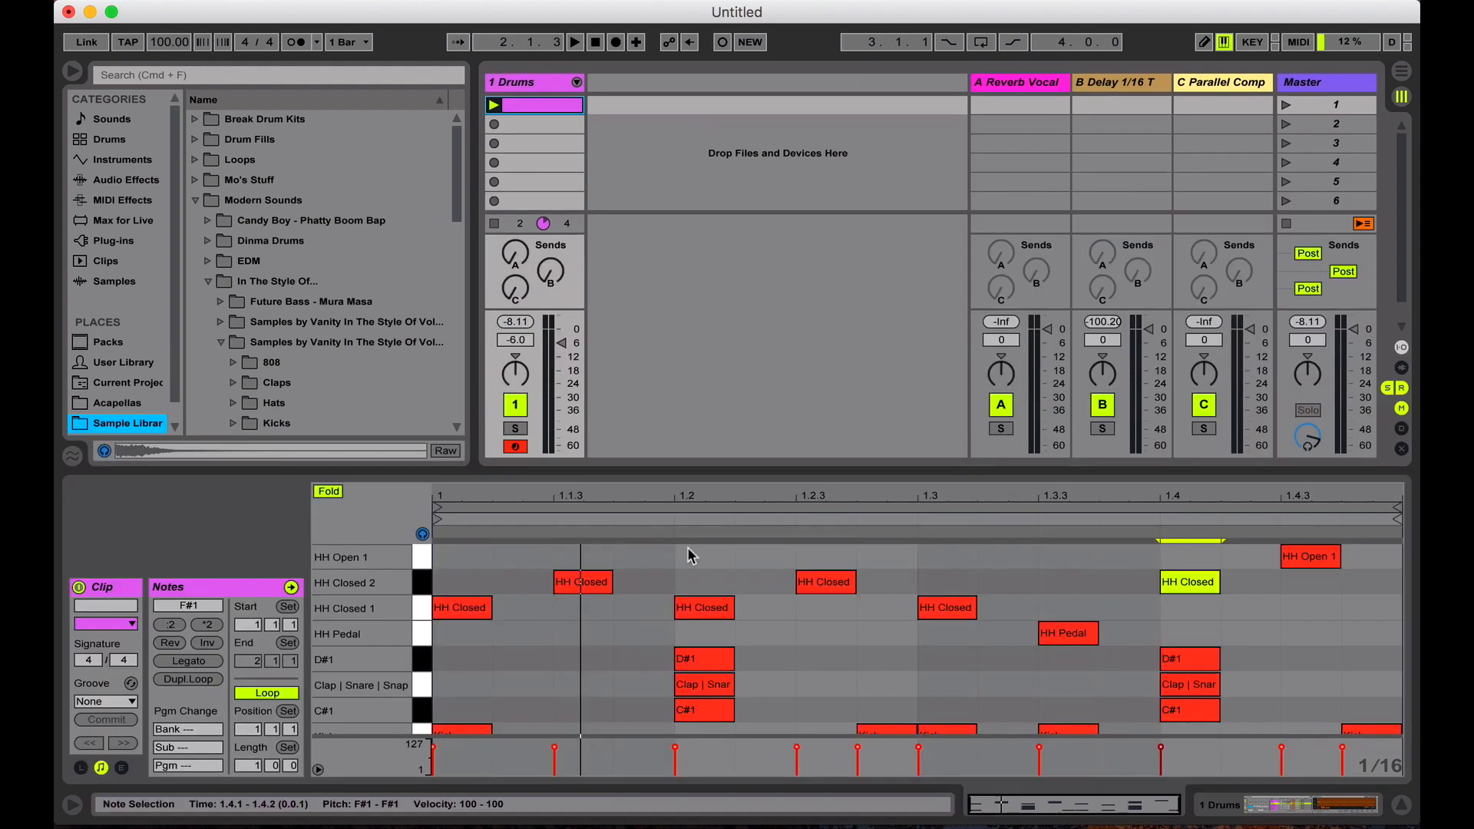
{"action": "key", "text": "space"}
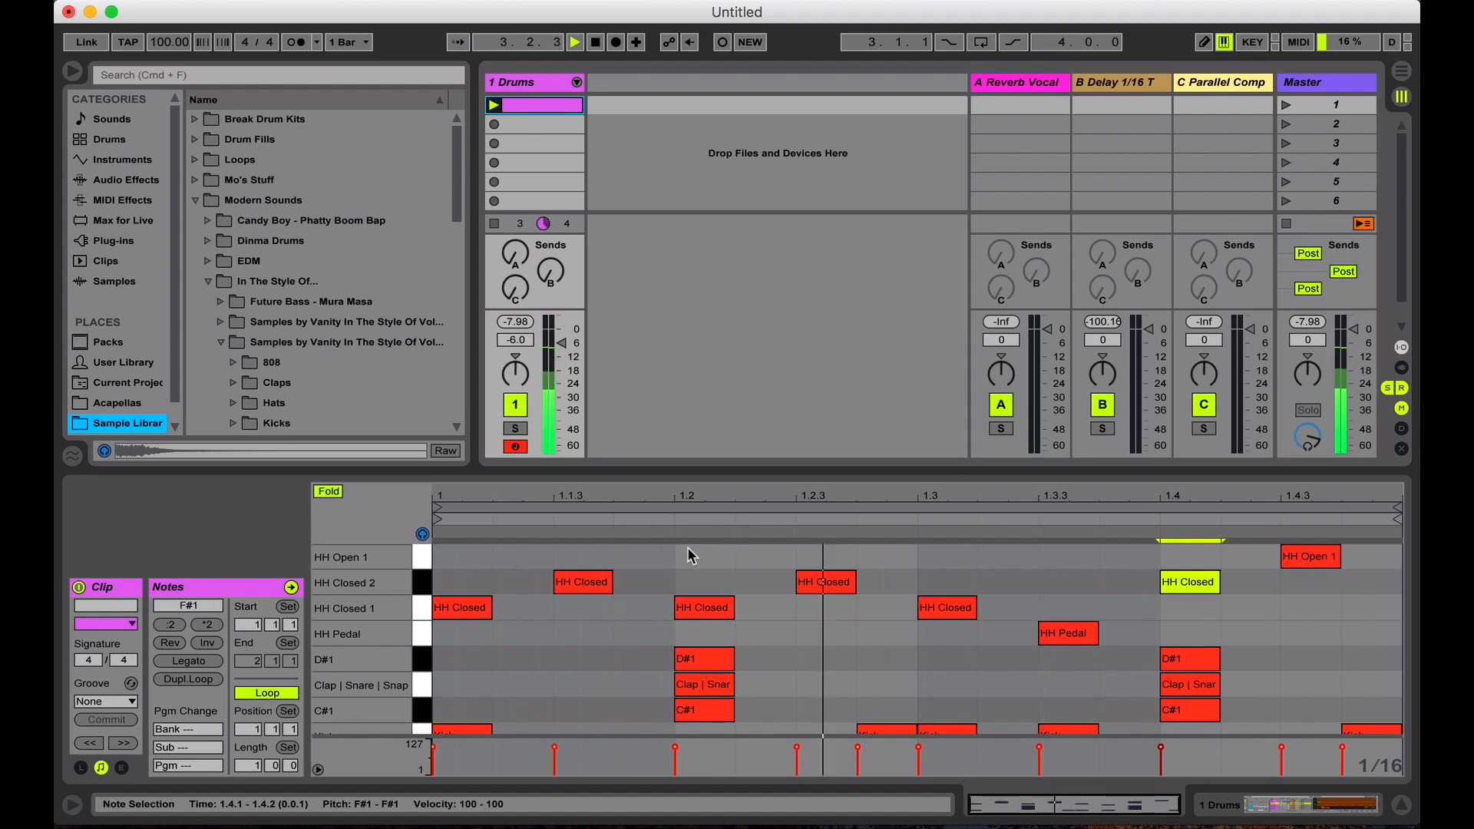
{"action": "key", "text": "space"}
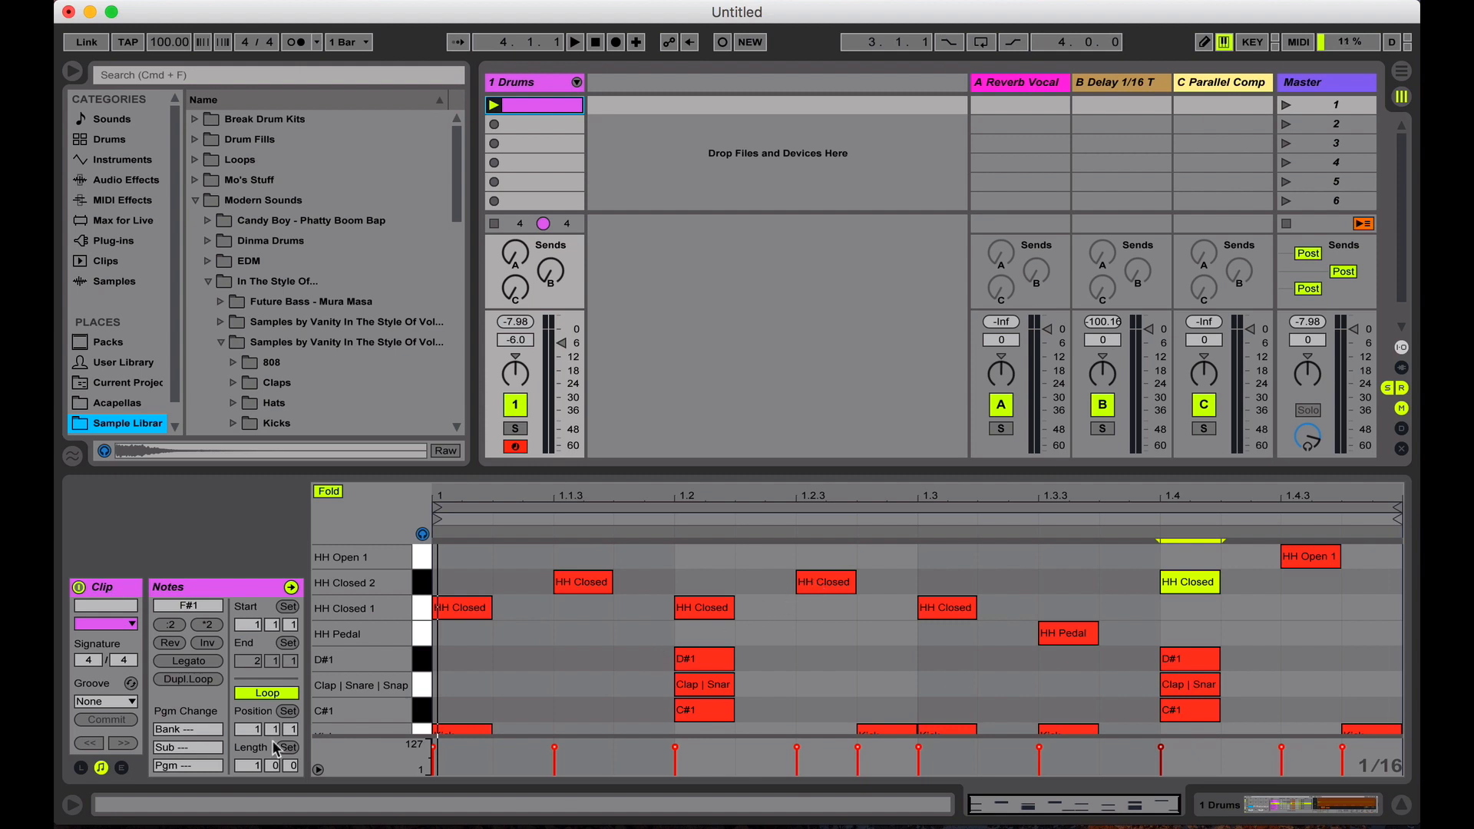
Step: Apply the NY Cut 1 groove to the clip and play it
{"action": "left_click", "coordinate": [119, 701]}
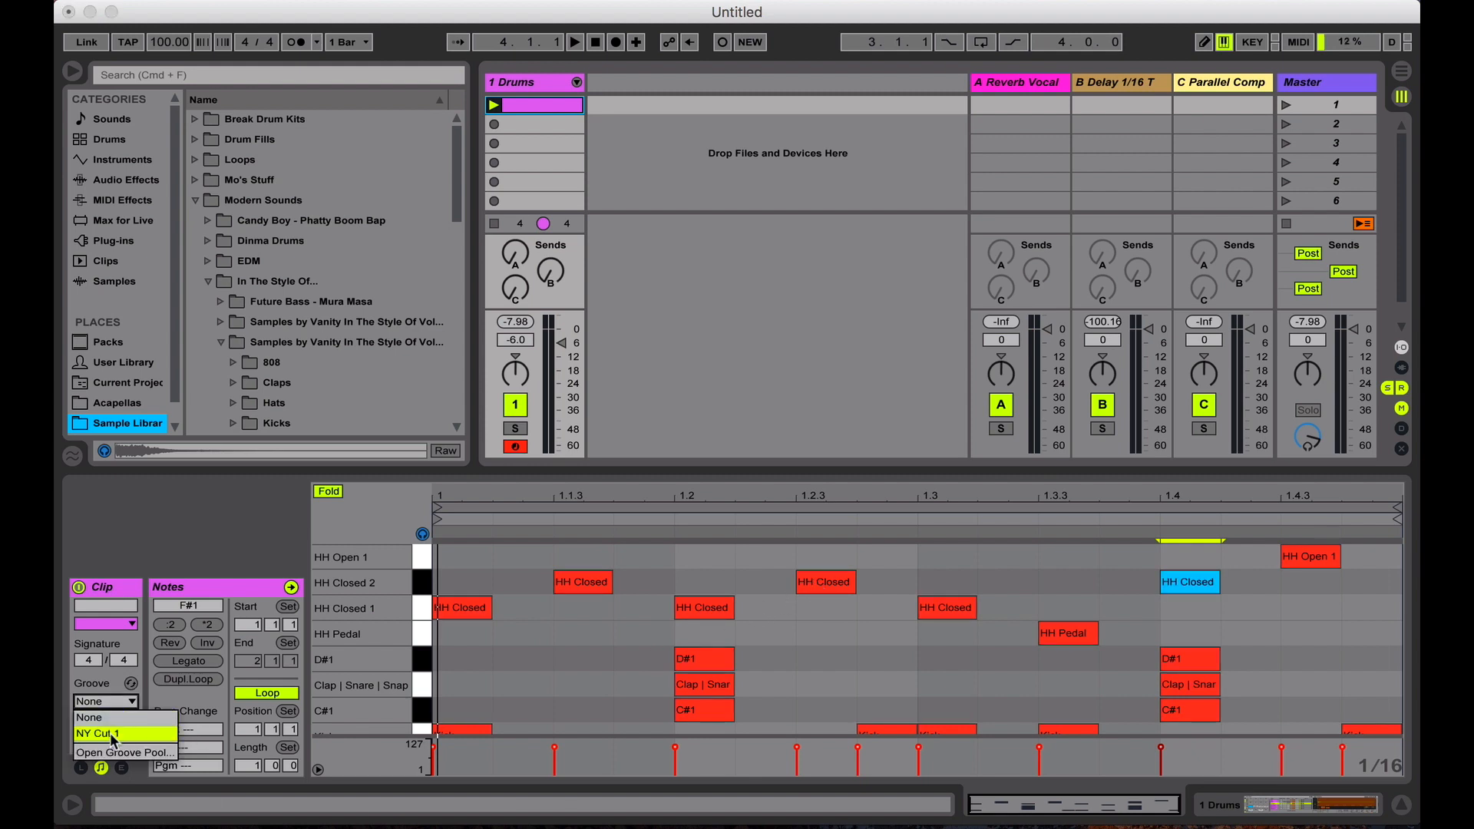
{"action": "left_click", "coordinate": [113, 735]}
{"action": "key", "text": "space"}
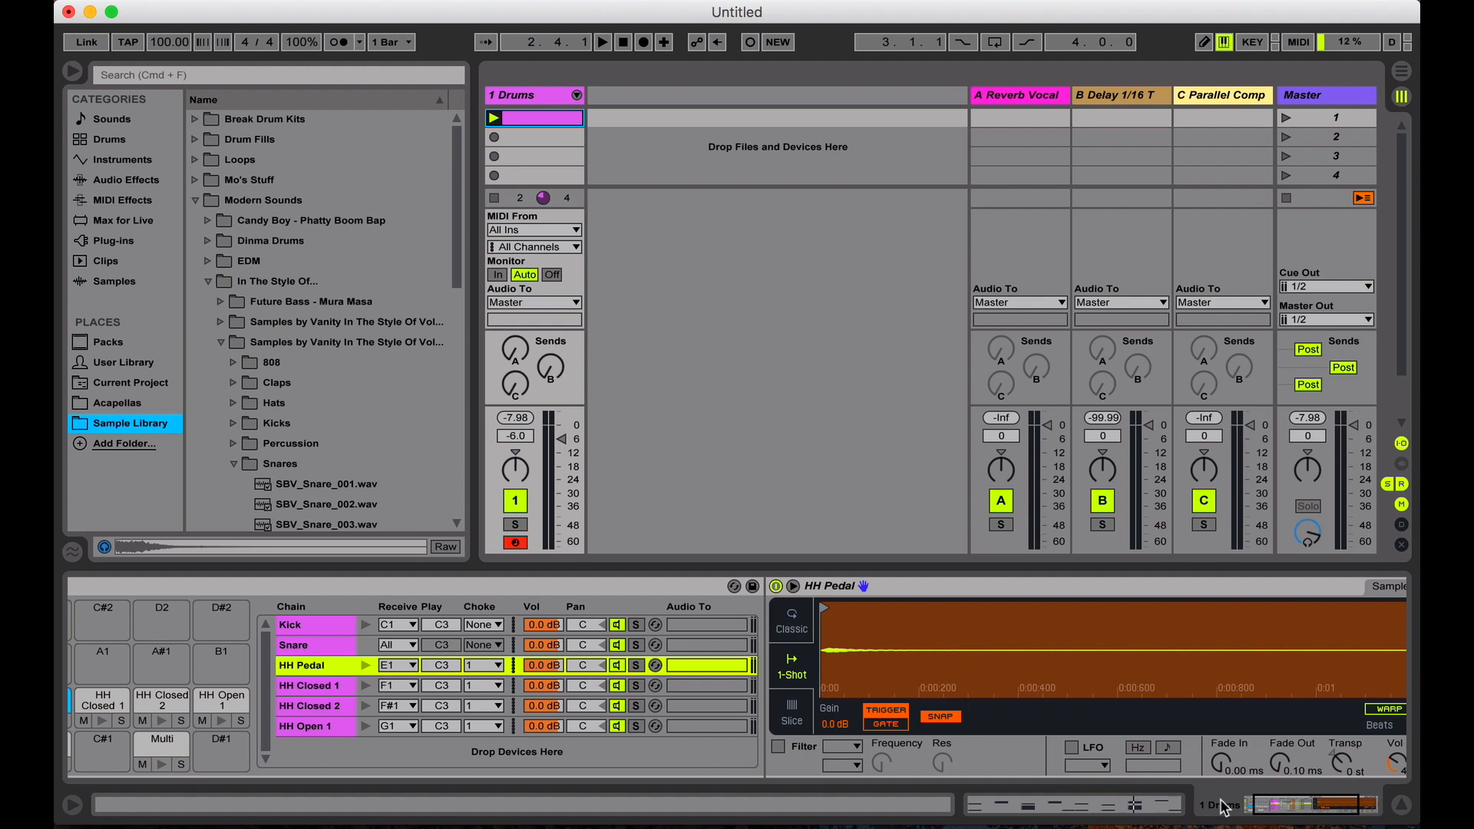
Step: Add a separate Reverb audio effect to the snare and hi-hat chains and play the clip
{"action": "scroll", "coordinate": [486, 696], "scroll_direction": "left", "scroll_amount": 3}
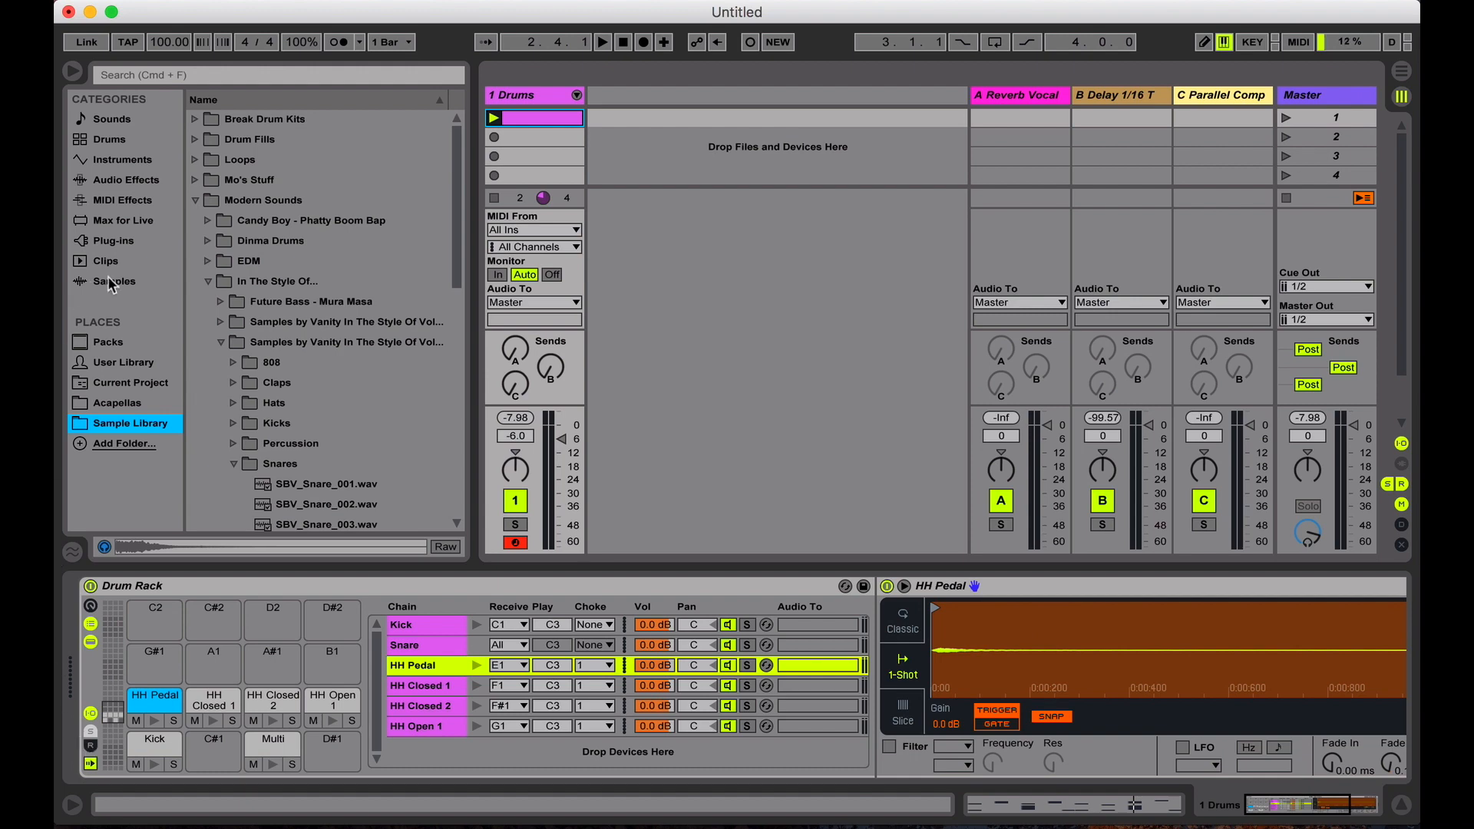
{"action": "left_click", "coordinate": [147, 178]}
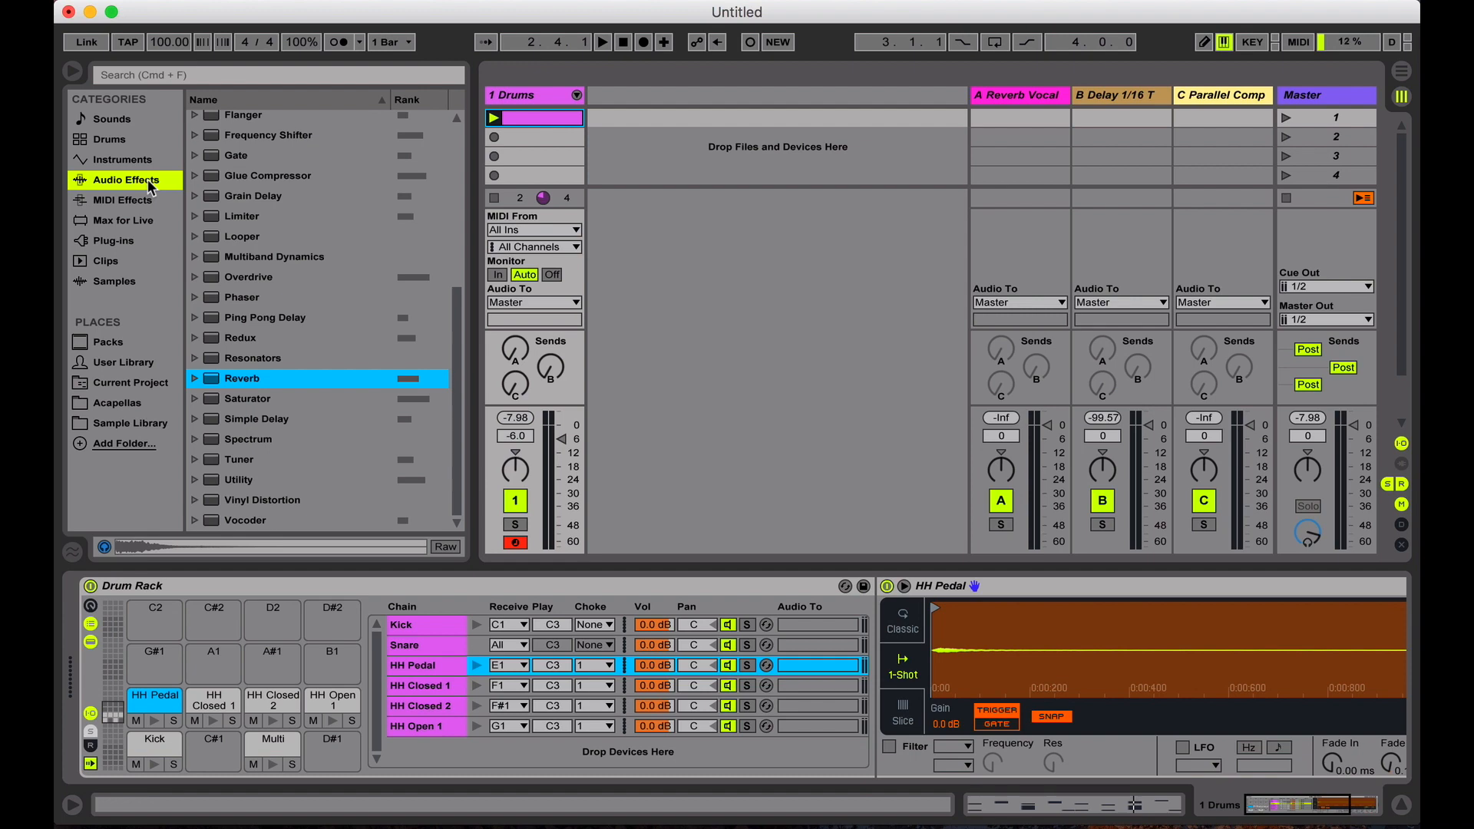
{"action": "left_click_drag", "start_coordinate": [208, 380], "coordinate": [428, 648]}
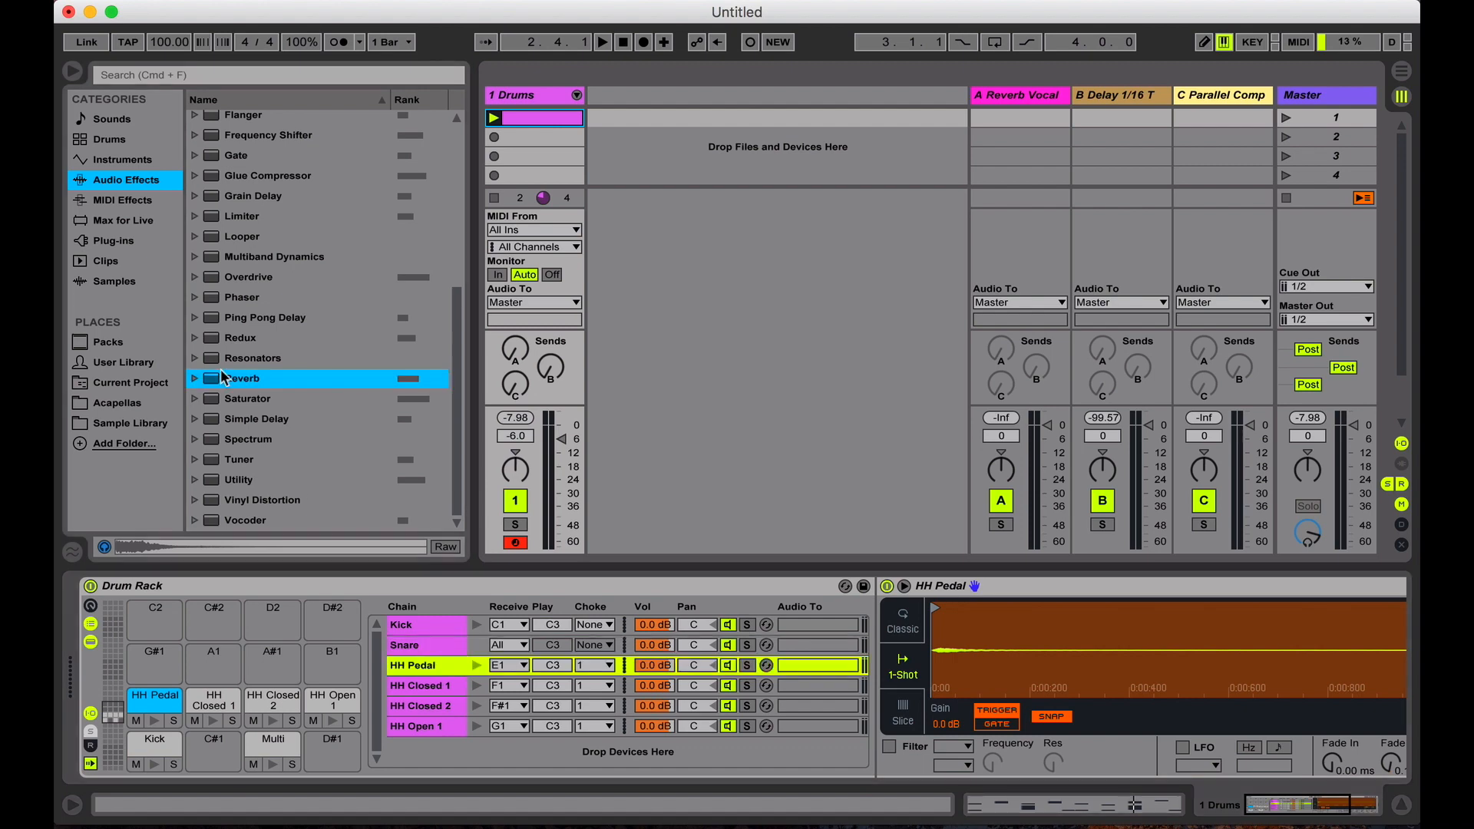
{"action": "left_click_drag", "start_coordinate": [211, 381], "coordinate": [428, 666]}
{"action": "key", "text": "Down"}
{"action": "scroll", "coordinate": [263, 726], "scroll_direction": "left", "scroll_amount": 10}
{"action": "scroll", "coordinate": [262, 726], "scroll_direction": "down", "scroll_amount": 3}
{"action": "left_click_drag", "start_coordinate": [224, 377], "coordinate": [434, 693]}
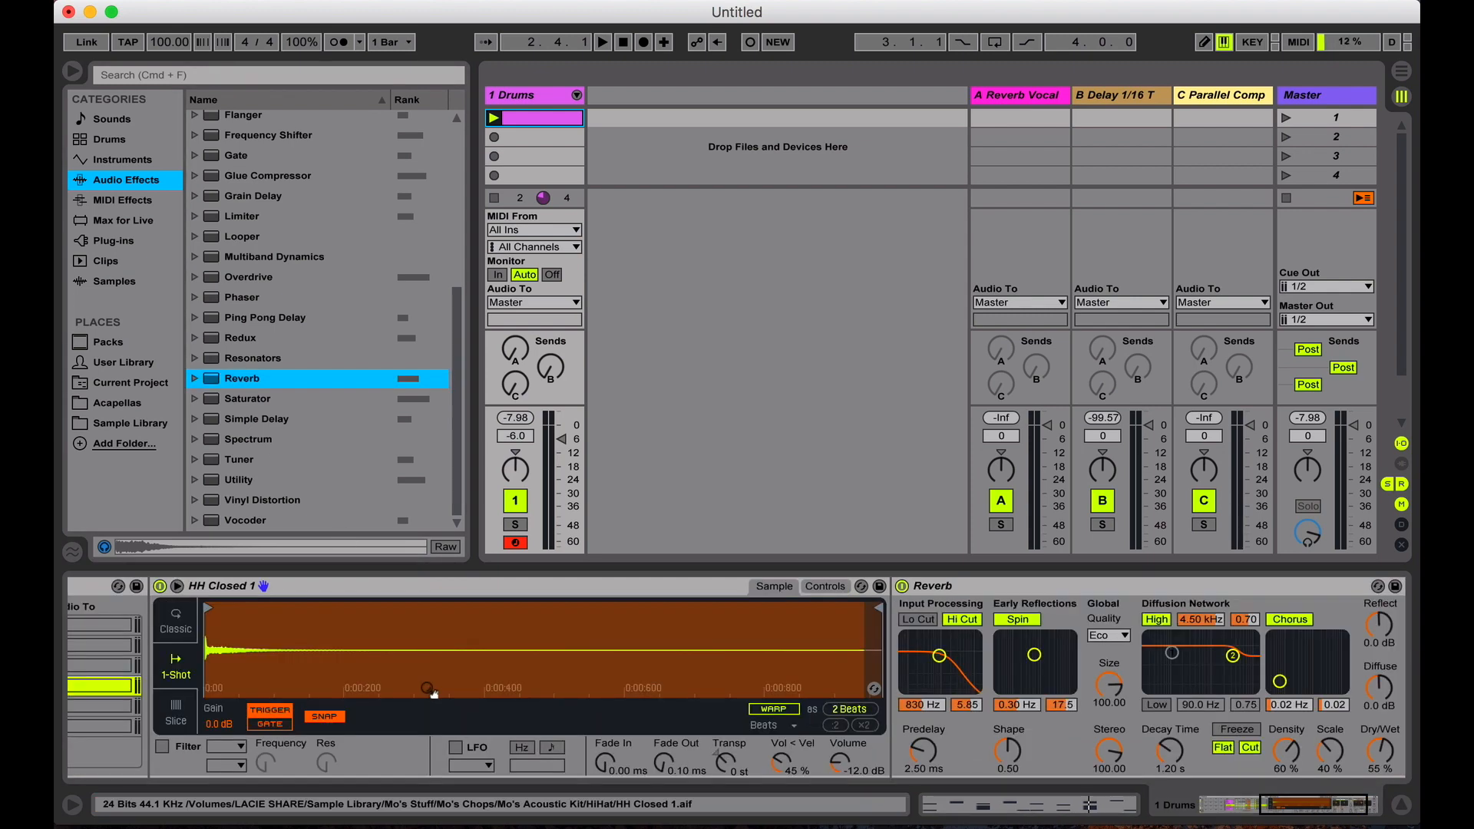
{"action": "key", "text": "space"}
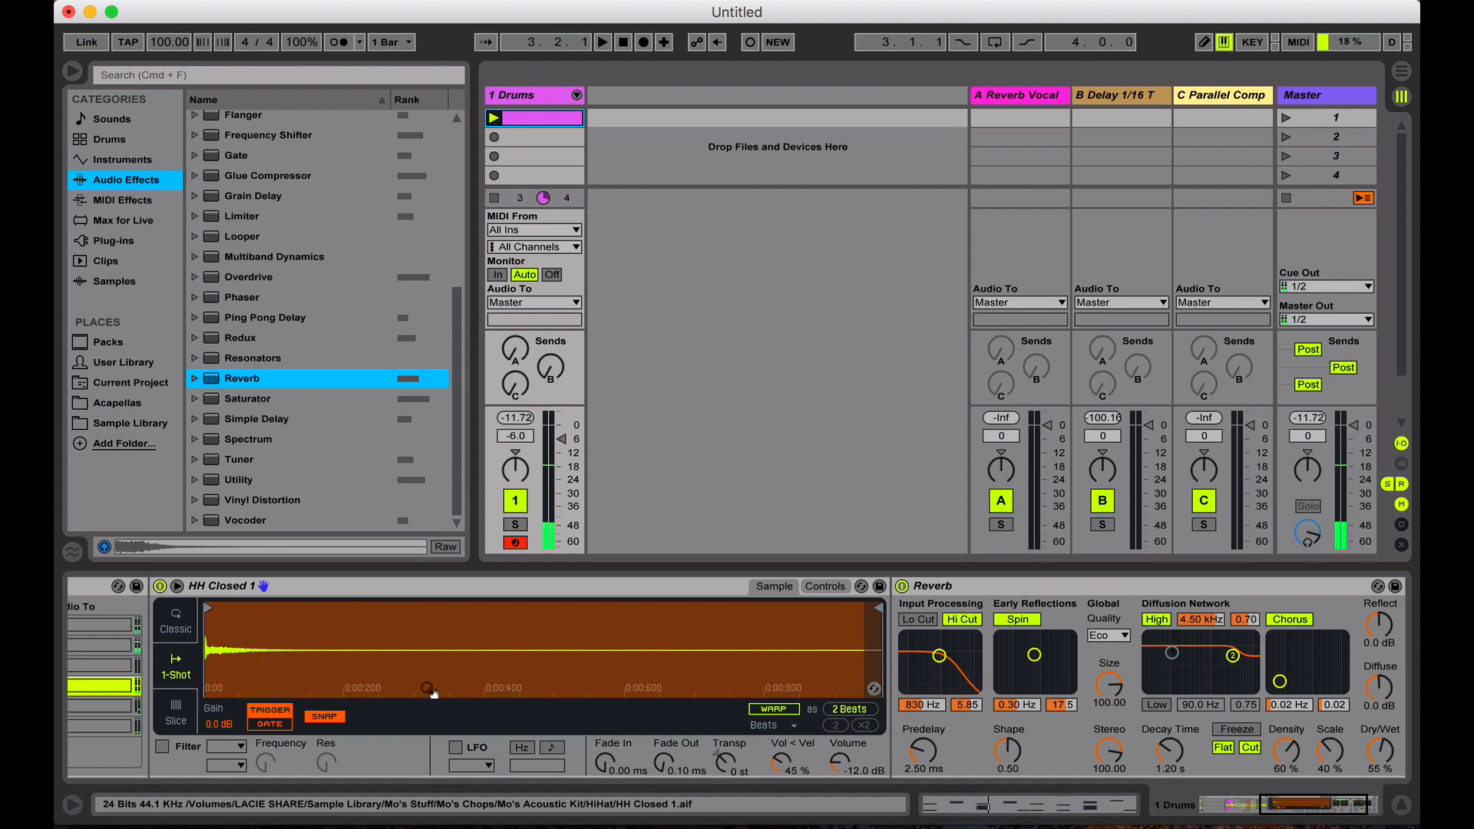
Step: Review the devices on the Snare, HH Pedal, HH Closed 1 and HH Closed 2 chains one after another
{"action": "scroll", "coordinate": [427, 691], "scroll_direction": "left", "scroll_amount": 10}
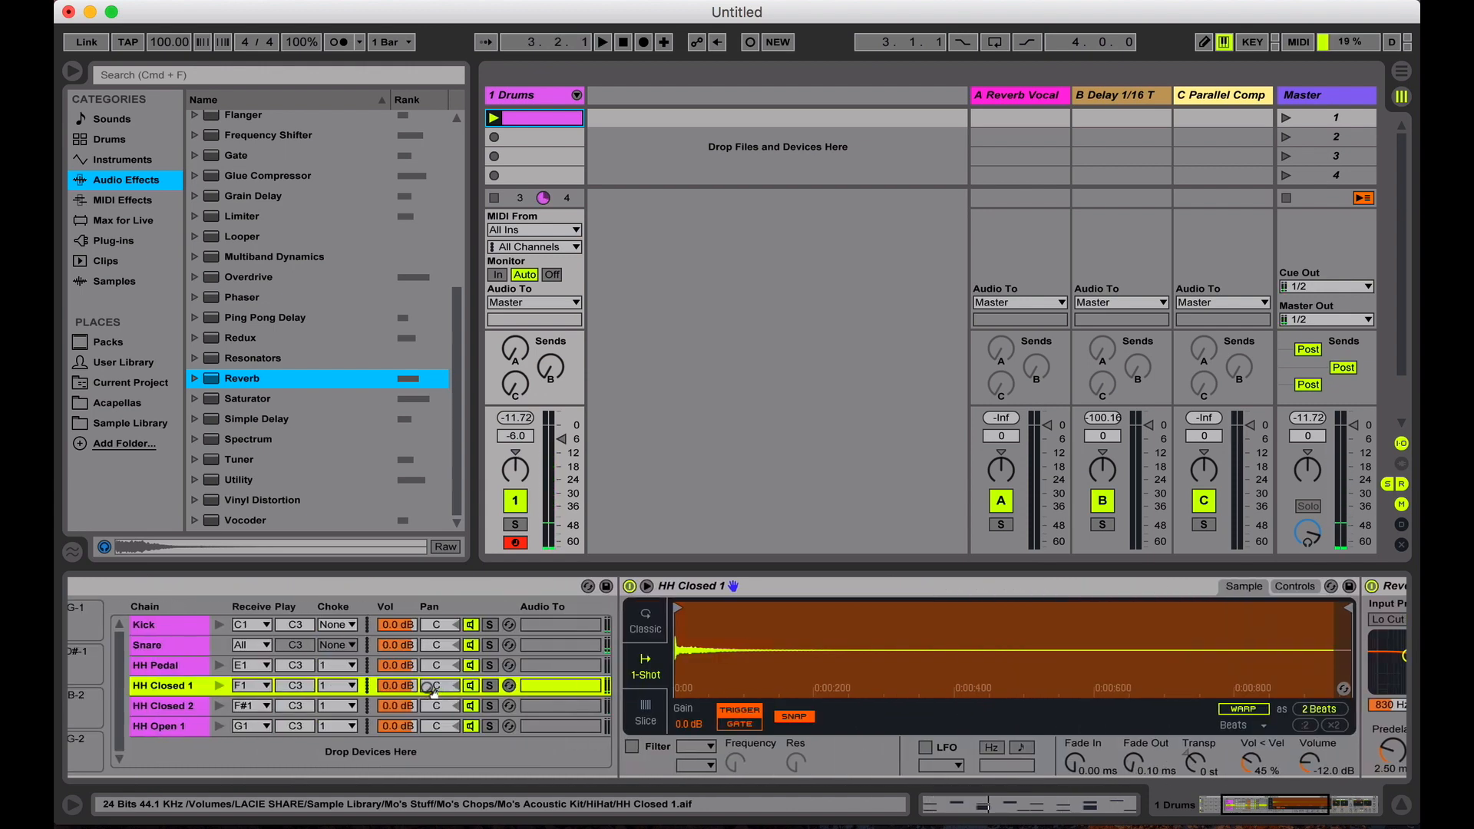
{"action": "left_click", "coordinate": [181, 648]}
{"action": "left_click", "coordinate": [174, 669]}
{"action": "left_click", "coordinate": [168, 687]}
{"action": "left_click", "coordinate": [164, 706]}
Step: Delete the individual Reverbs from the hi-hat and snare chains, starting with HH Open 1
{"action": "left_click", "coordinate": [160, 726]}
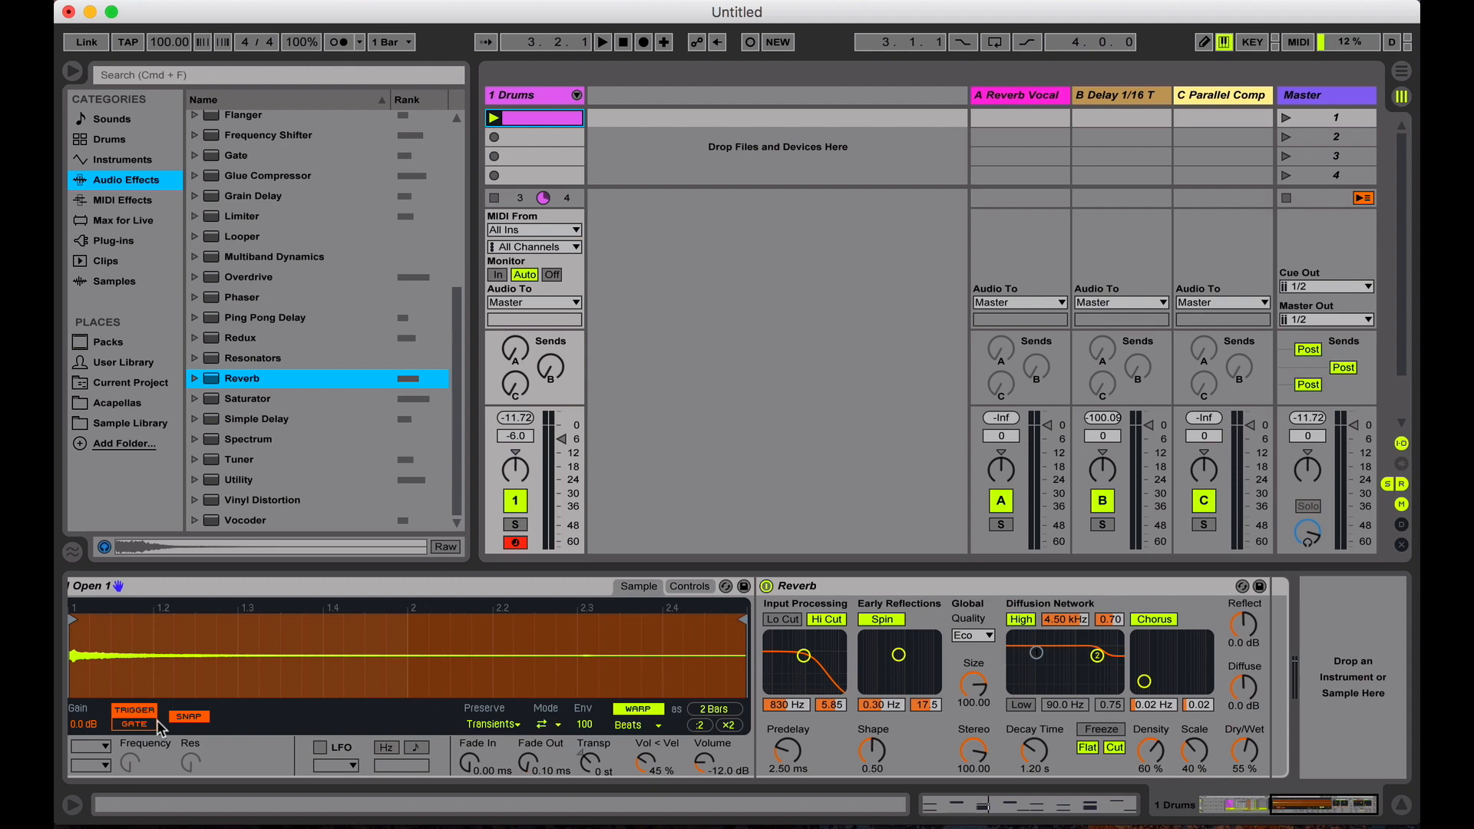
{"action": "left_click", "coordinate": [840, 585]}
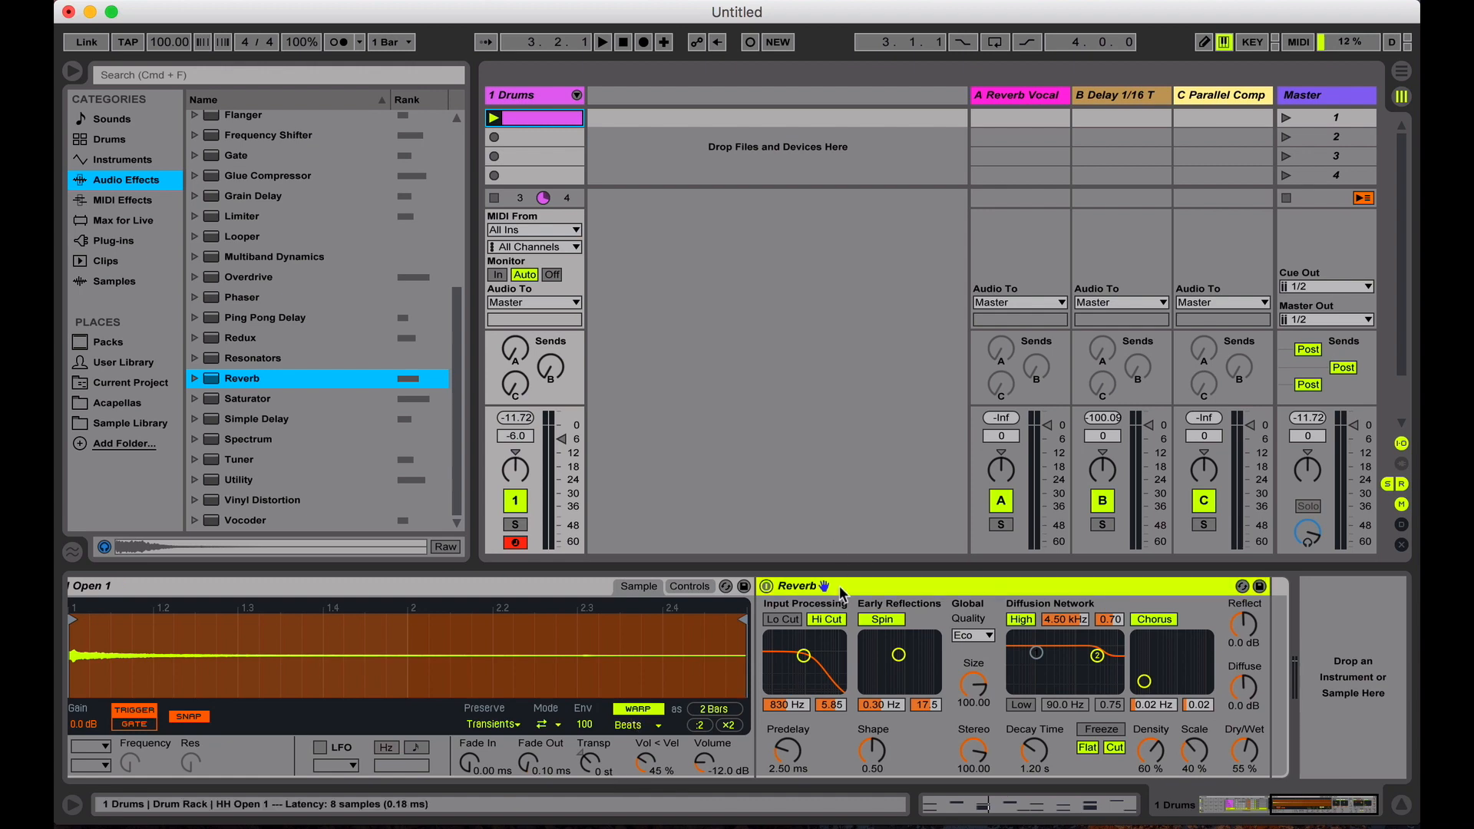
{"action": "key", "text": "Delete"}
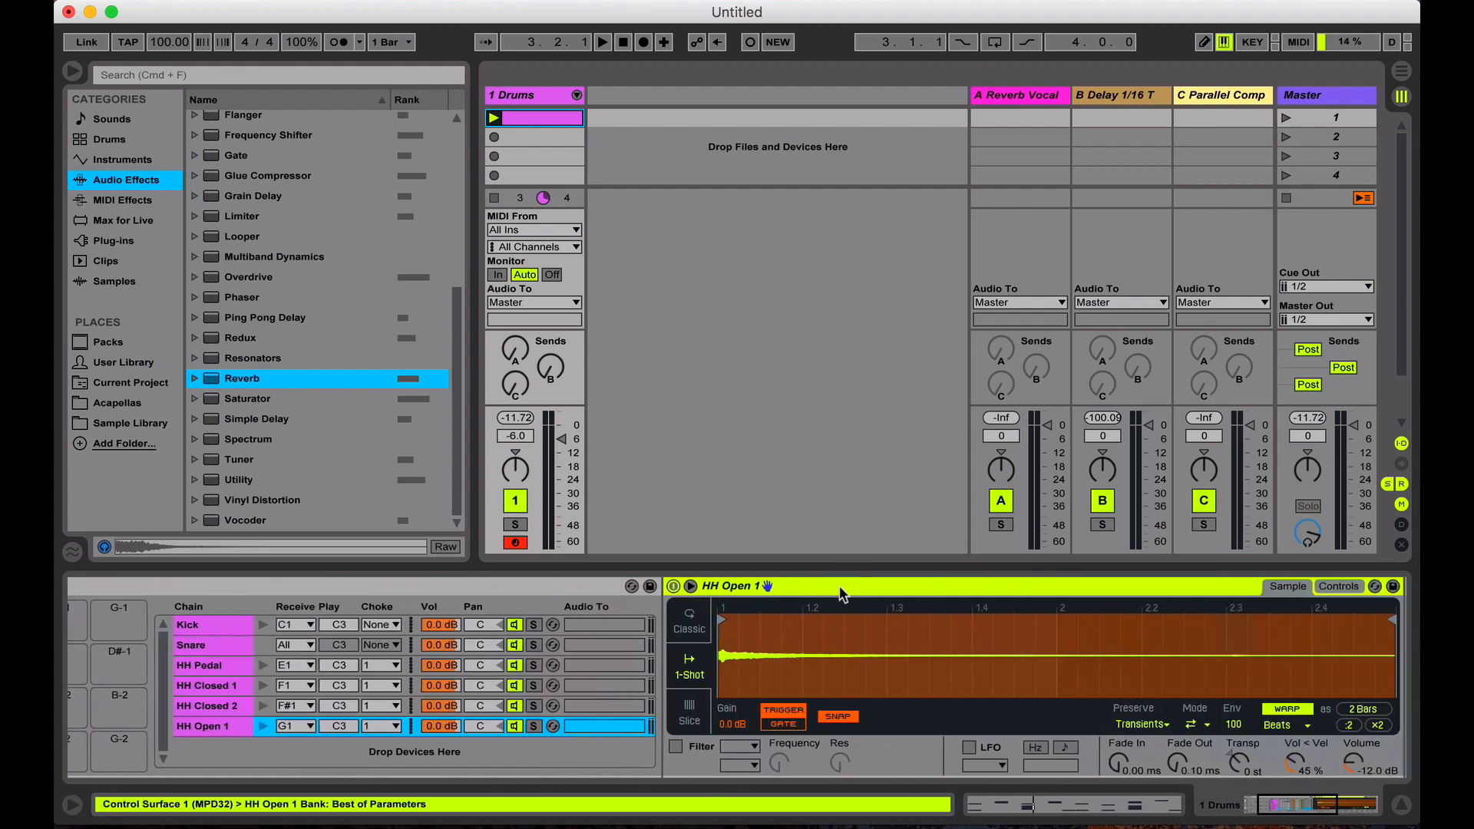
{"action": "left_click", "coordinate": [230, 707]}
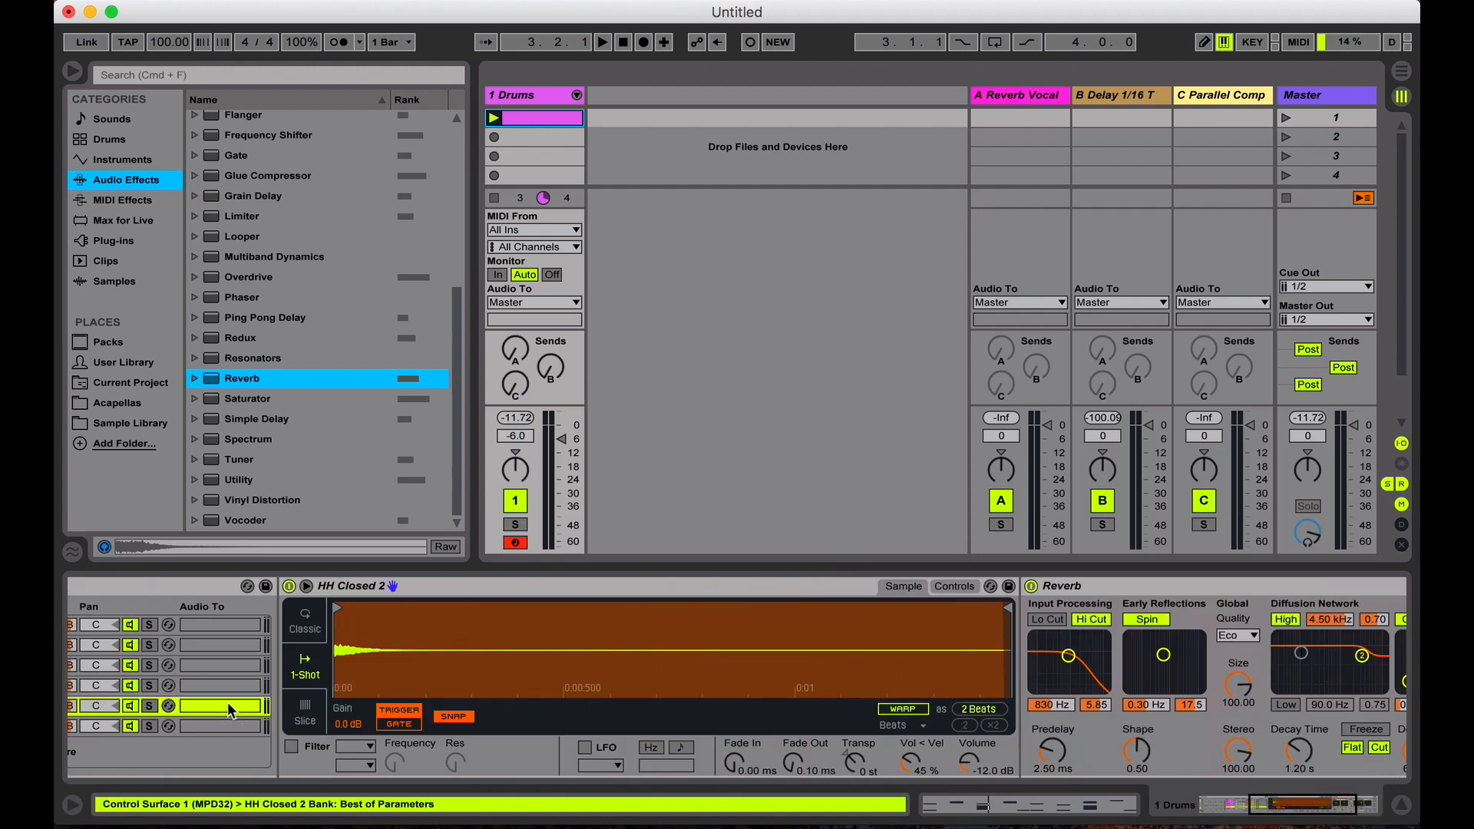
{"action": "scroll", "coordinate": [228, 704], "scroll_direction": "left", "scroll_amount": 10}
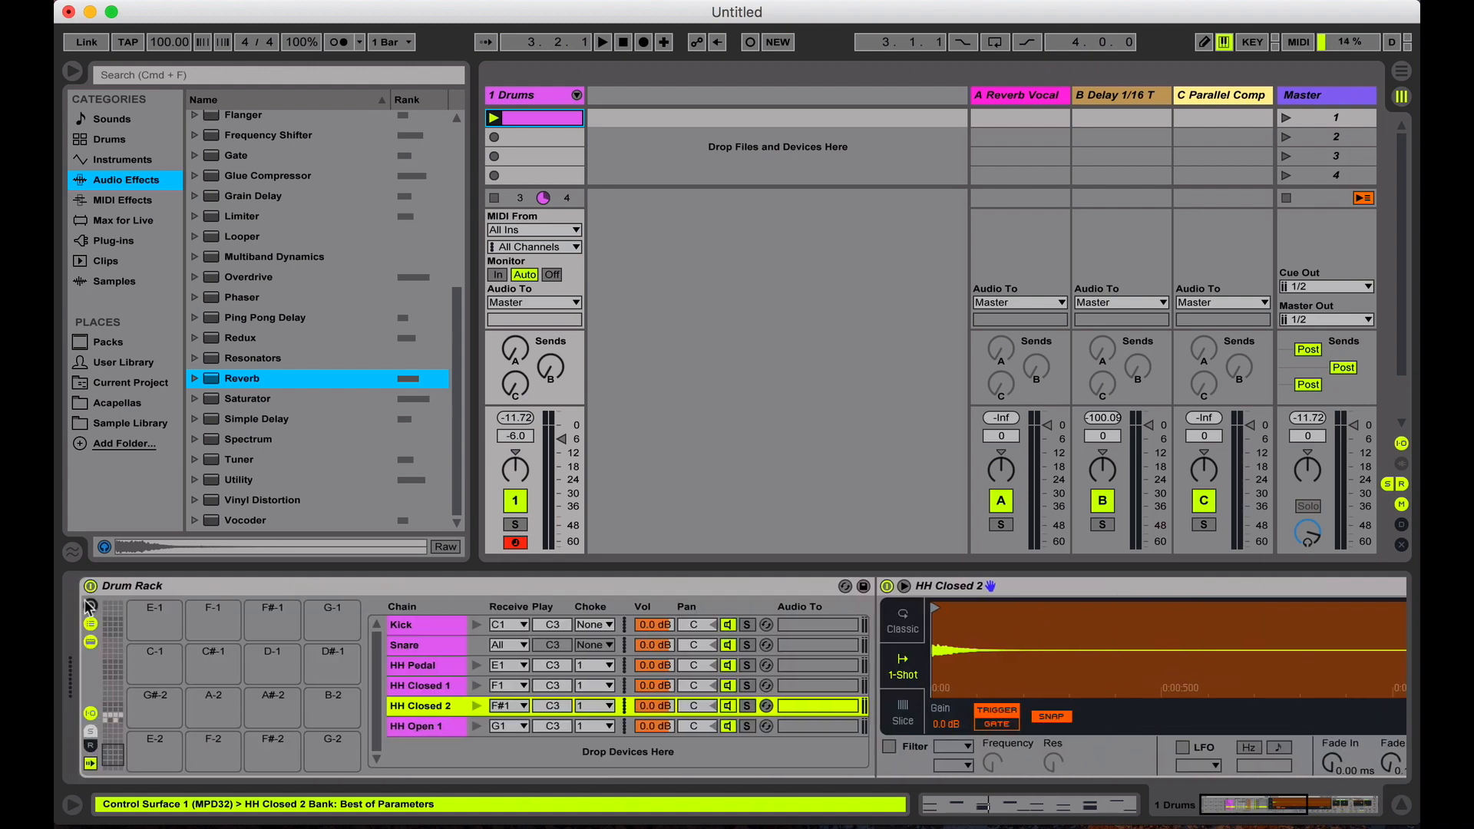
{"action": "left_click", "coordinate": [395, 662]}
{"action": "left_click", "coordinate": [388, 649]}
{"action": "scroll", "coordinate": [388, 648], "scroll_direction": "right", "scroll_amount": 12}
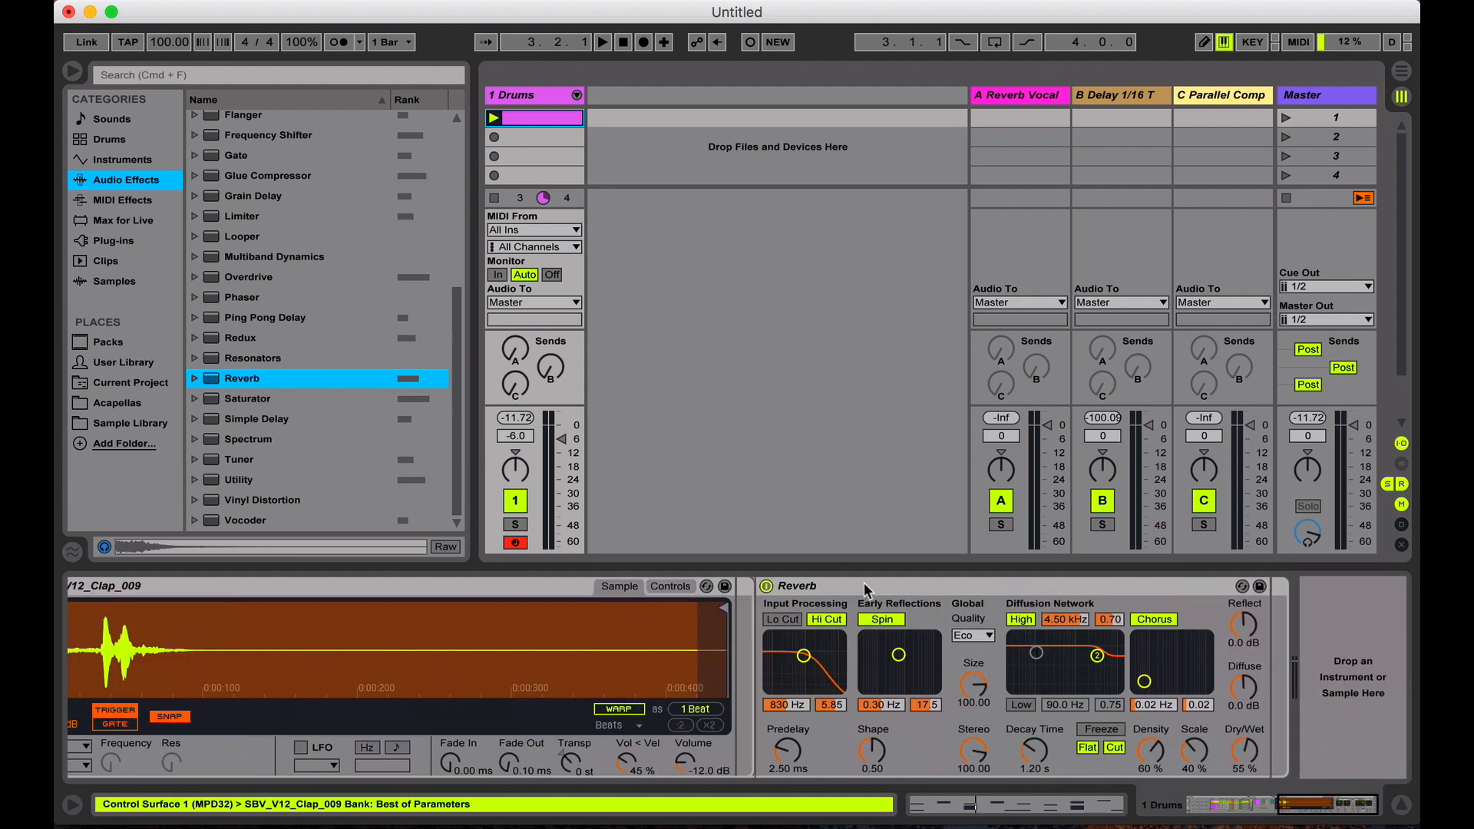
Step: Show the Drum Rack's return chains and add Reverb there as a return chain
{"action": "scroll", "coordinate": [864, 582], "scroll_direction": "left", "scroll_amount": 15}
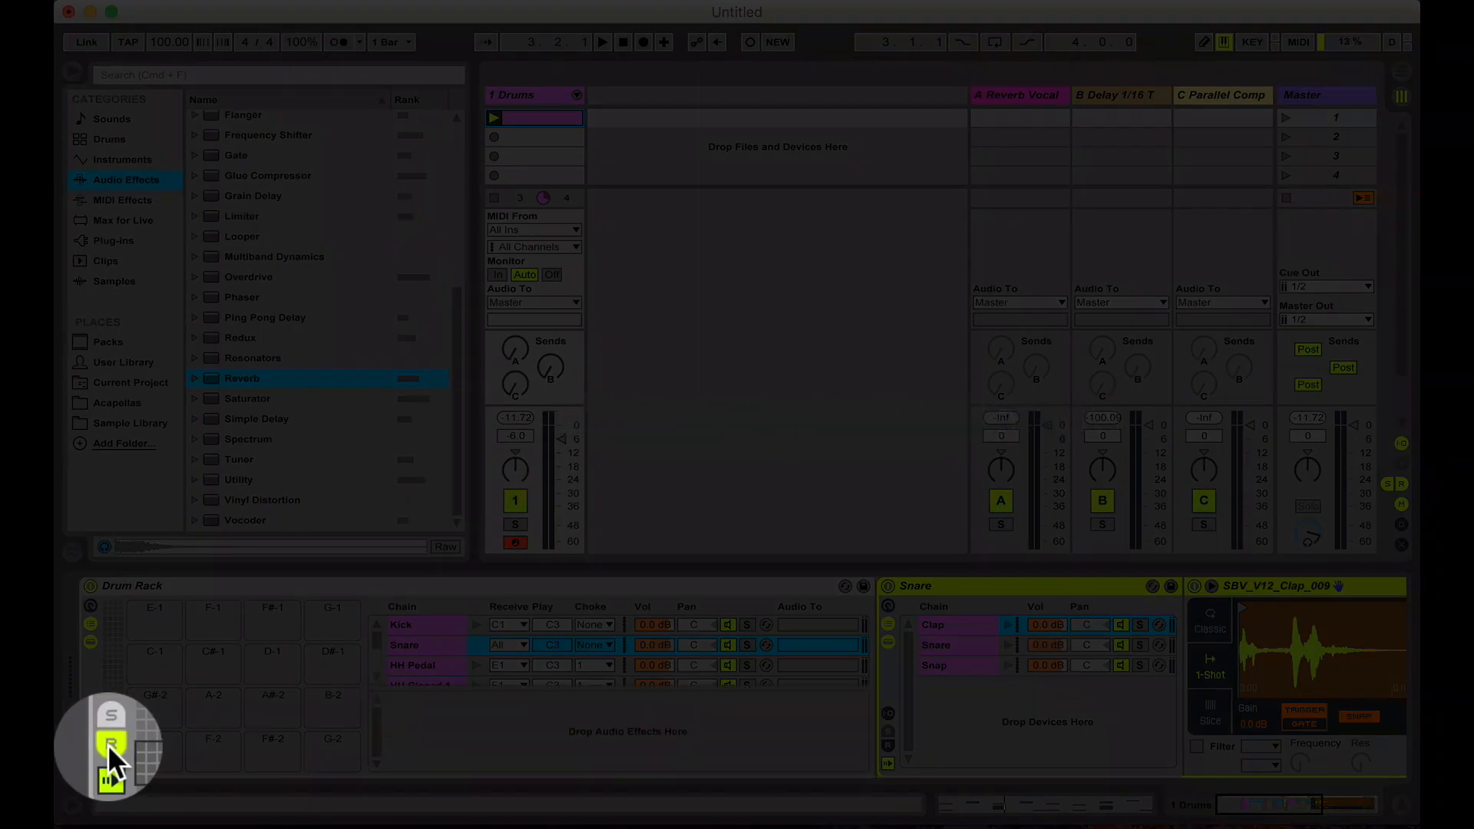
{"action": "left_click", "coordinate": [90, 746]}
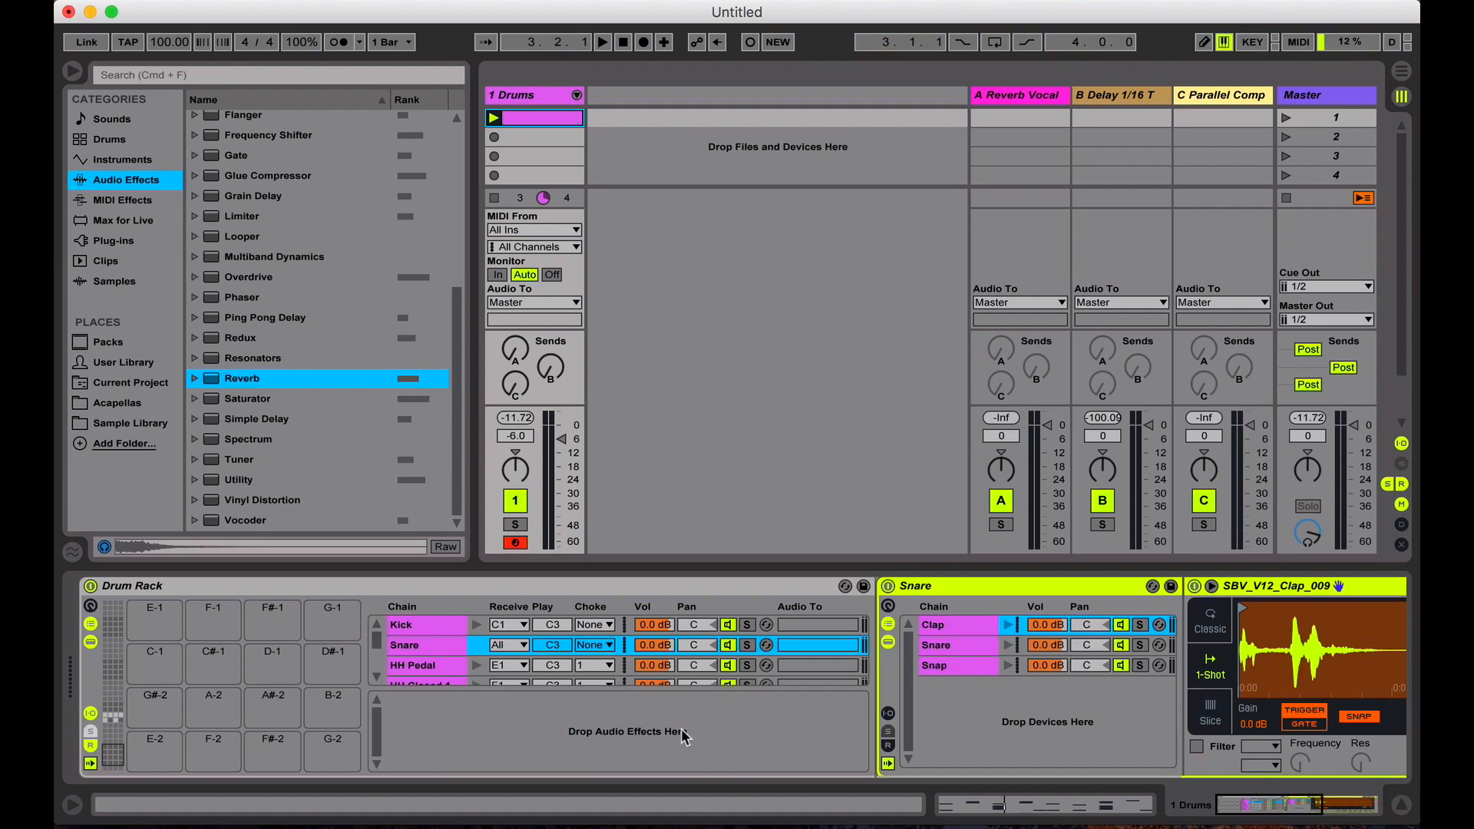
{"action": "left_click_drag", "start_coordinate": [253, 378], "coordinate": [559, 724]}
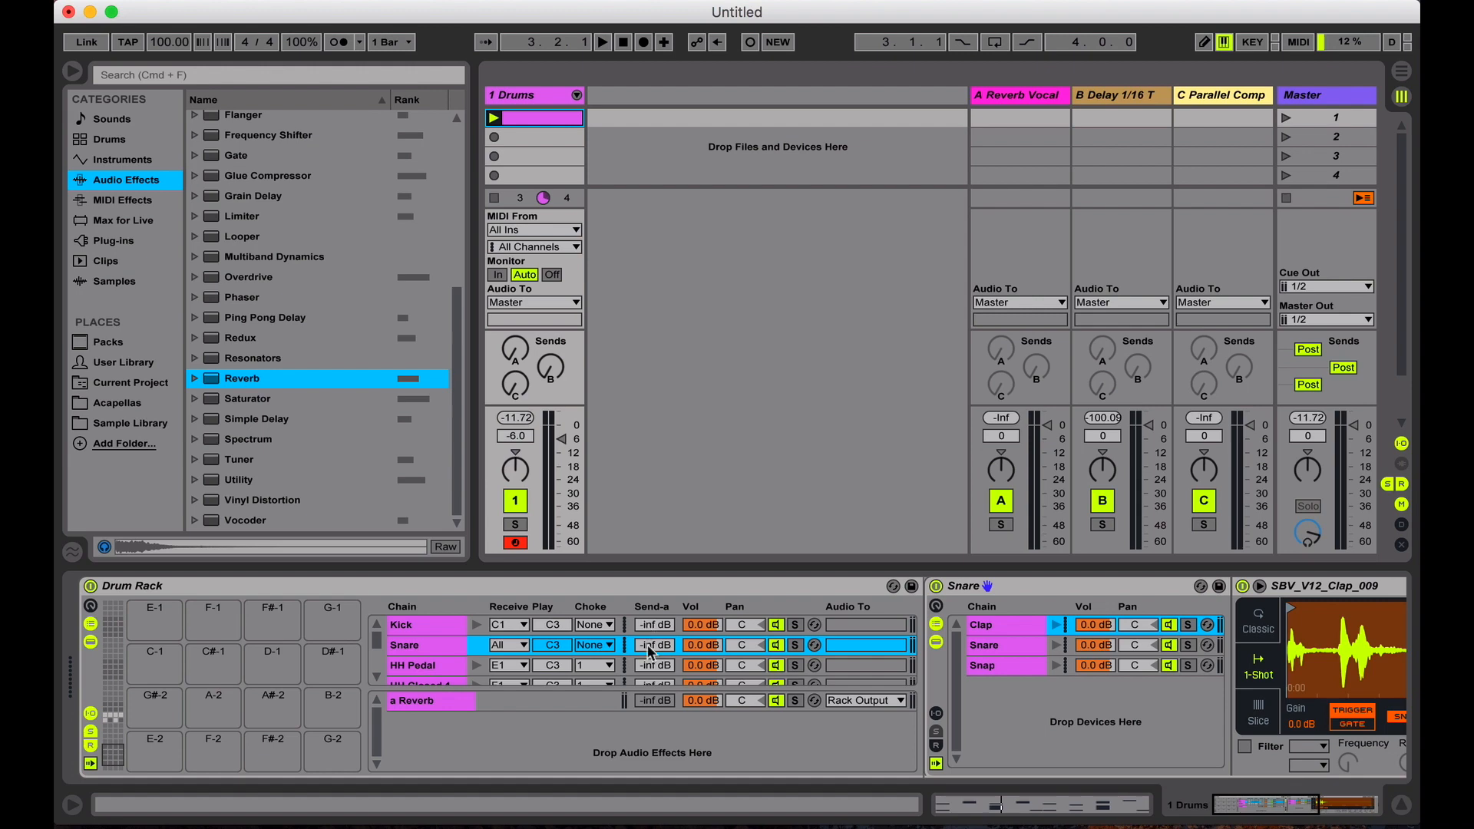
Step: Raise the Snare chain's Send-a to 0 dB and play the clip
{"action": "left_click_drag", "start_coordinate": [643, 649], "coordinate": [643, 587]}
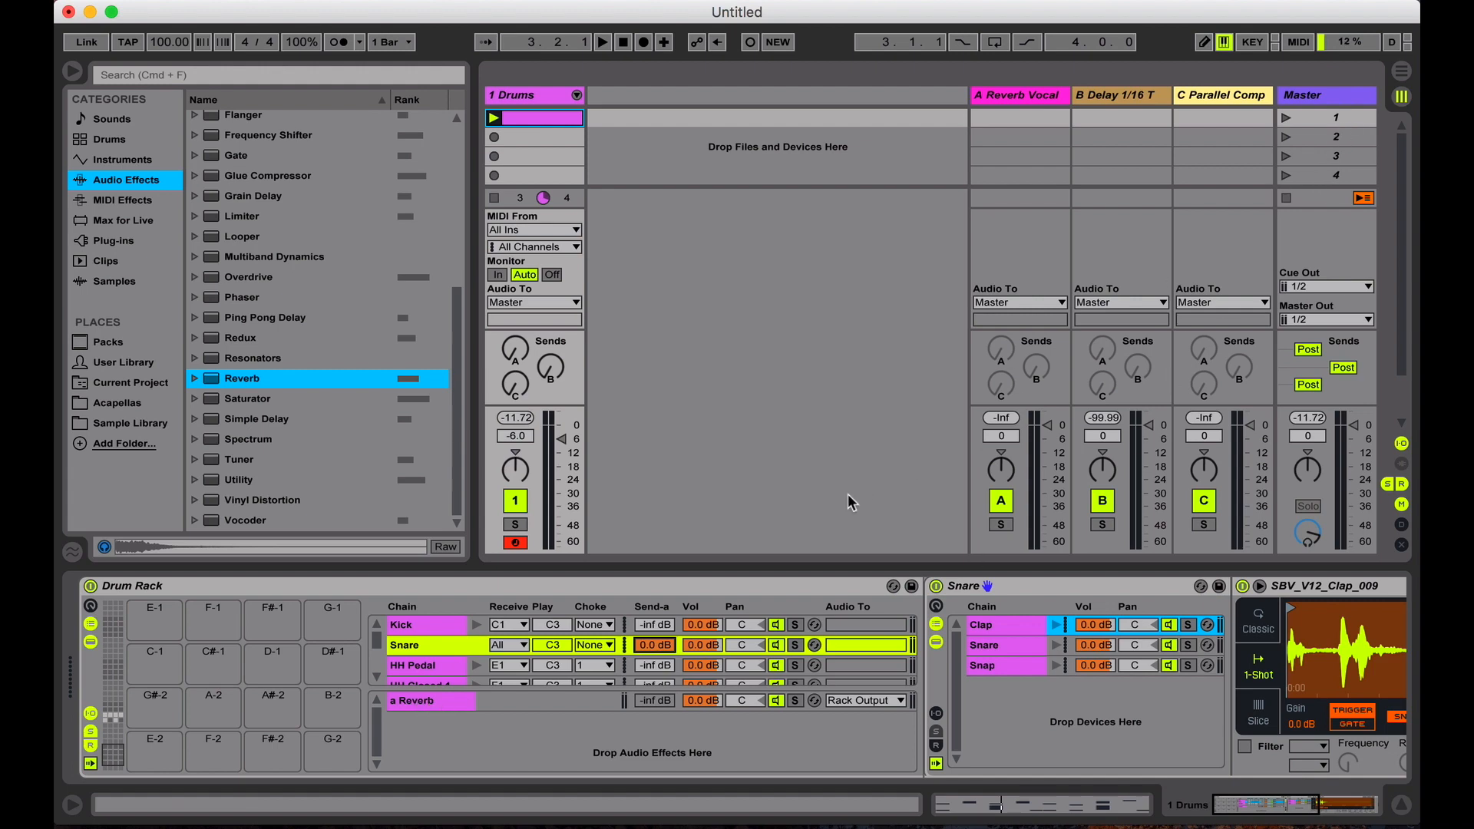
{"action": "key", "text": "space"}
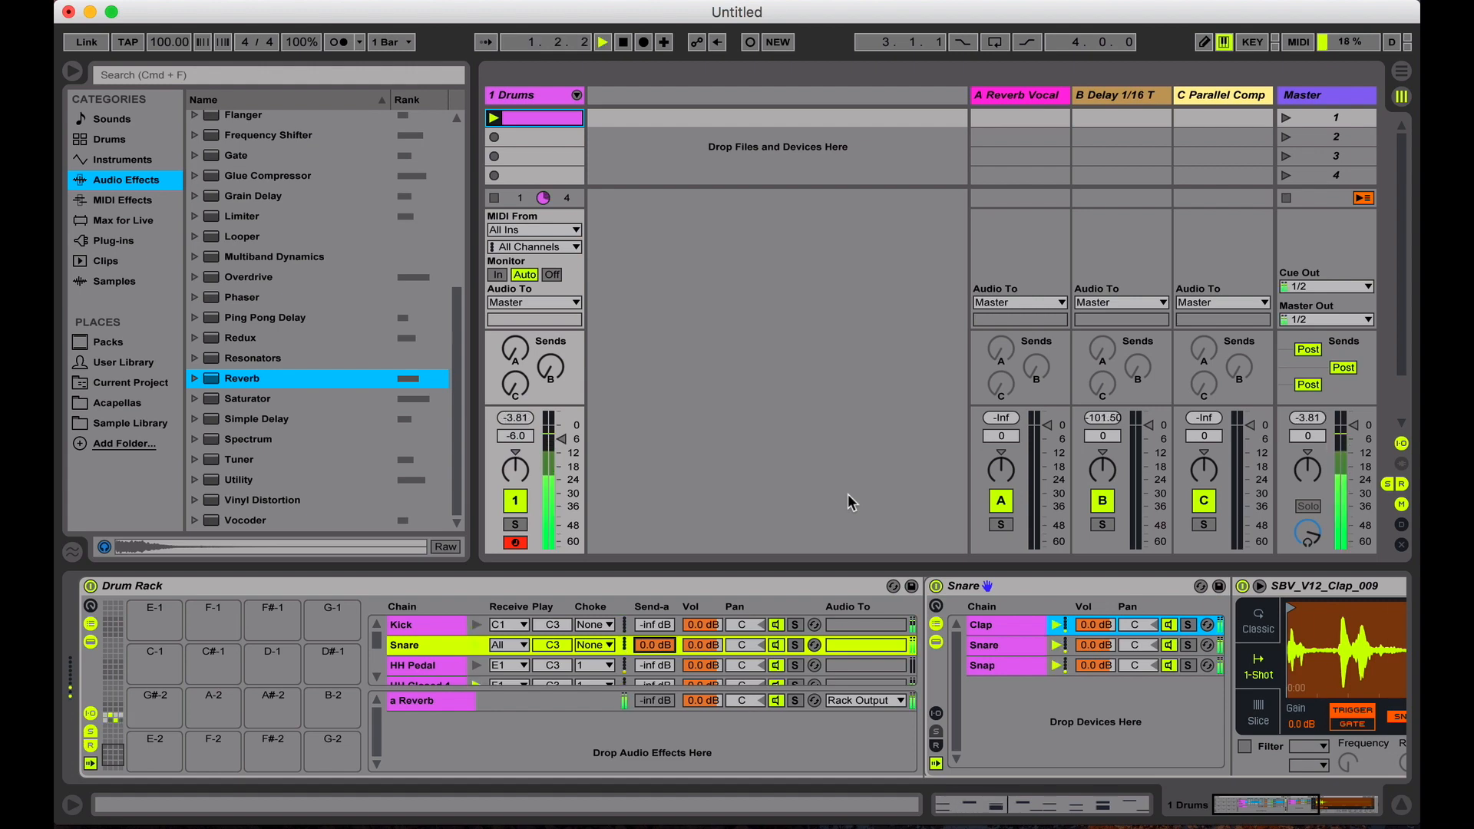
{"action": "key", "text": "space"}
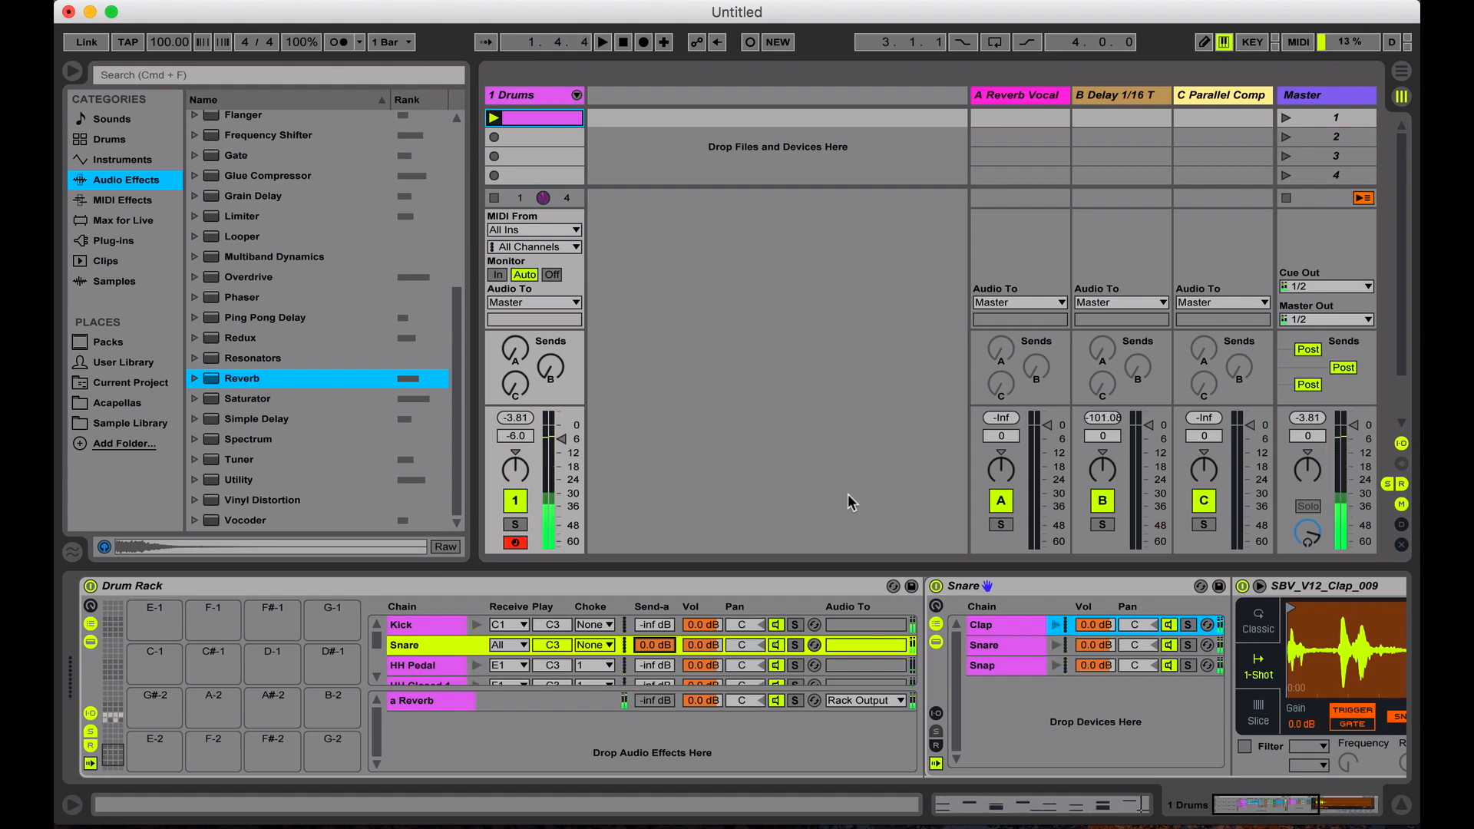
Step: Drop the Snare chain's Send-a to -inf dB and bring it back up to 0 dB while the clip plays
{"action": "left_click_drag", "start_coordinate": [659, 641], "coordinate": [659, 729]}
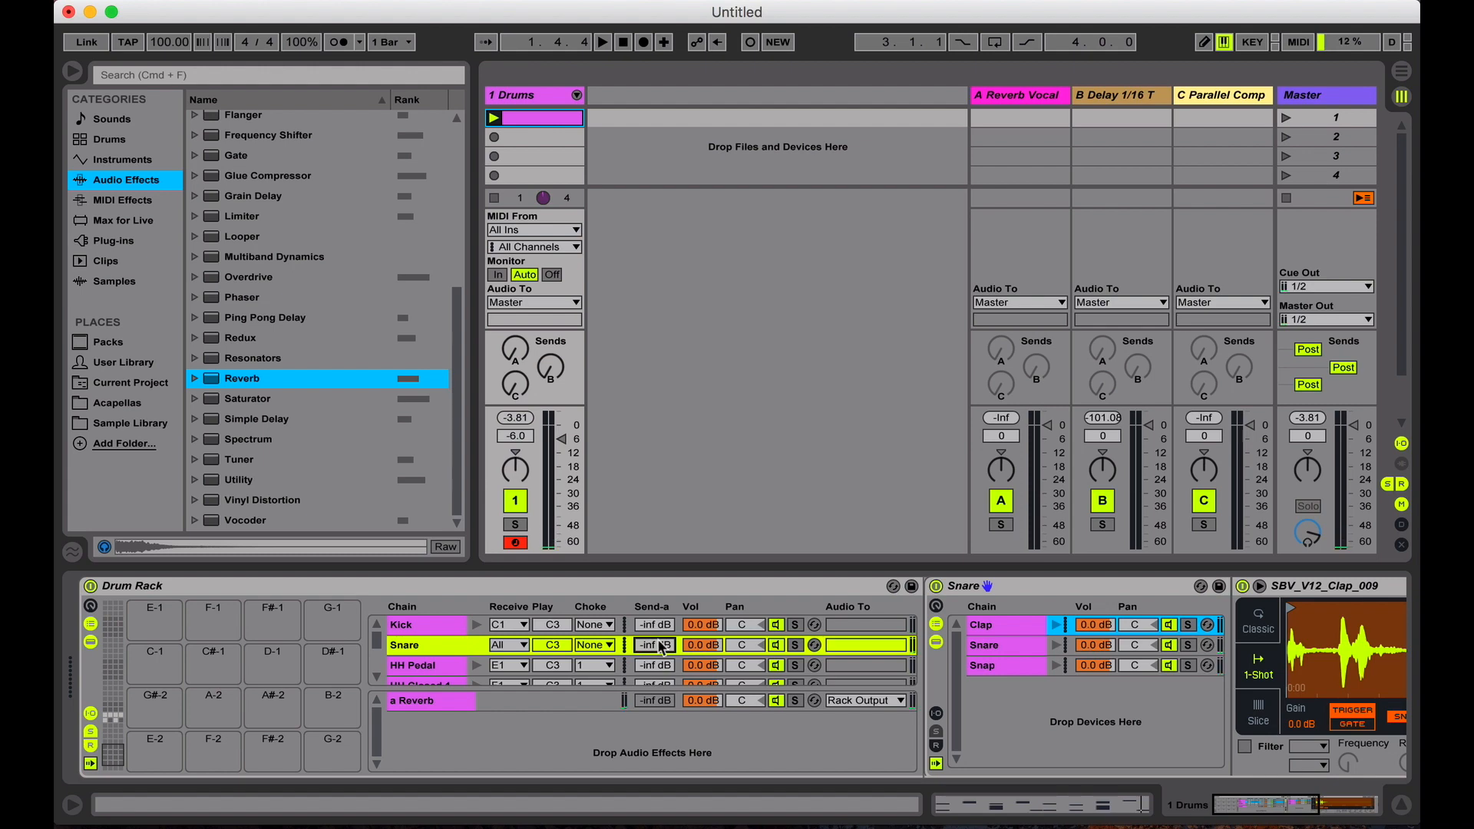
{"action": "key", "text": "space"}
{"action": "left_click_drag", "start_coordinate": [661, 647], "coordinate": [661, 618]}
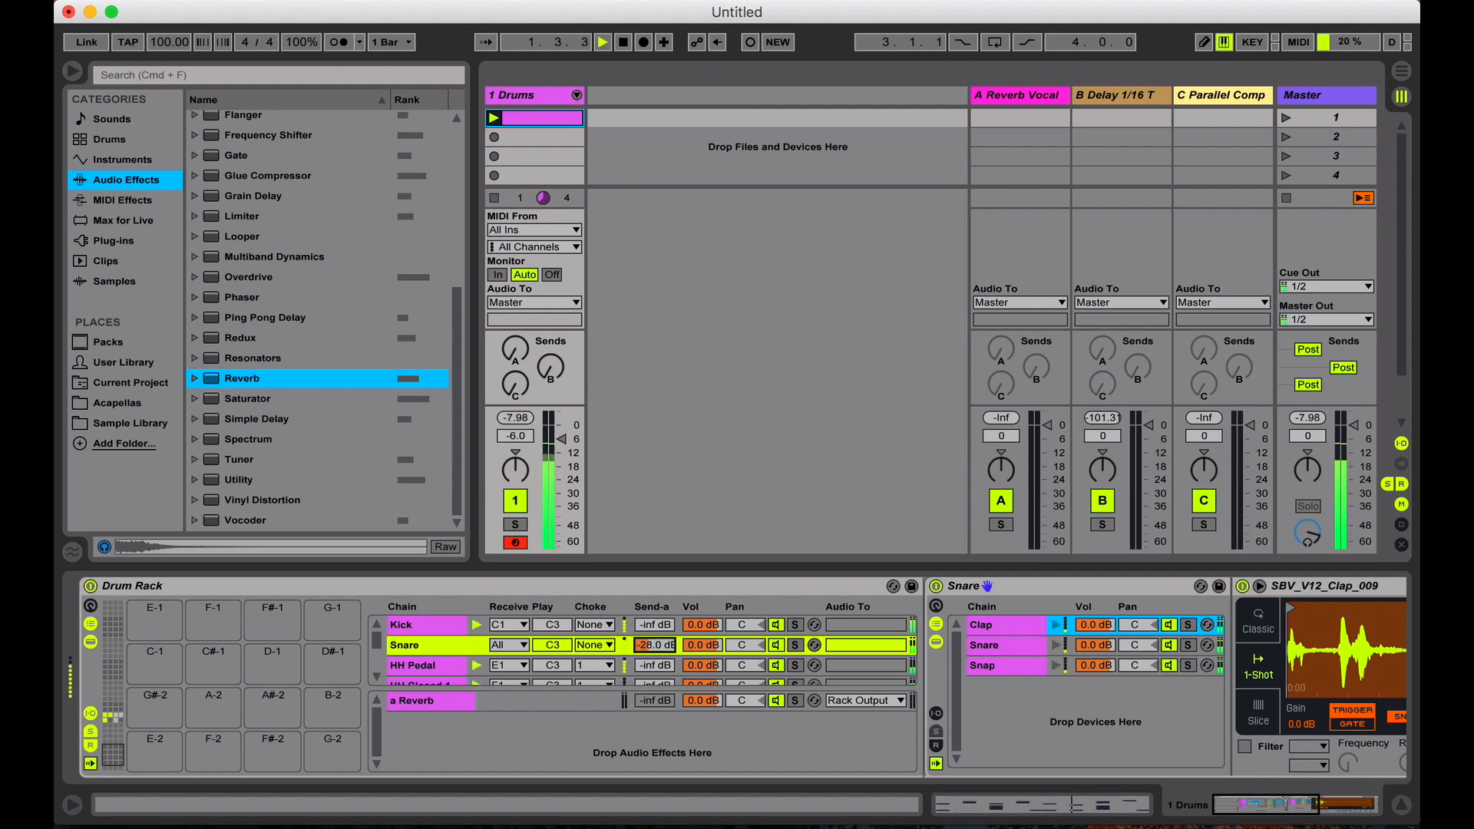
{"action": "left_click_drag", "start_coordinate": [661, 618], "coordinate": [661, 576]}
{"action": "key", "text": "space"}
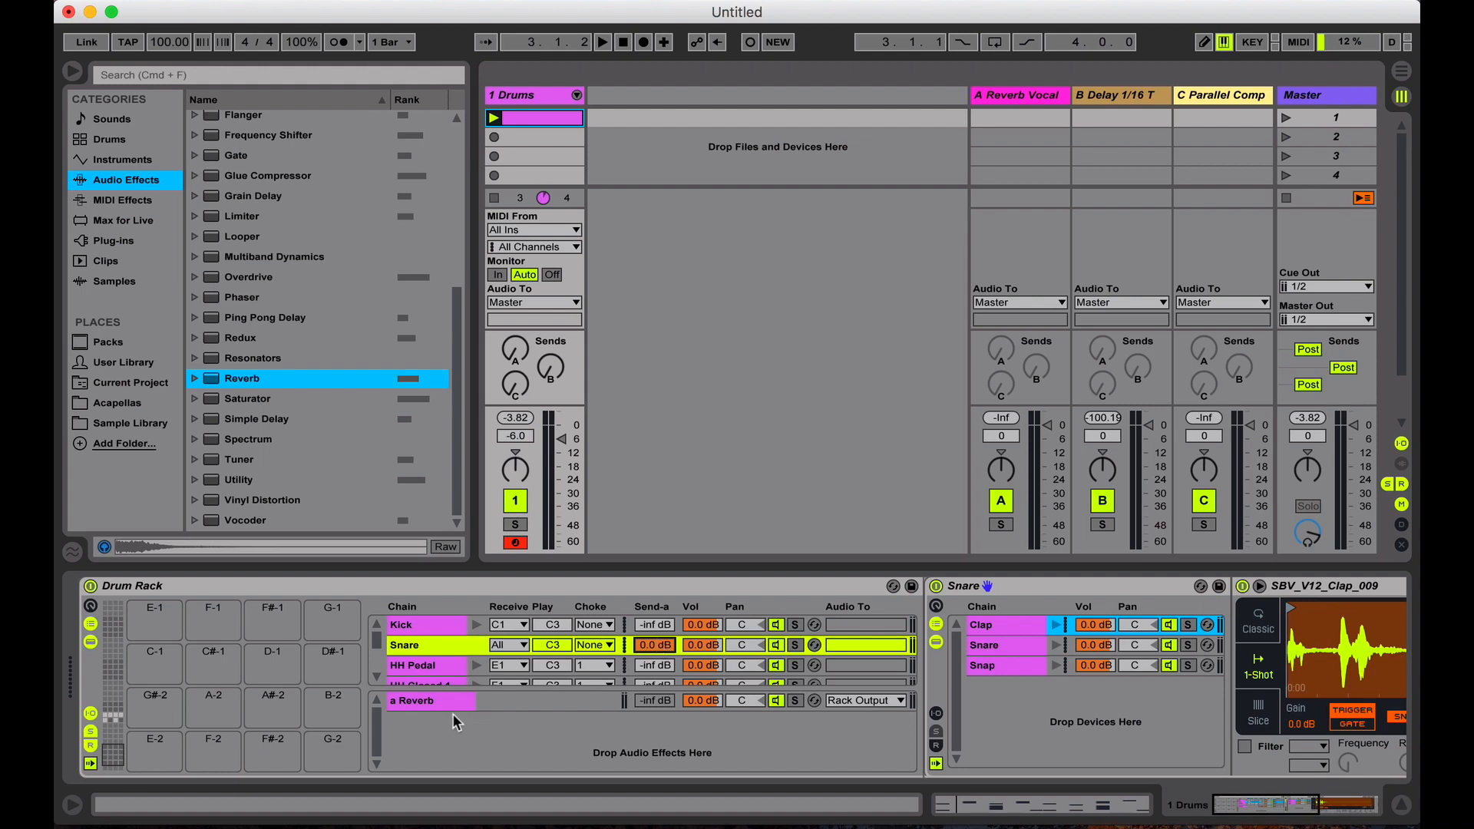
Step: Set the Snare chain's Send-a to -20 dB
{"action": "scroll", "coordinate": [419, 658], "scroll_direction": "down", "scroll_amount": 5}
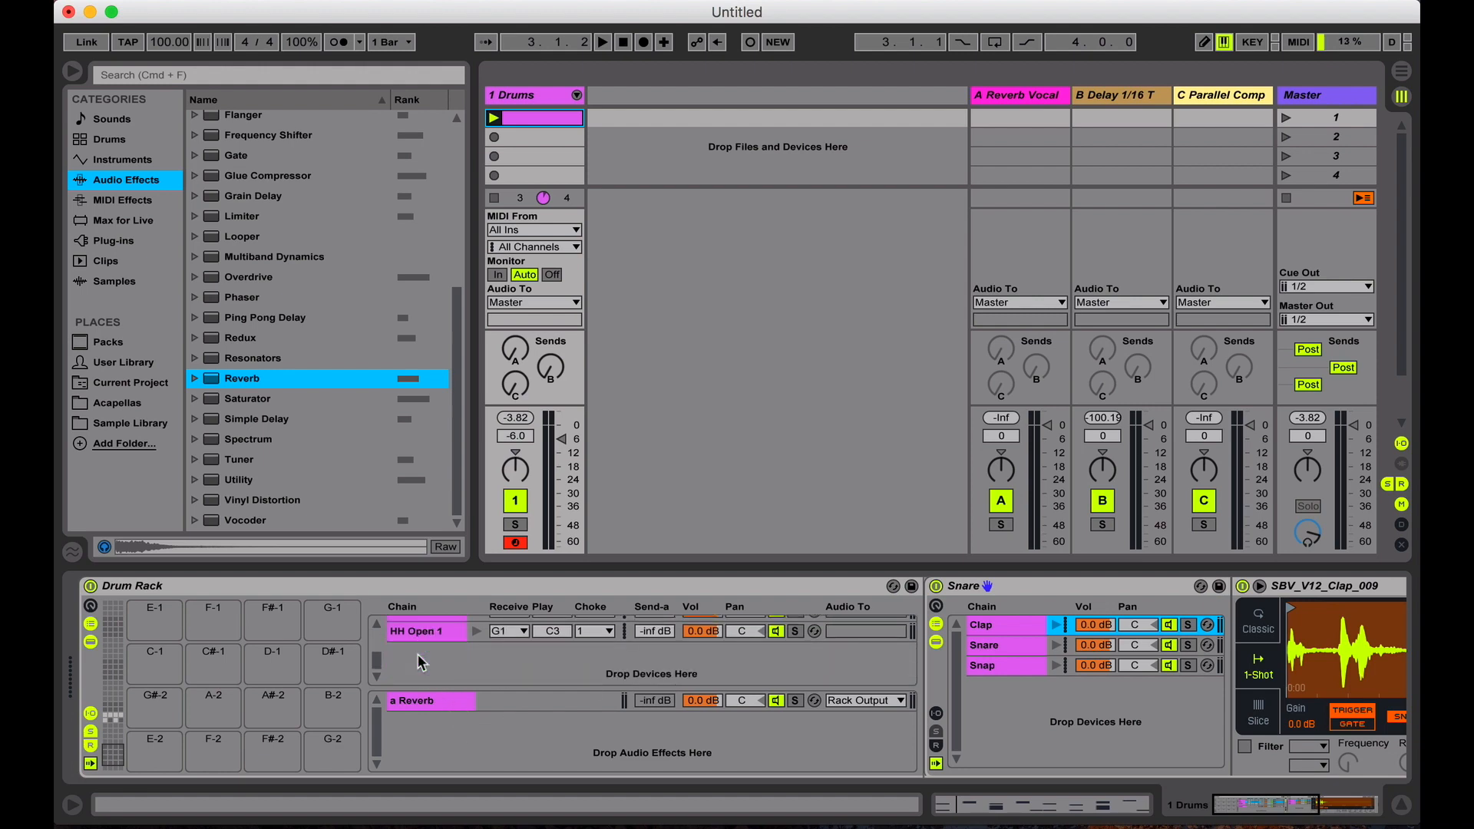
{"action": "scroll", "coordinate": [419, 658], "scroll_direction": "up", "scroll_amount": 5}
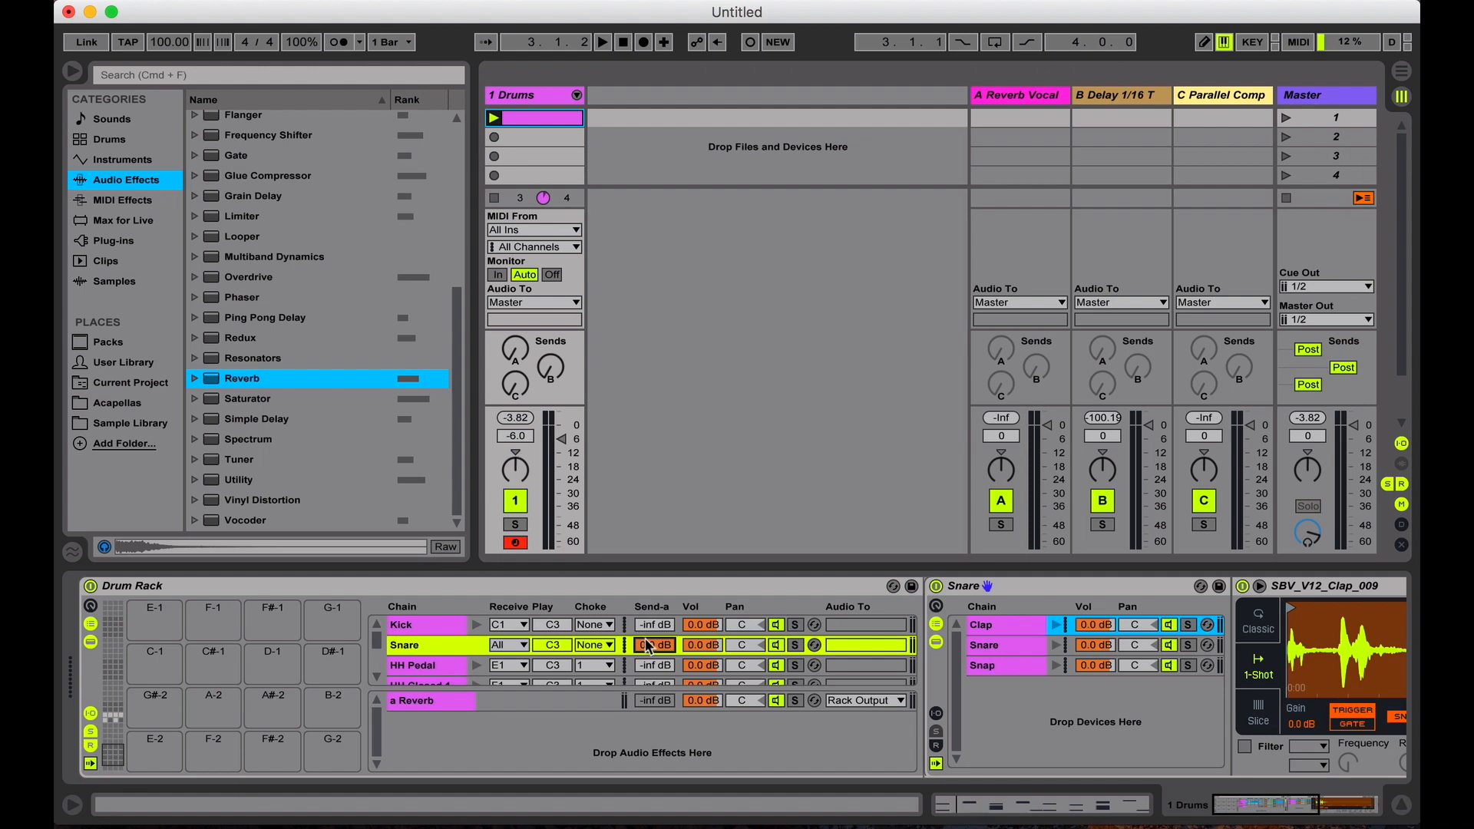
{"action": "left_click_drag", "start_coordinate": [646, 639], "coordinate": [647, 639]}
{"action": "type", "text": "-12"}
{"action": "key", "text": "Return"}
Step: Set the Send-a of the hi-hat chains to -11 dB each
{"action": "left_click", "coordinate": [653, 666]}
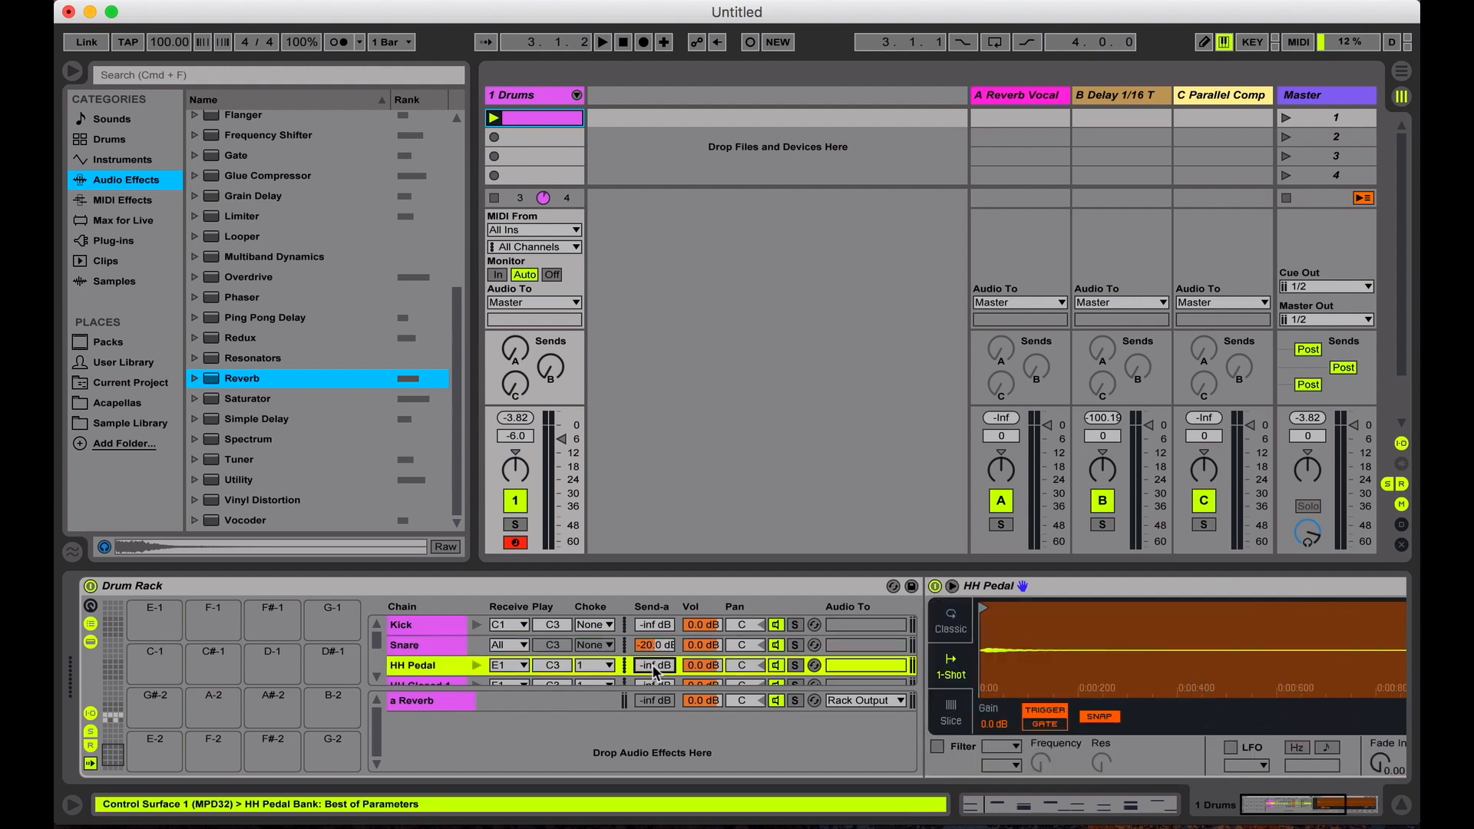
{"action": "type", "text": "-11"}
{"action": "key", "text": "Return"}
{"action": "scroll", "coordinate": [654, 668], "scroll_direction": "down", "scroll_amount": 2}
{"action": "left_click", "coordinate": [653, 645]}
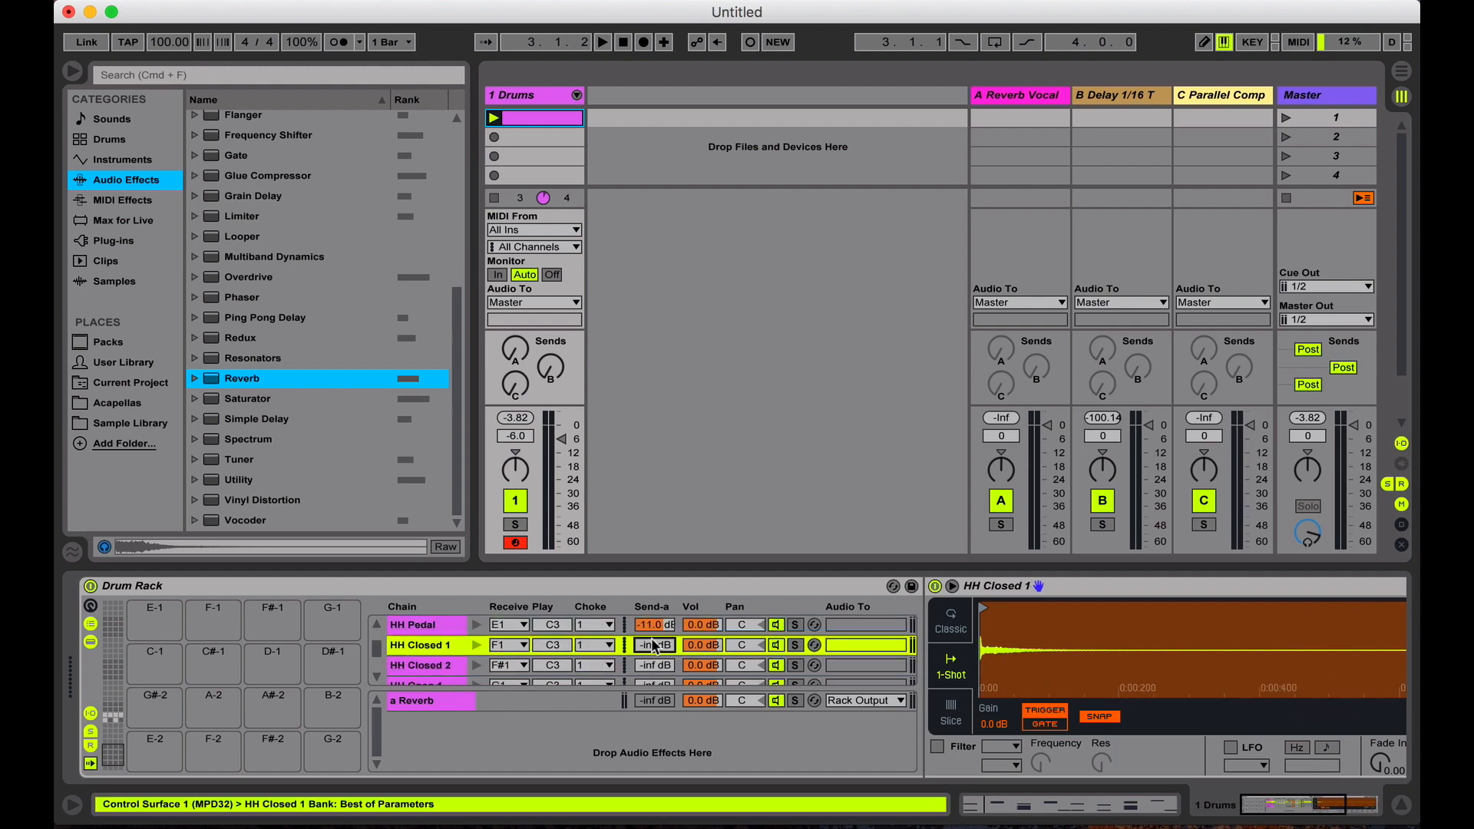
{"action": "type", "text": "-11"}
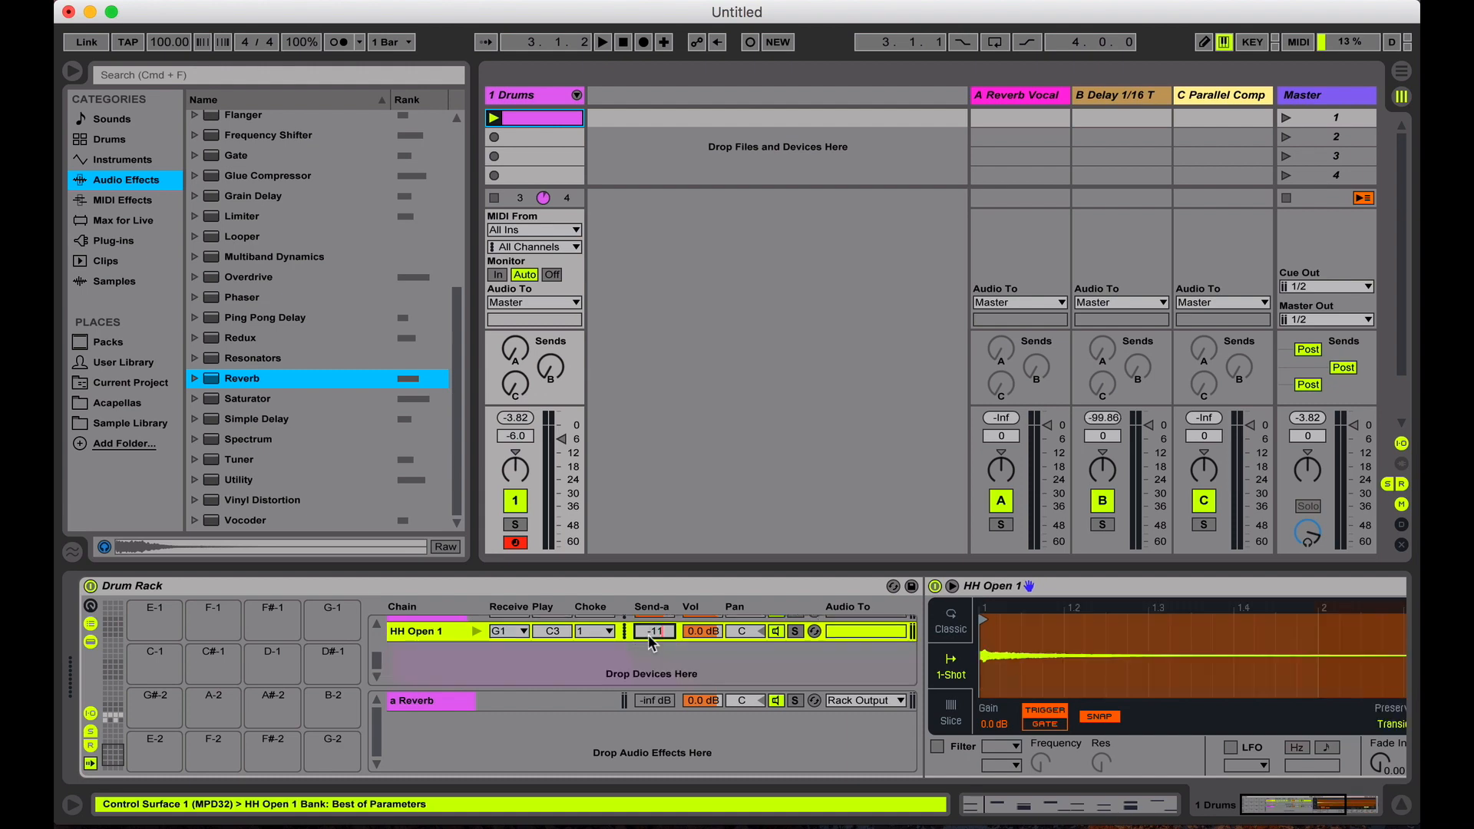
Step: Play the clip and set the return chain's Reverb to 100 % Dry/Wet and High quality
{"action": "key", "text": "space"}
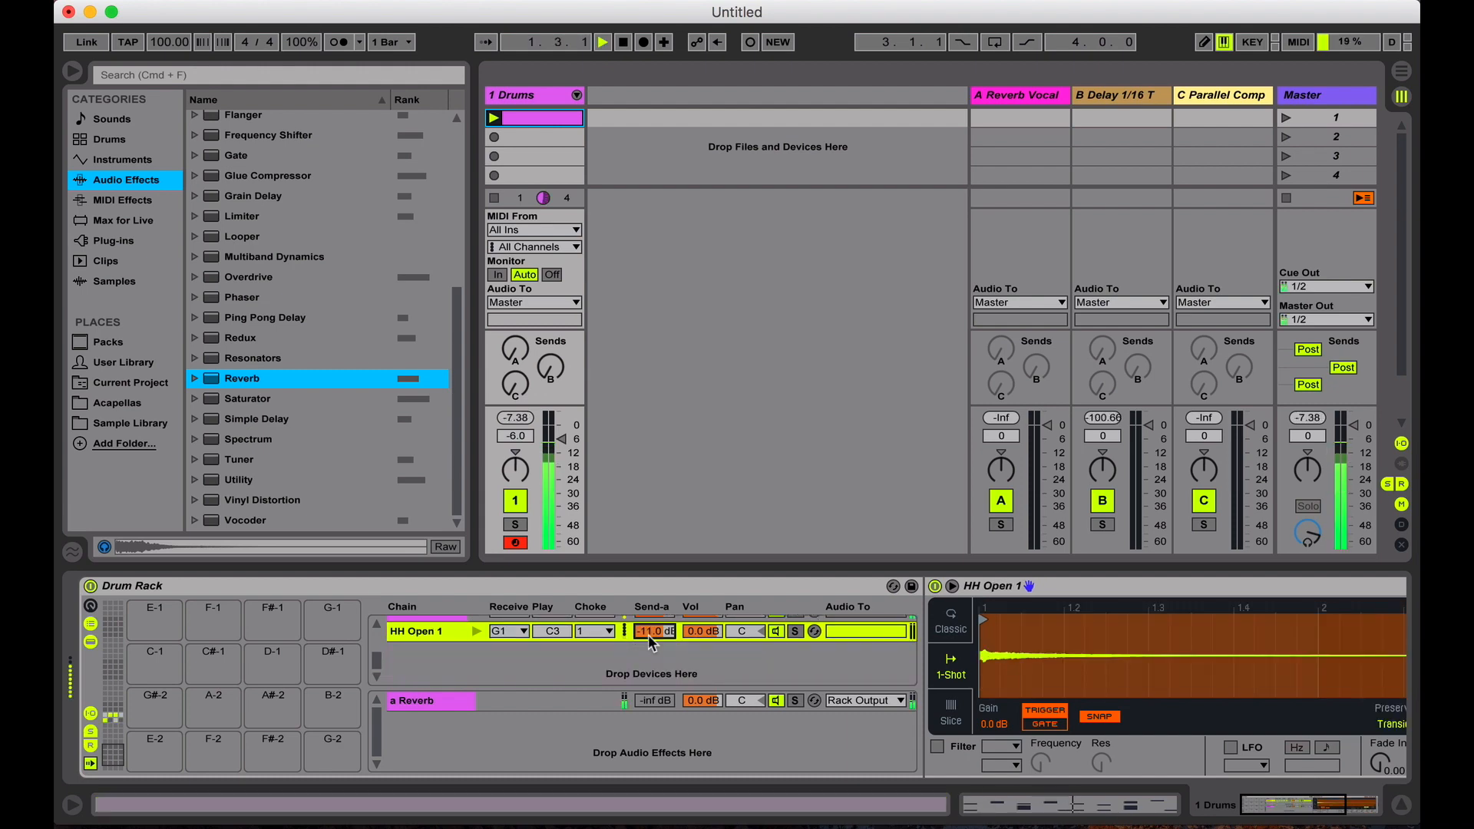
{"action": "left_click", "coordinate": [492, 699]}
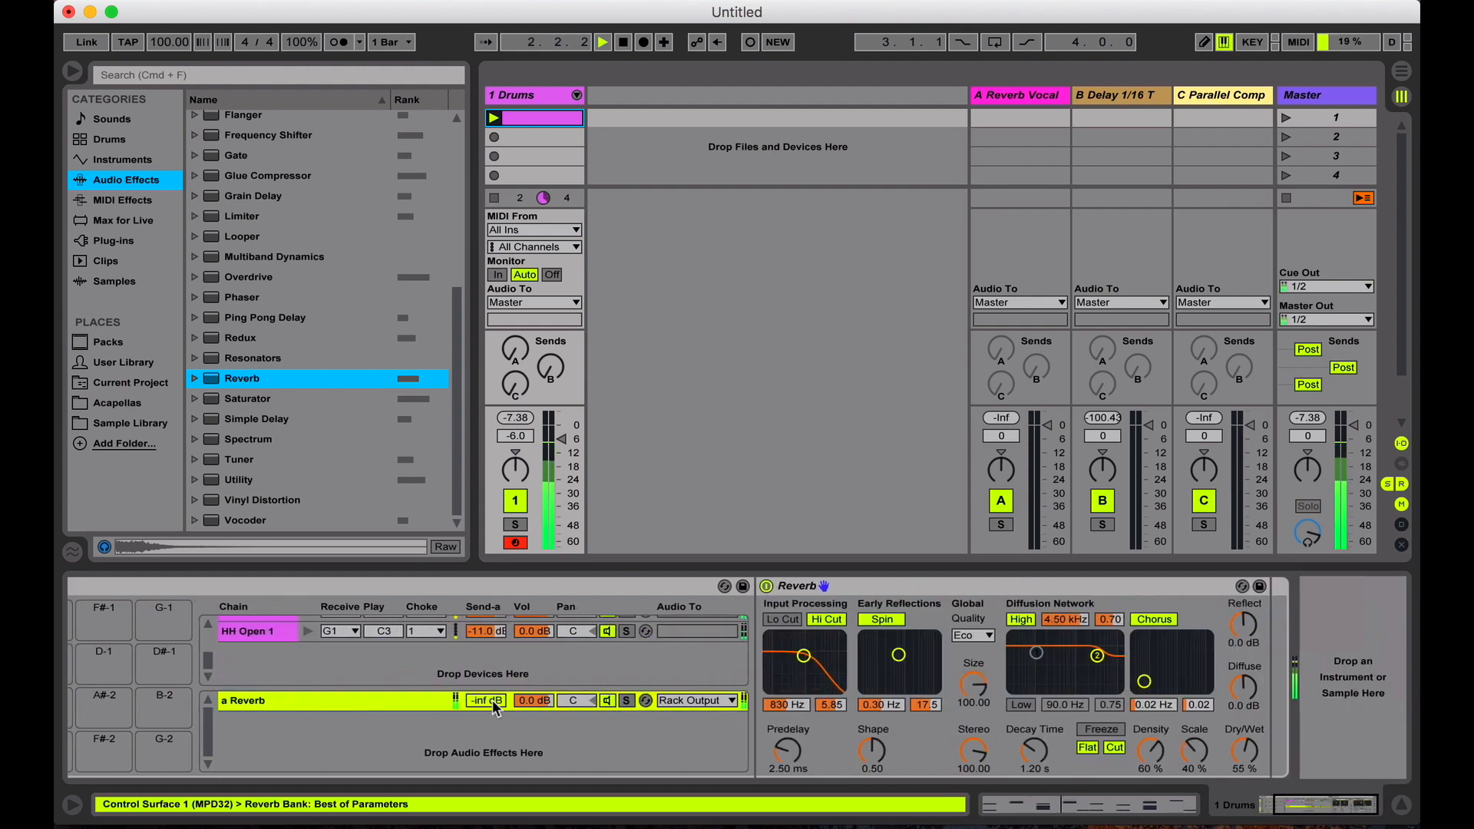
{"action": "left_click_drag", "start_coordinate": [1245, 751], "coordinate": [1245, 714]}
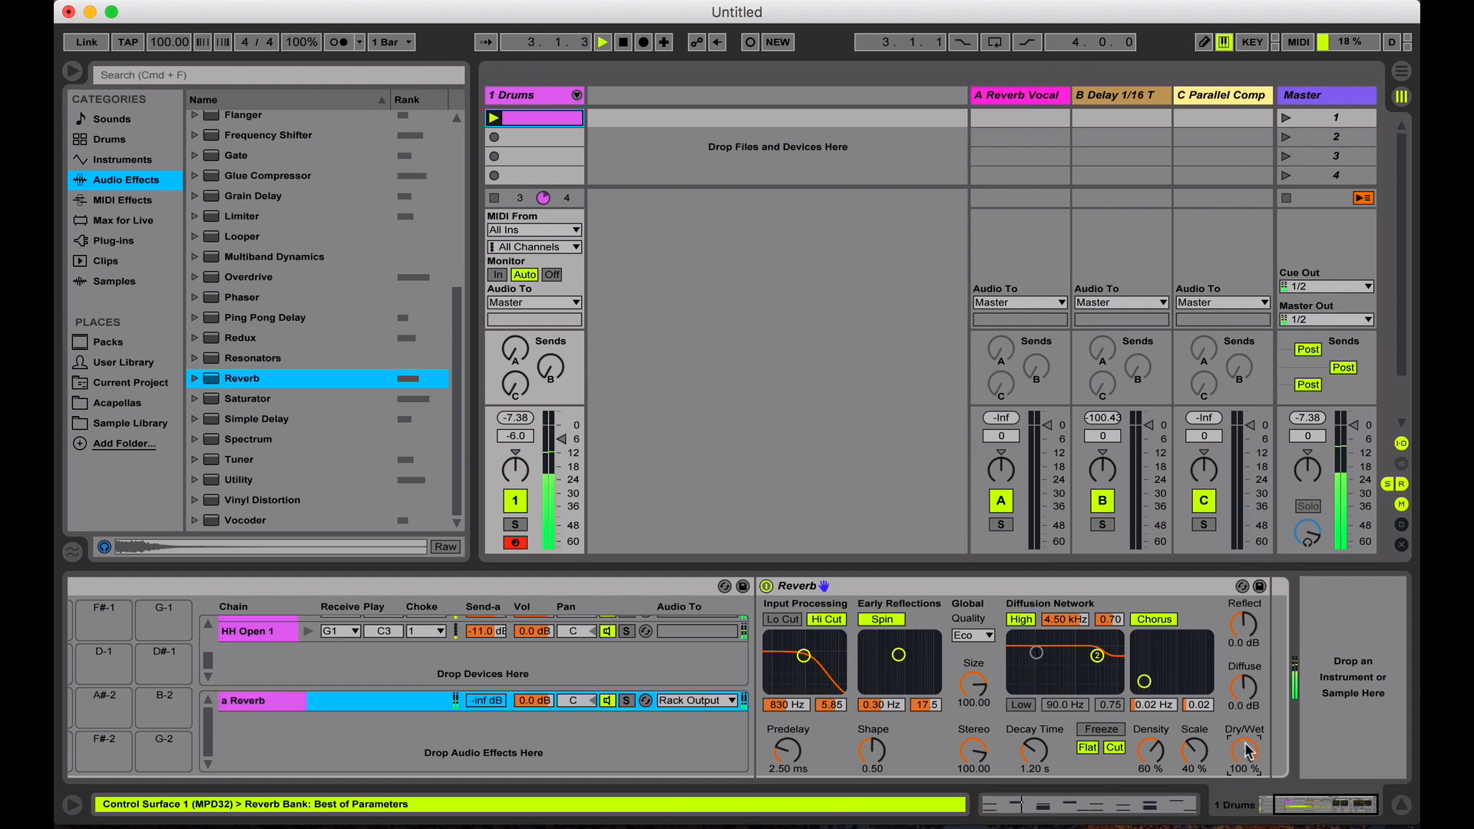
{"action": "left_click", "coordinate": [980, 636]}
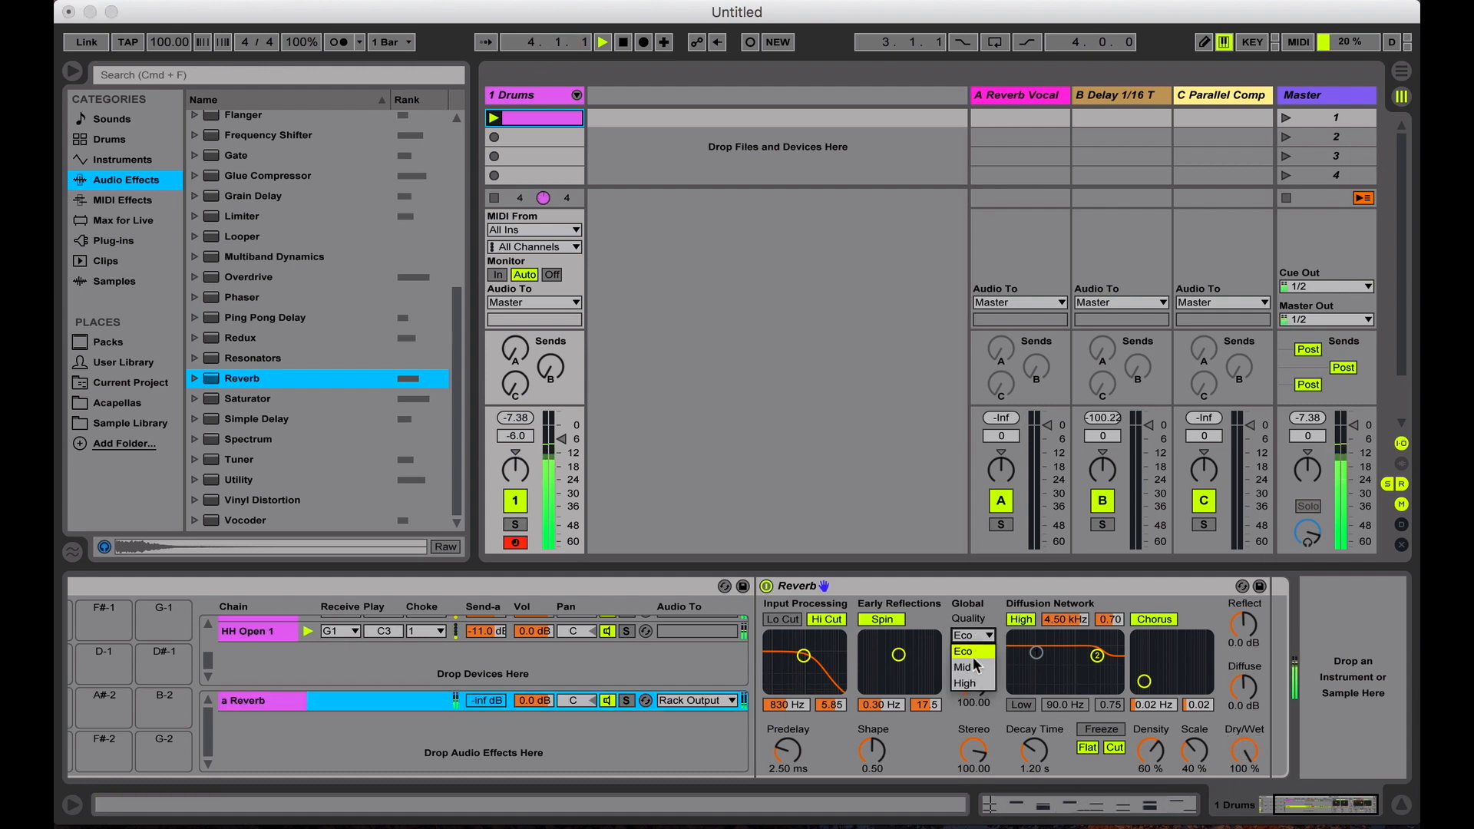
{"action": "left_click", "coordinate": [970, 683]}
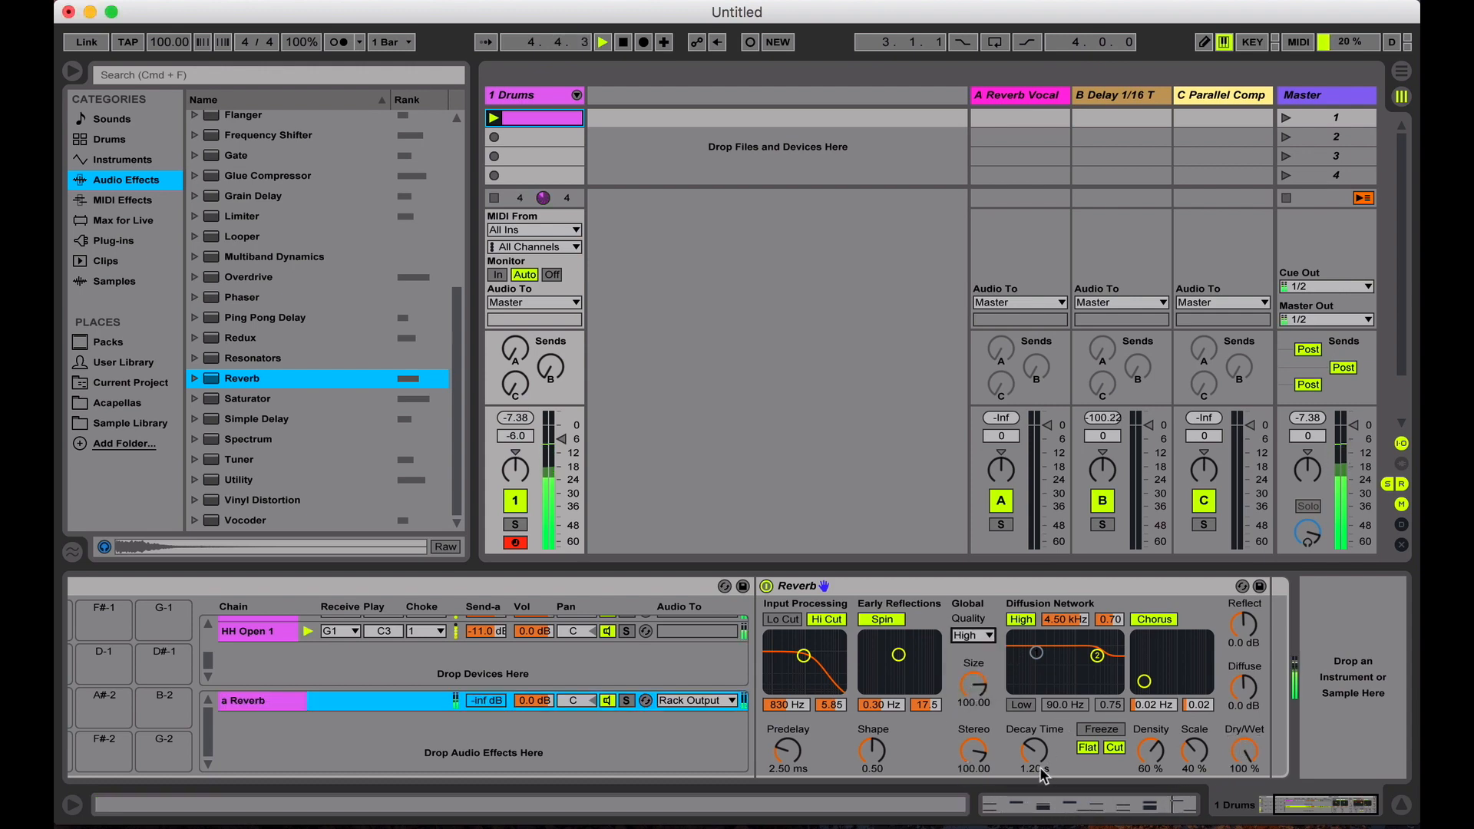
Step: Turn Lo Cut on and Hi Cut off in the Reverb, set its Decay Time to 1.76 s and stop playback
{"action": "left_click_drag", "start_coordinate": [1042, 764], "coordinate": [1043, 733]}
{"action": "left_click", "coordinate": [784, 619]}
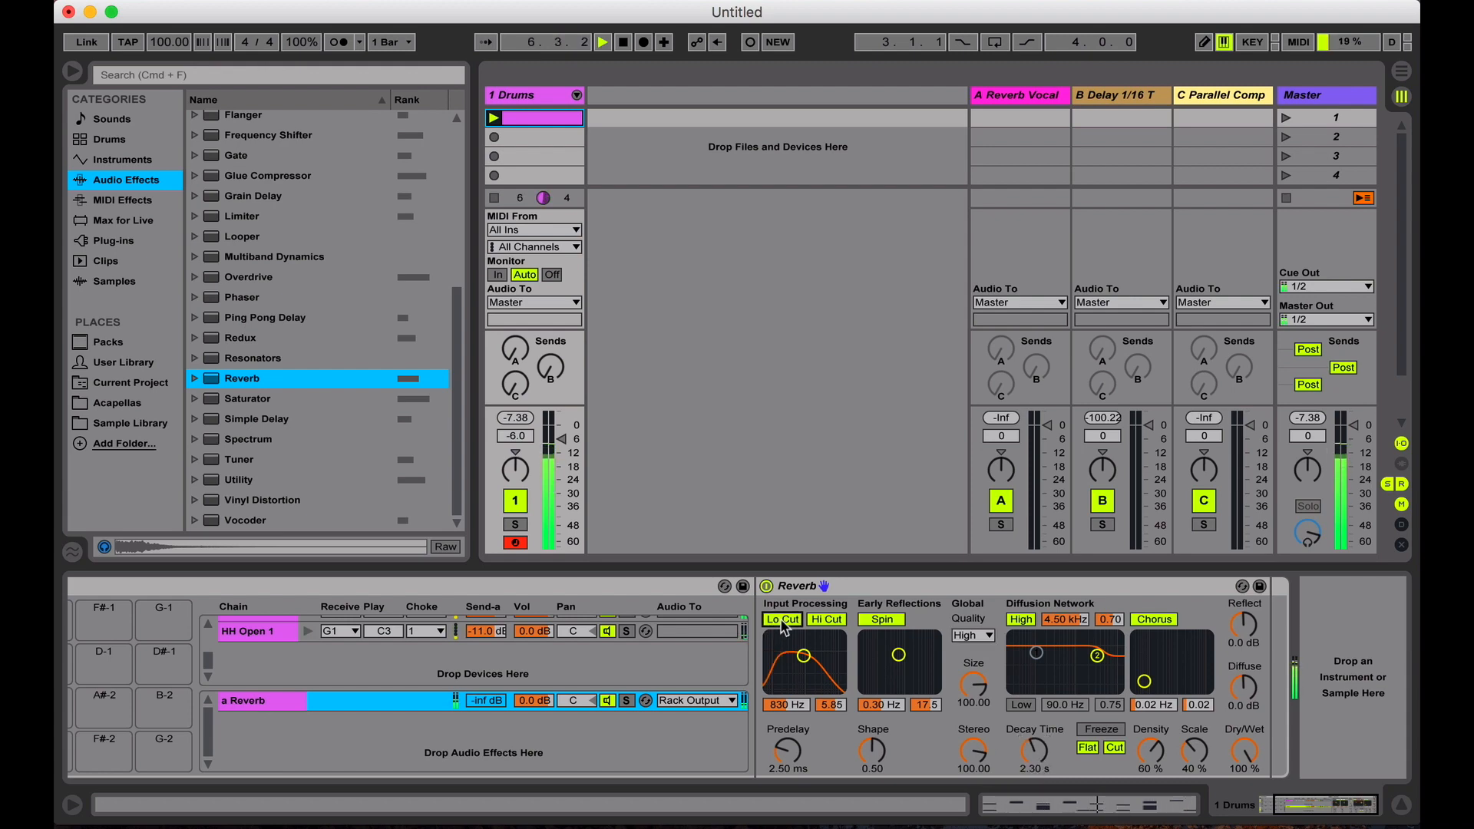
{"action": "left_click", "coordinate": [809, 619]}
{"action": "left_click", "coordinate": [1043, 751]}
{"action": "left_click_drag", "start_coordinate": [1037, 752], "coordinate": [1037, 768]}
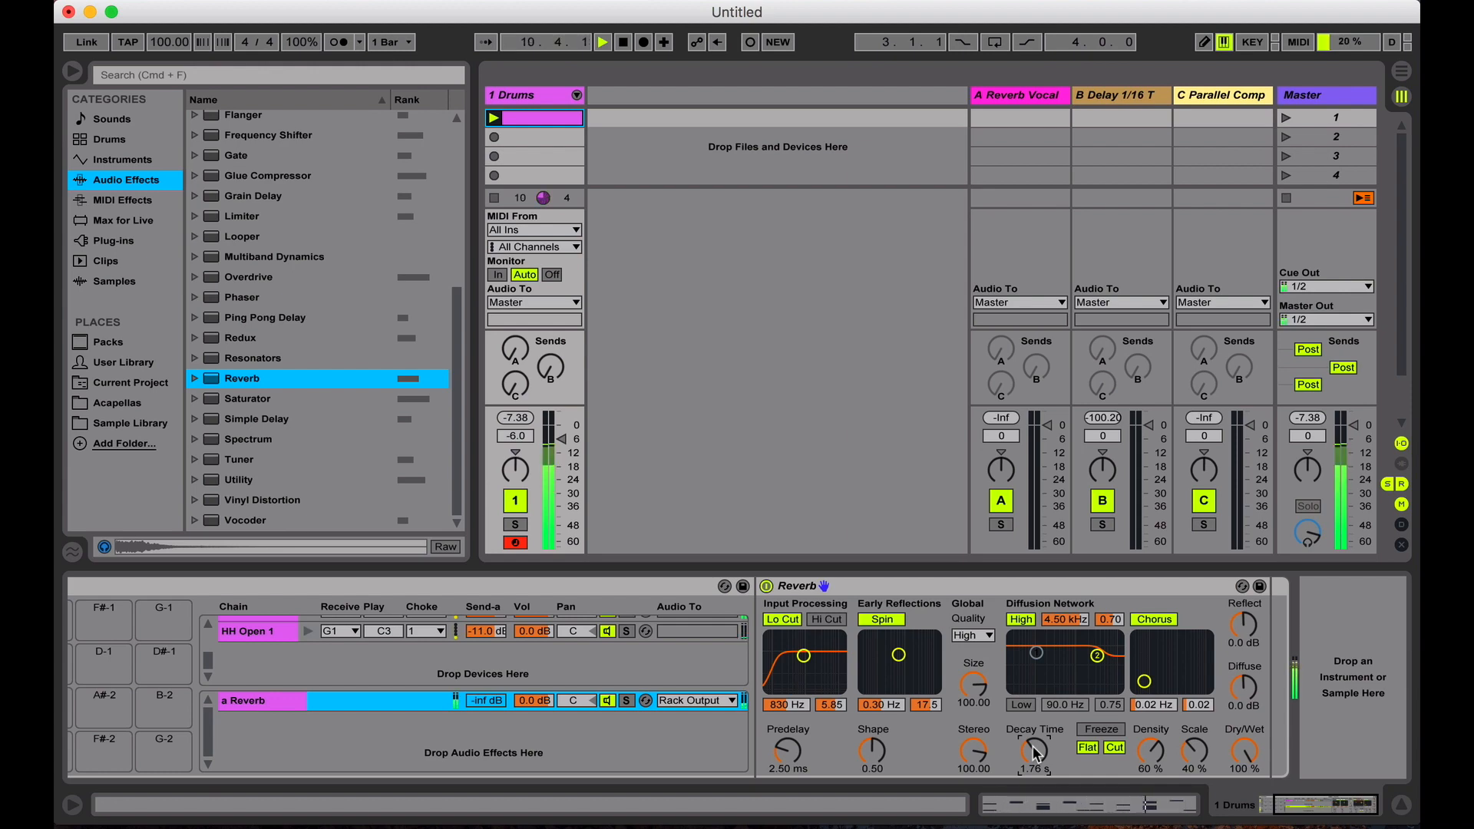
{"action": "key", "text": "space"}
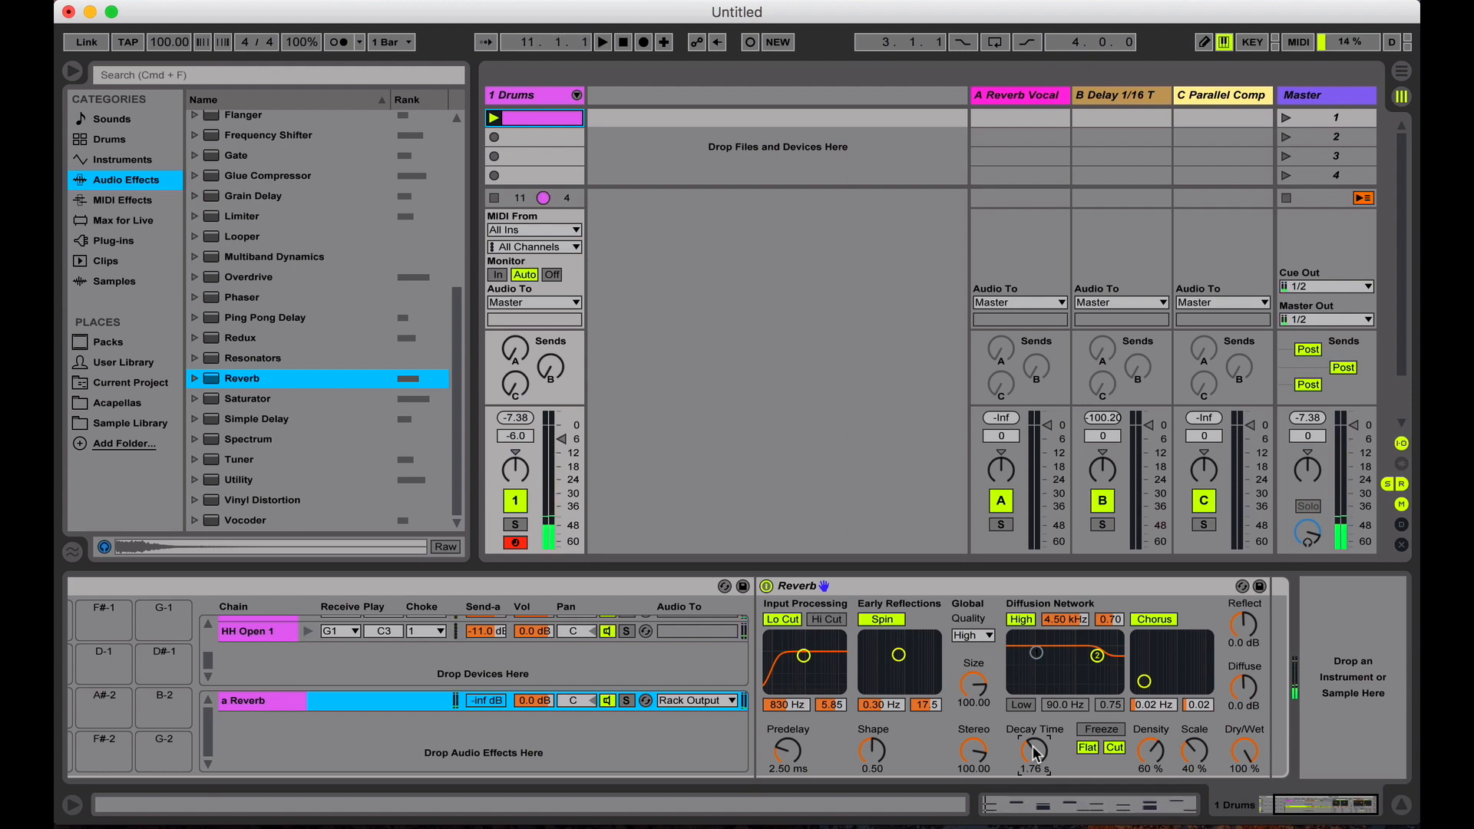